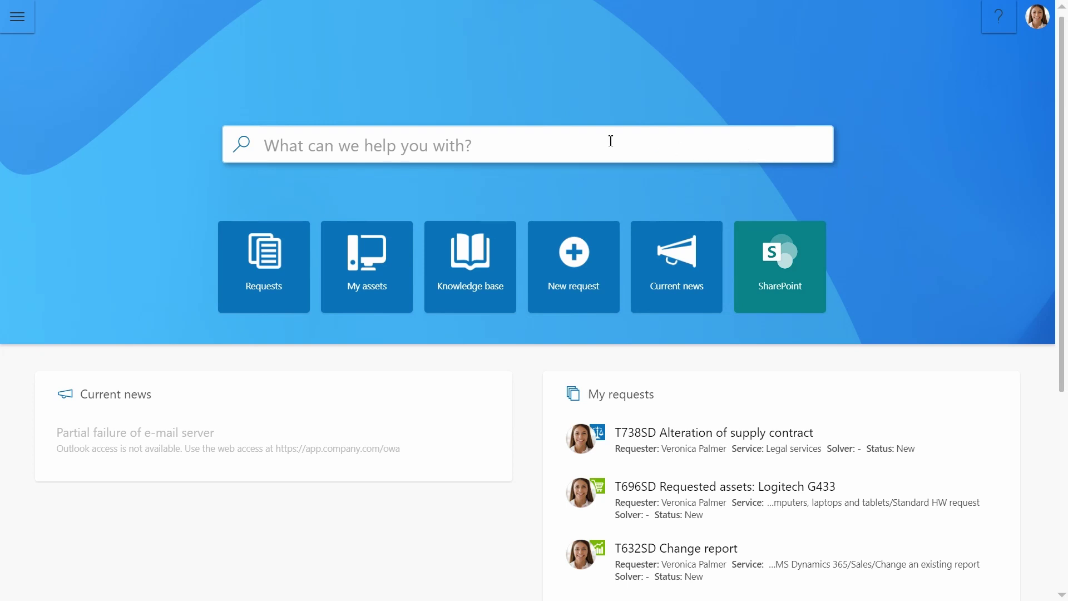
- Search the self-service portal for 'lapto', browse the results, then clear the search
{"action": "left_click", "coordinate": [578, 142]}
{"action": "type", "text": "laptop"}
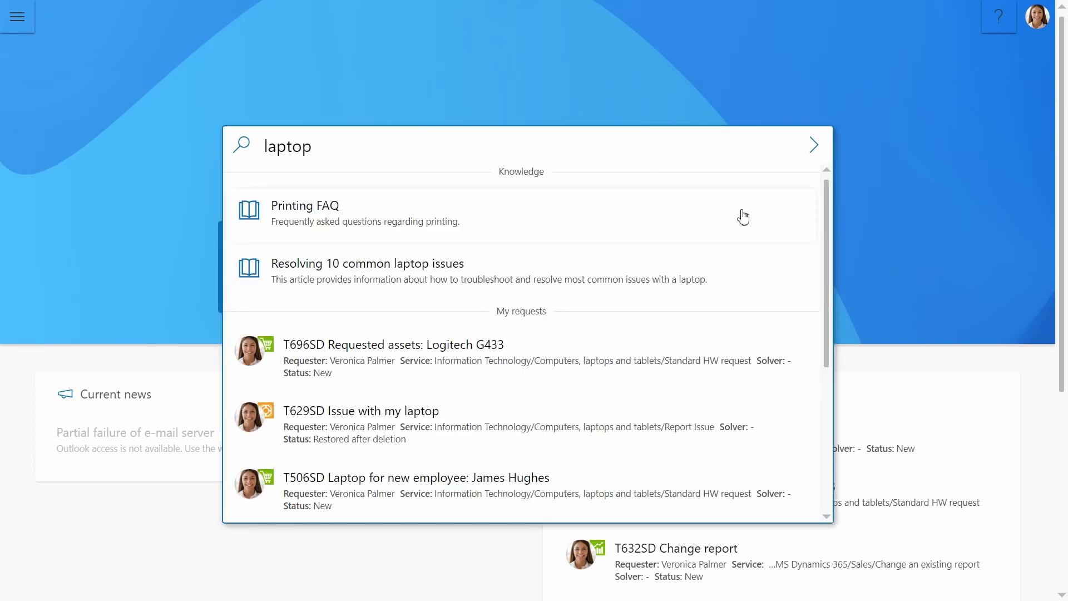
{"action": "scroll", "coordinate": [745, 328], "scroll_direction": "down", "scroll_amount": 1}
{"action": "scroll", "coordinate": [740, 356], "scroll_direction": "down", "scroll_amount": 1}
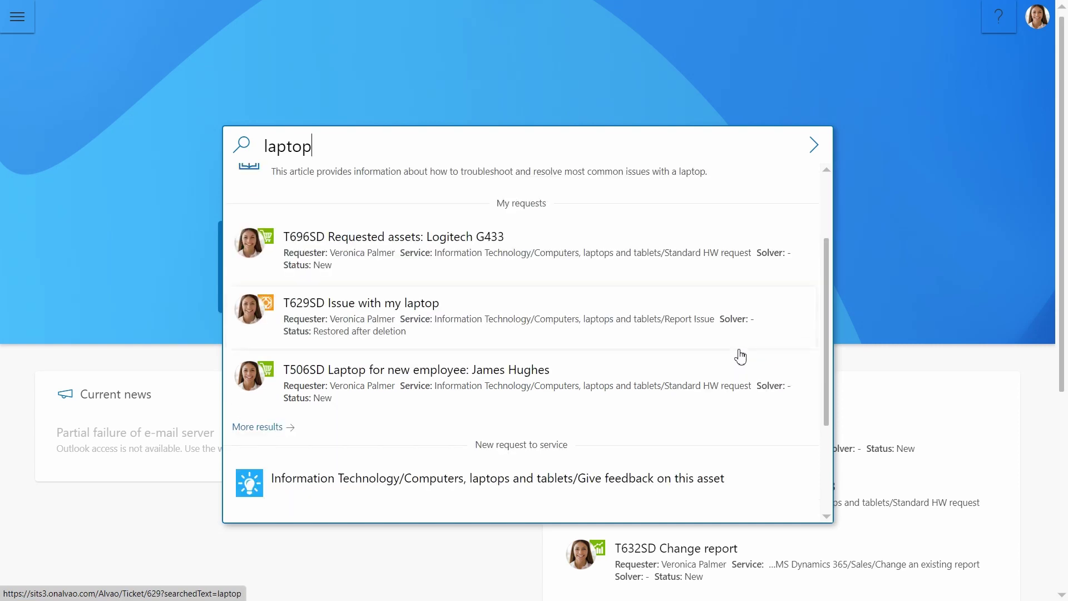
{"action": "scroll", "coordinate": [739, 372], "scroll_direction": "down", "scroll_amount": 3}
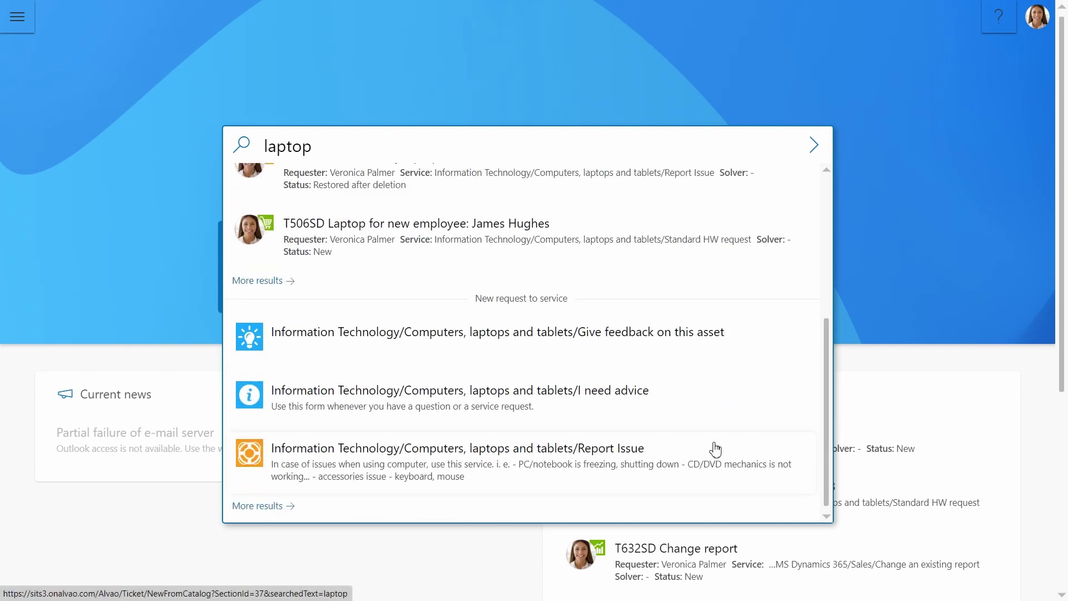
{"action": "key", "text": "BackSpace"}
{"action": "key", "text": "BackSpace"}
{"action": "key", "text": "BackSpace"}
{"action": "key", "text": "BackSpace"}
{"action": "key", "text": "BackSpace"}
{"action": "key", "text": "BackSpace"}
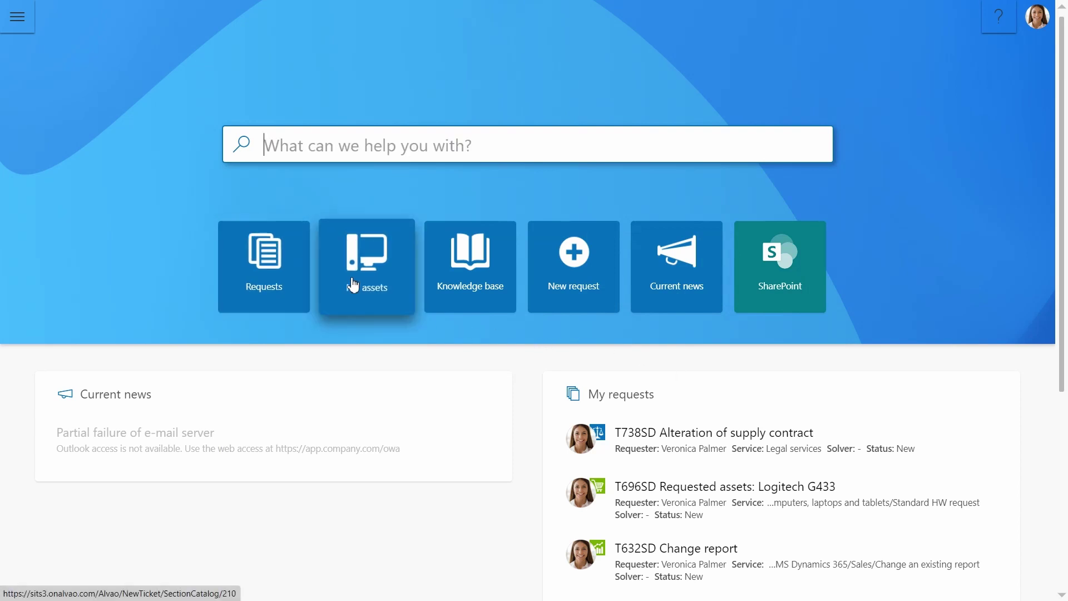
- Open the T-Mobile SIM card from My assets to see its properties, including tariff Silver
{"action": "left_click", "coordinate": [587, 310]}
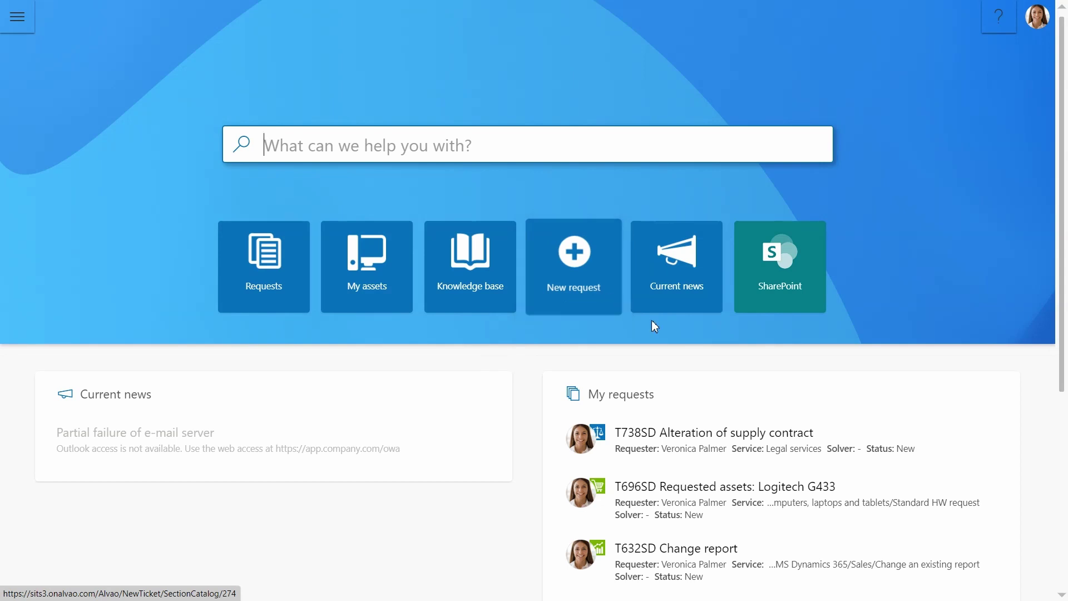
{"action": "scroll", "coordinate": [994, 469], "scroll_direction": "down", "scroll_amount": 5}
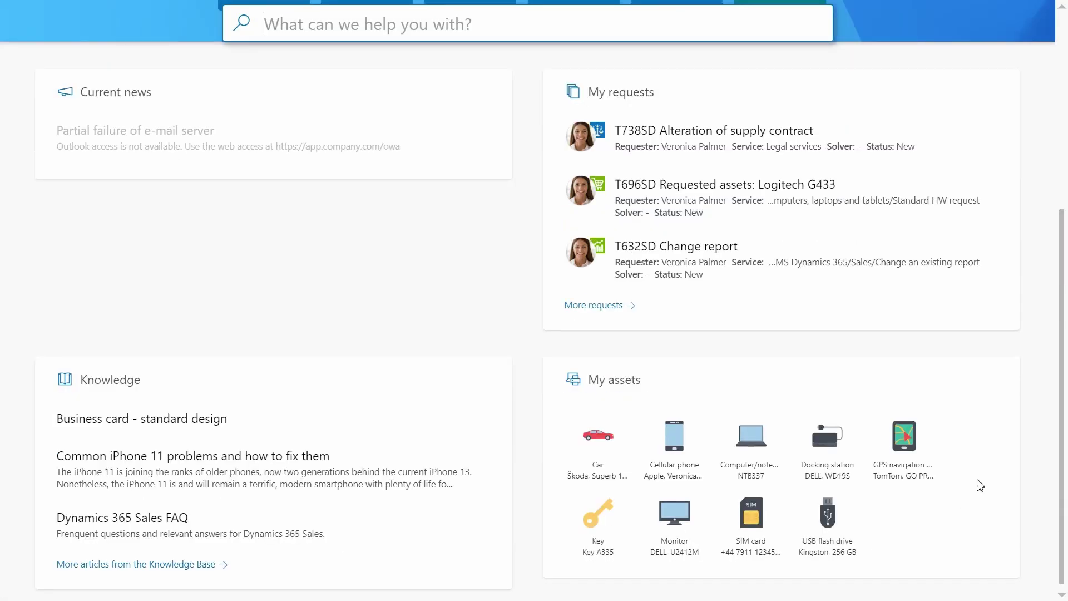
{"action": "left_click", "coordinate": [742, 538]}
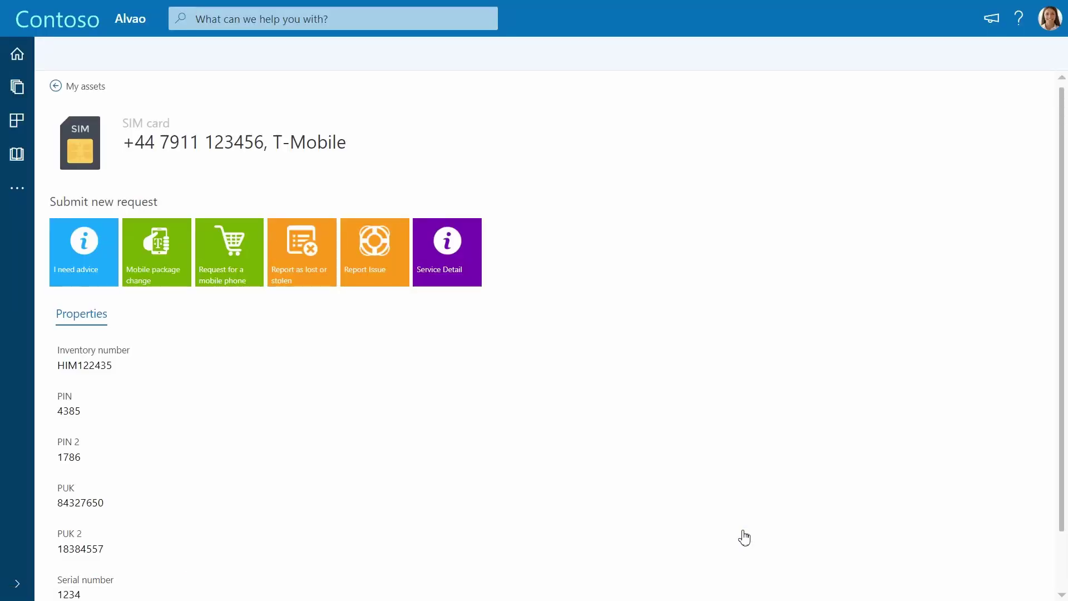
{"action": "scroll", "coordinate": [205, 387], "scroll_direction": "down", "scroll_amount": 1}
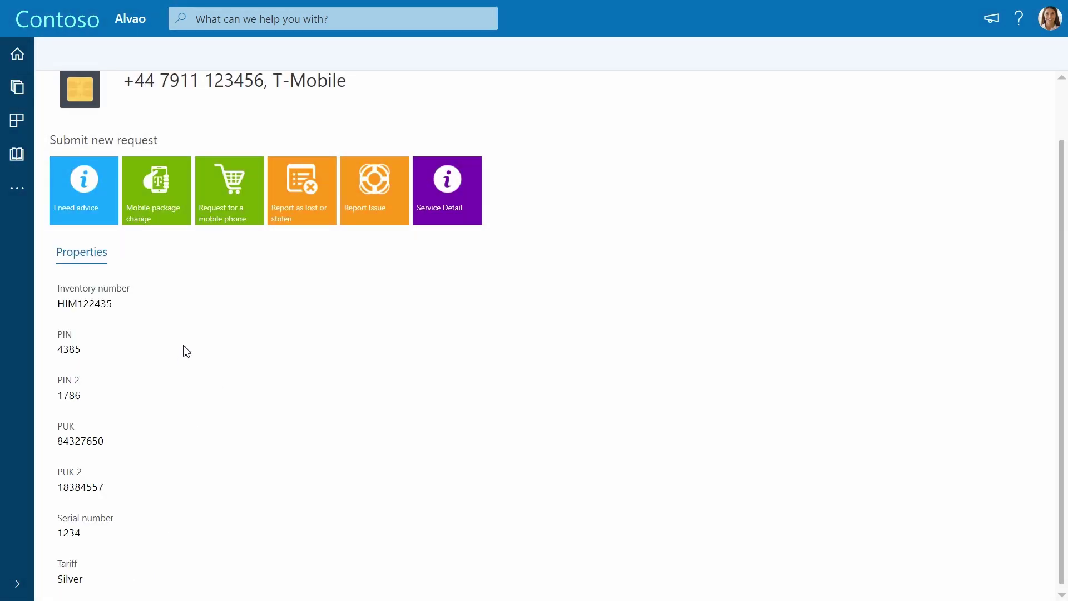
- Submit a Mobile package change request for the SIM card with package Gold
{"action": "left_click", "coordinate": [174, 209]}
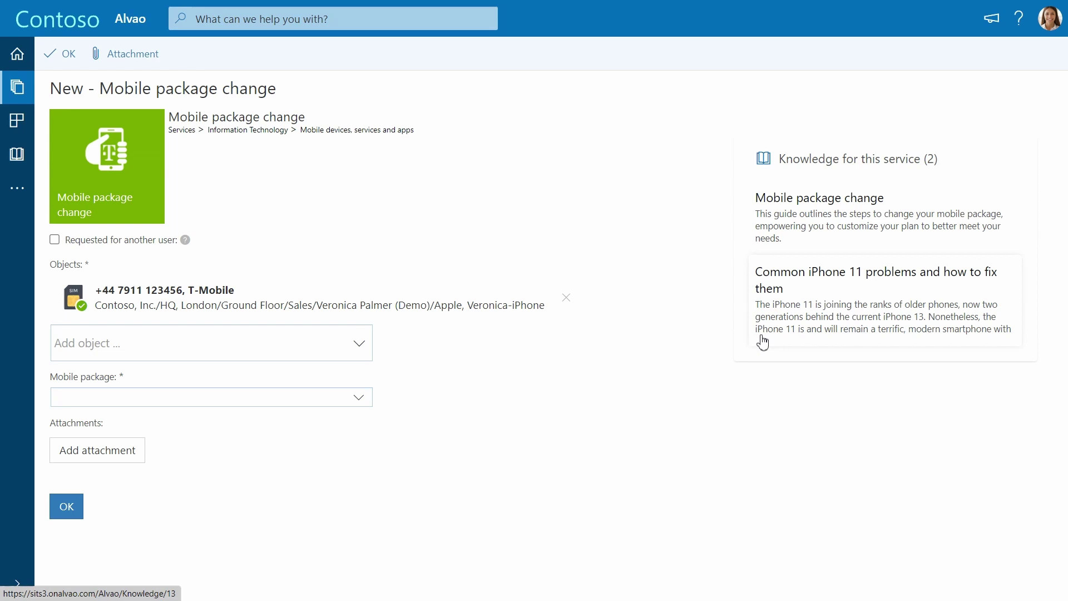
{"action": "left_click", "coordinate": [367, 396]}
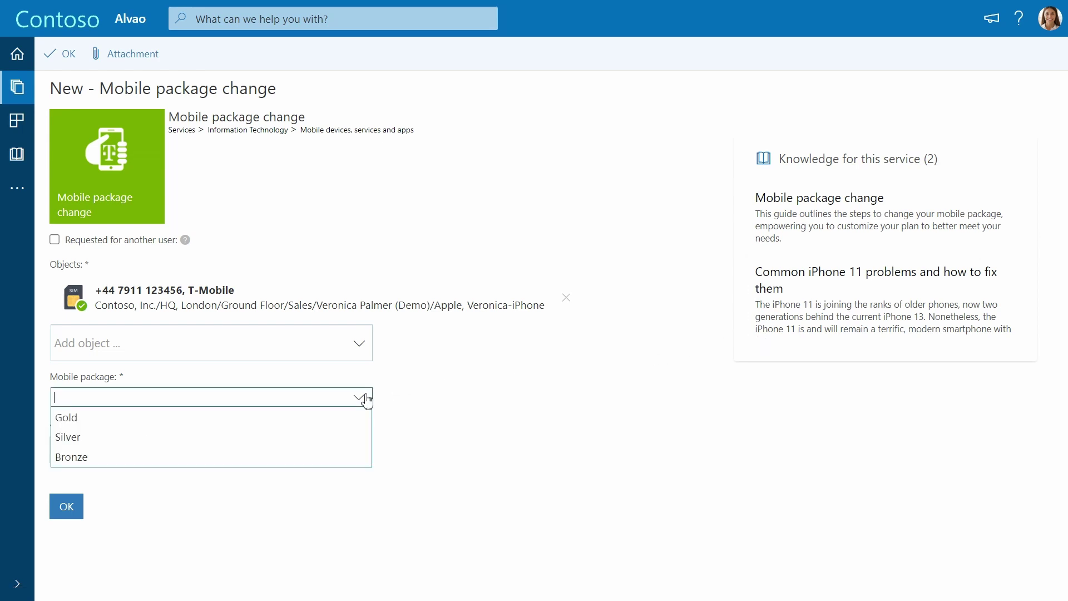
{"action": "left_click", "coordinate": [362, 415]}
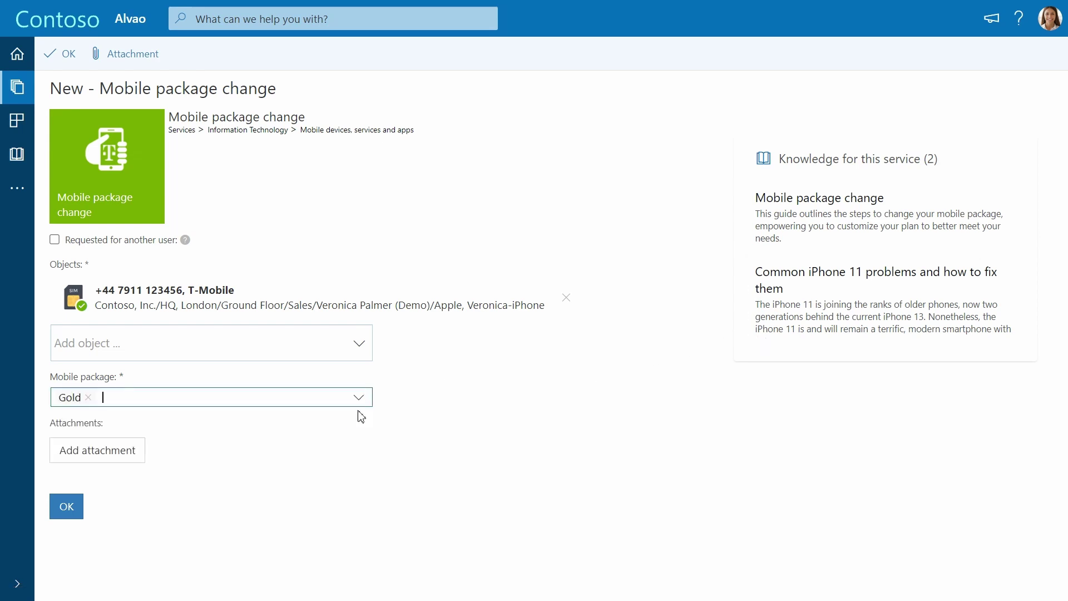
{"action": "left_click", "coordinate": [78, 499]}
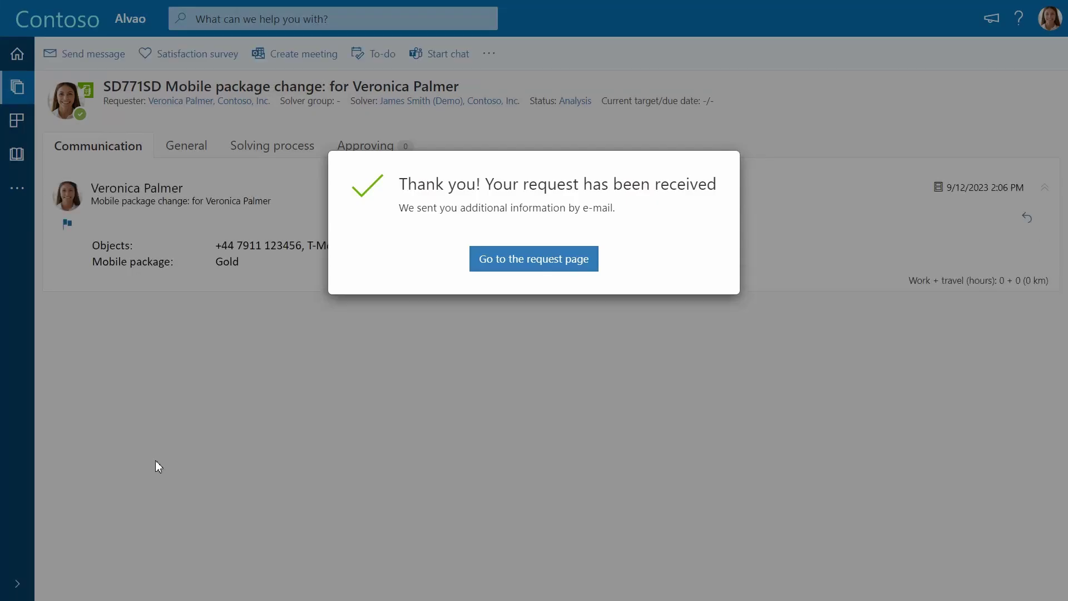
- Dismiss the confirmation and open the Mobile package change request from To be solved under More
{"action": "left_click", "coordinate": [509, 268]}
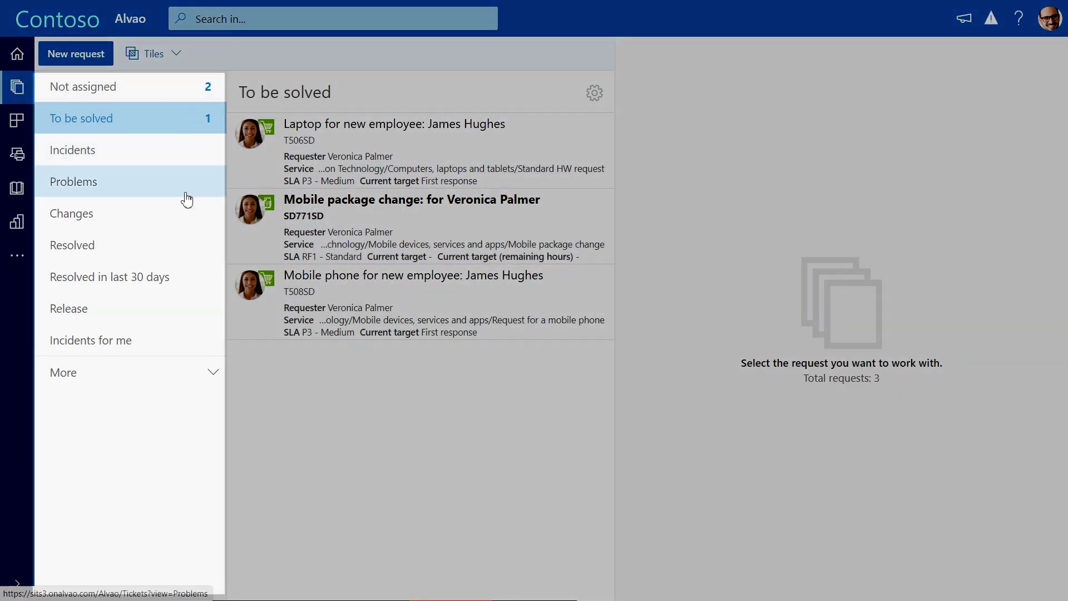
{"action": "left_click", "coordinate": [199, 371]}
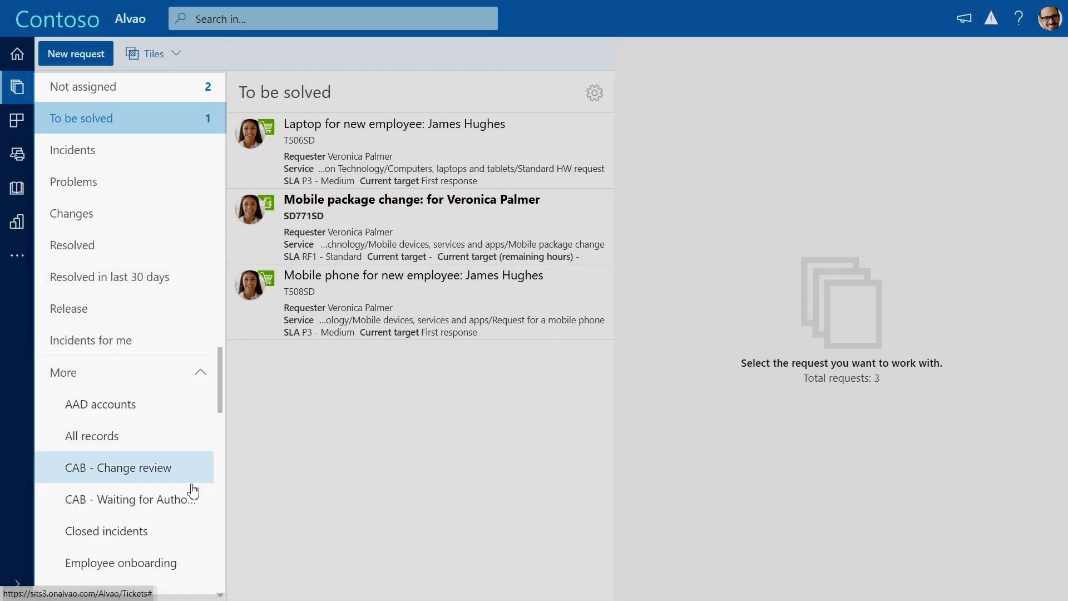
{"action": "left_click", "coordinate": [432, 242]}
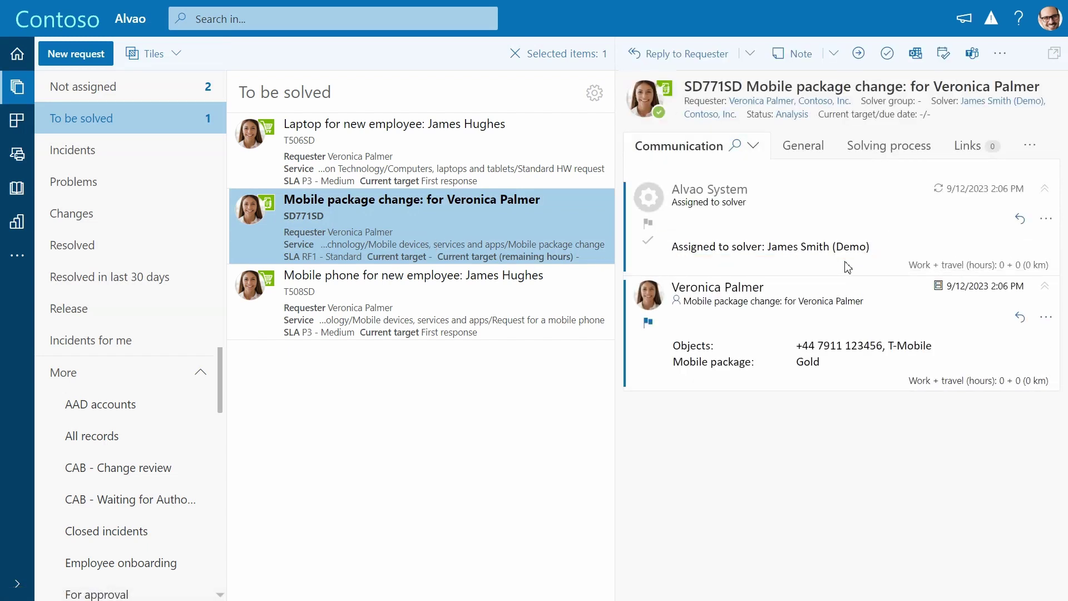
- Open the SIM card linked in the request's Objects, showing tariff Silver
{"action": "left_click", "coordinate": [901, 161]}
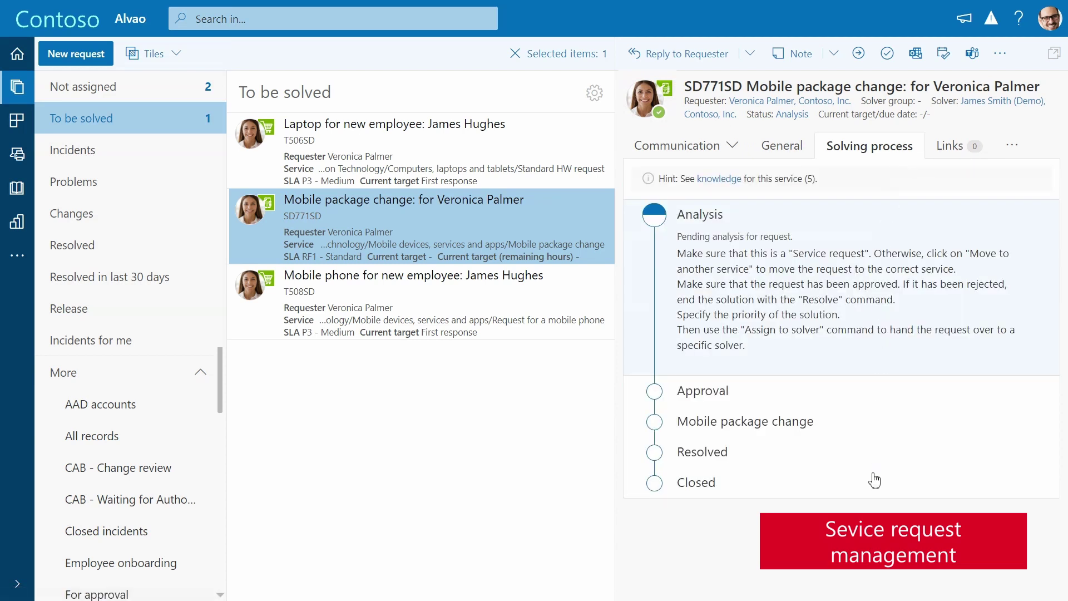
{"action": "left_click", "coordinate": [1012, 145]}
{"action": "left_click", "coordinate": [946, 170]}
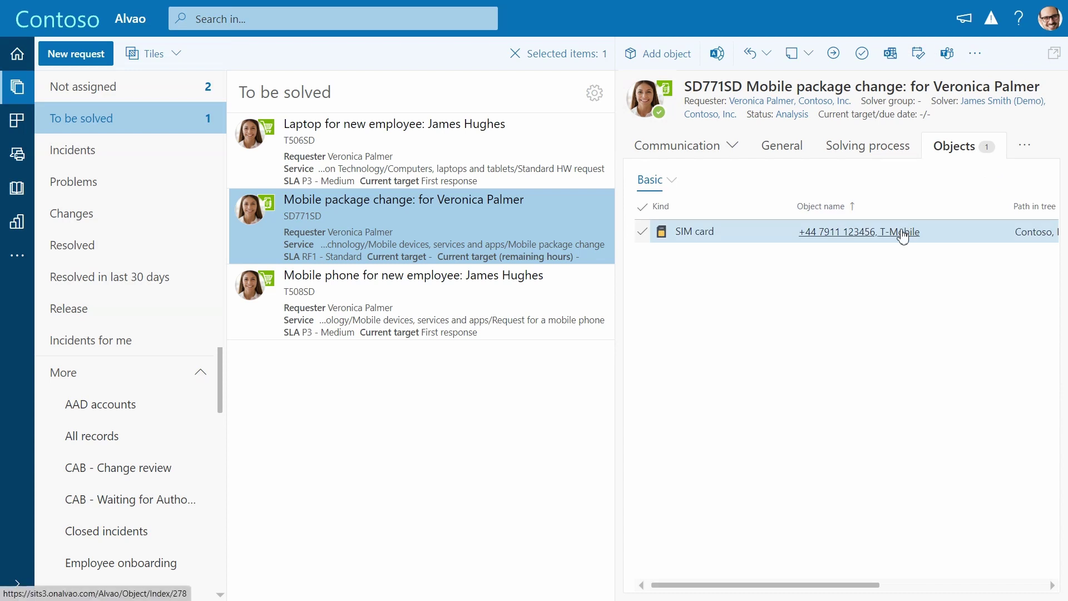
{"action": "left_click", "coordinate": [903, 236]}
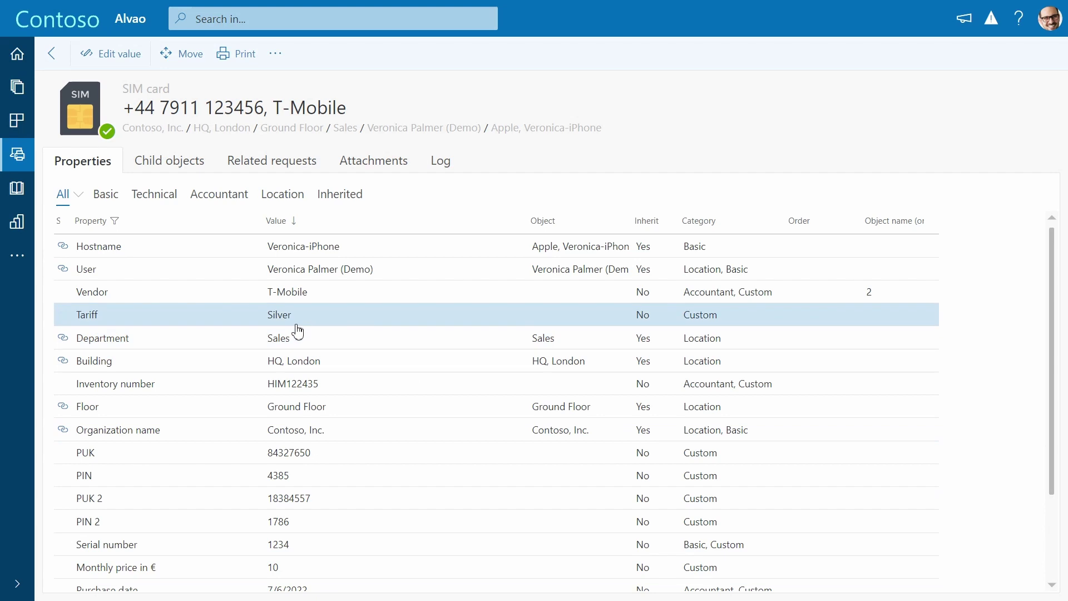
- Move the SIM card's related package change request to Approval from the SD771SD menu
{"action": "left_click", "coordinate": [301, 173]}
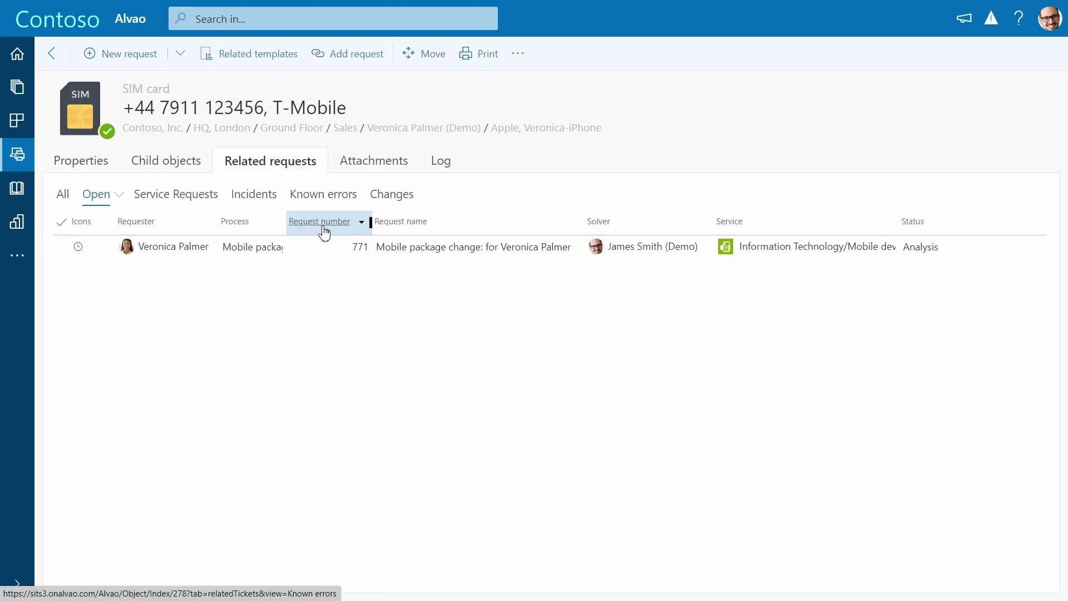
{"action": "left_click", "coordinate": [328, 252]}
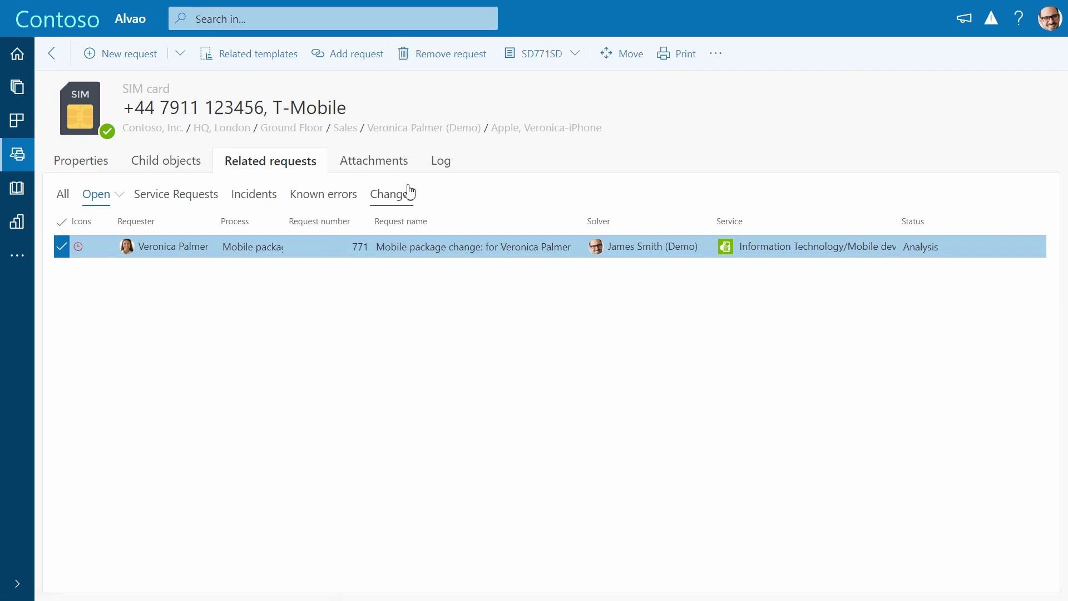
{"action": "left_click", "coordinate": [582, 64]}
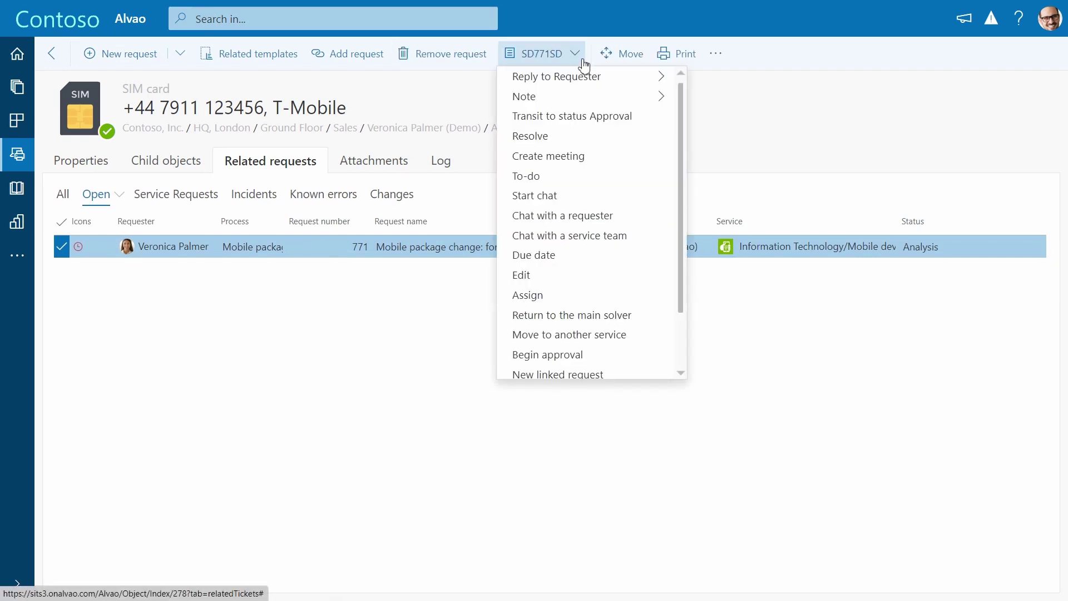
{"action": "left_click", "coordinate": [586, 122]}
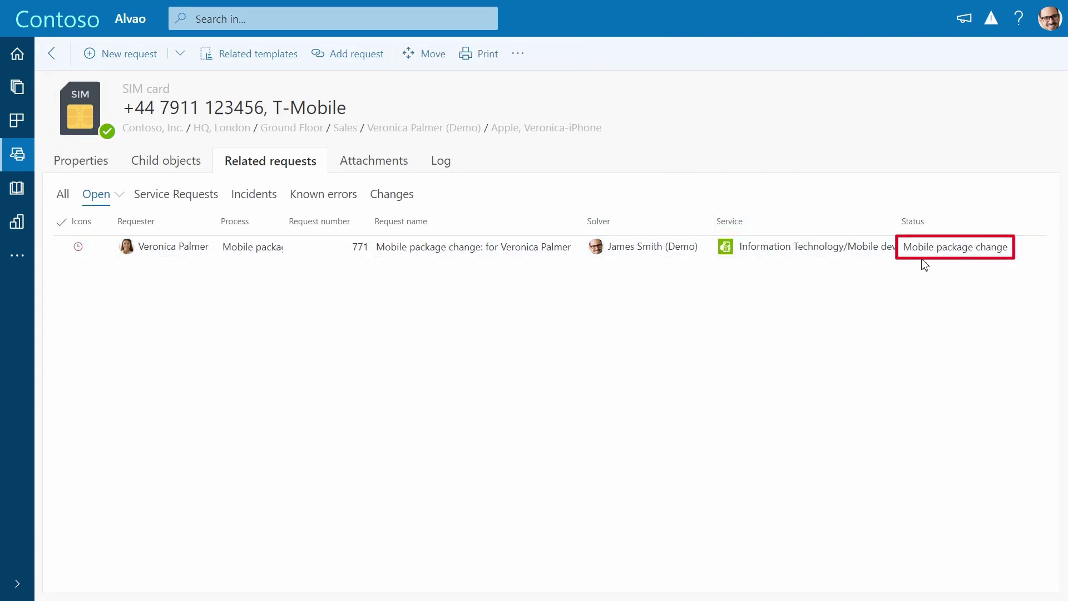
- Change the SIM card's Tariff property to Gold
{"action": "left_click", "coordinate": [96, 159]}
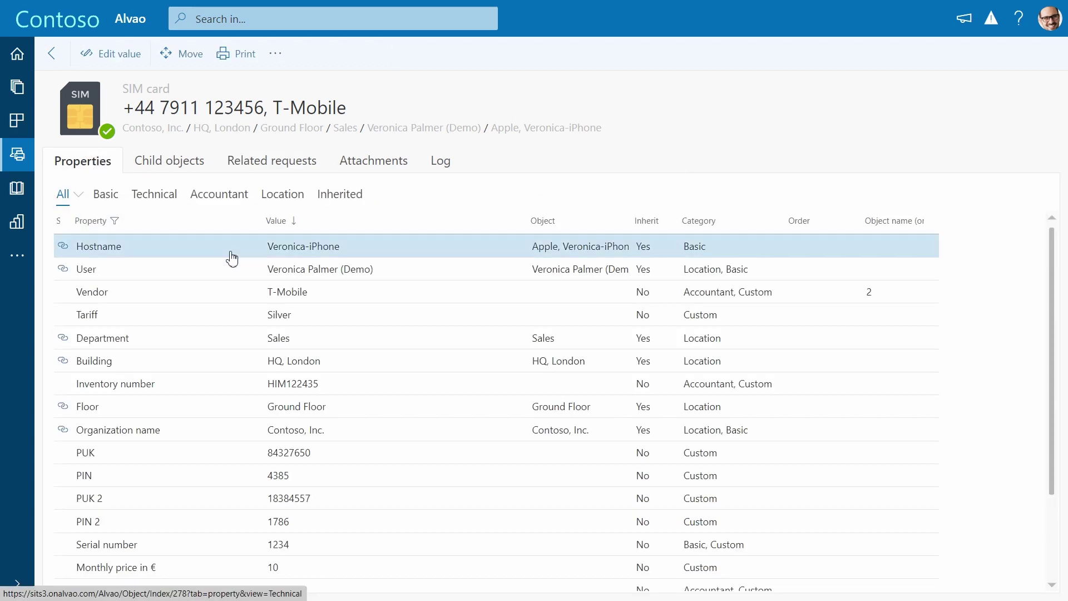
{"action": "left_click", "coordinate": [338, 326]}
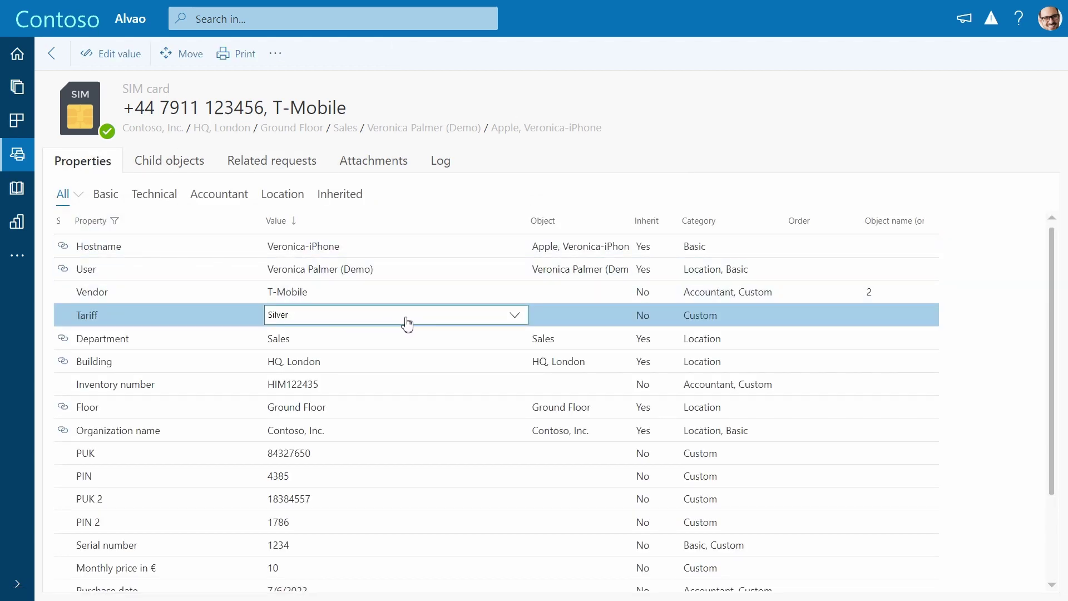
{"action": "left_click", "coordinate": [515, 316]}
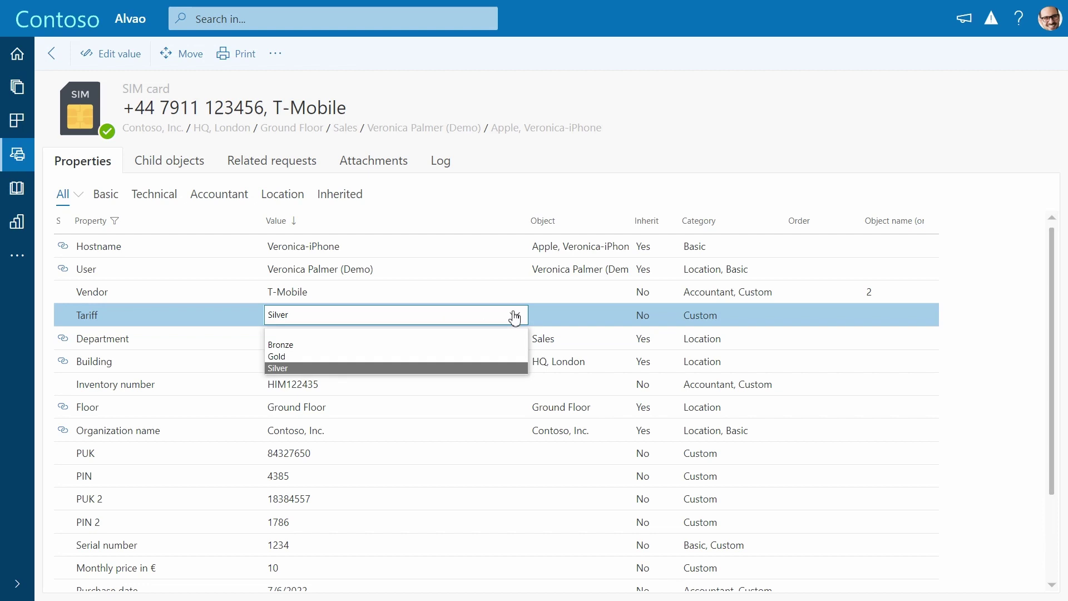
{"action": "left_click", "coordinate": [476, 354]}
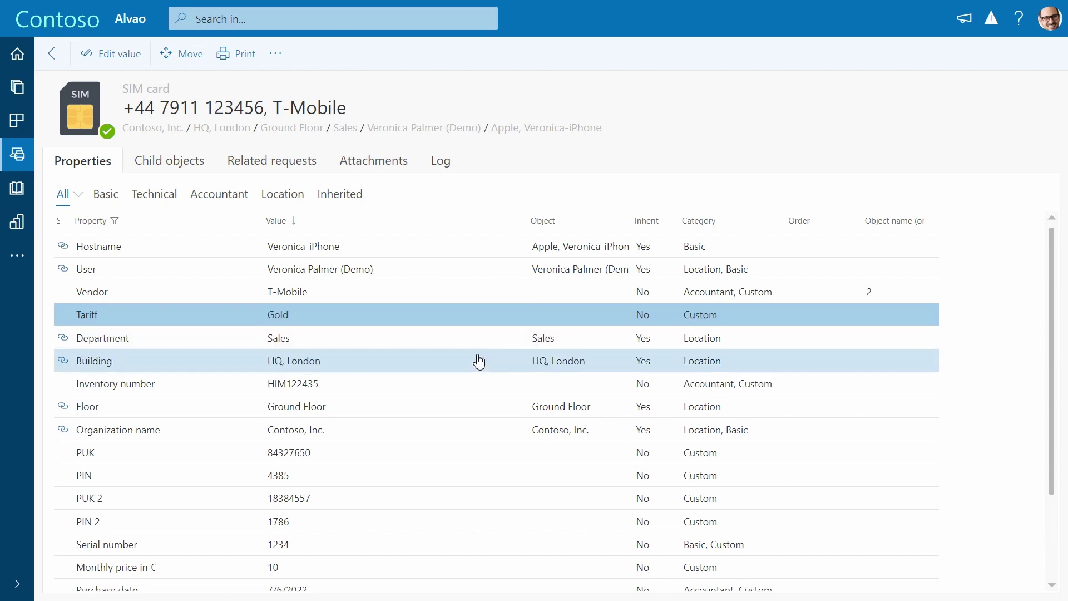
- Resolve the related package change request with the message 'The mobile package was changed.'
{"action": "left_click", "coordinate": [279, 167]}
{"action": "left_click", "coordinate": [313, 247]}
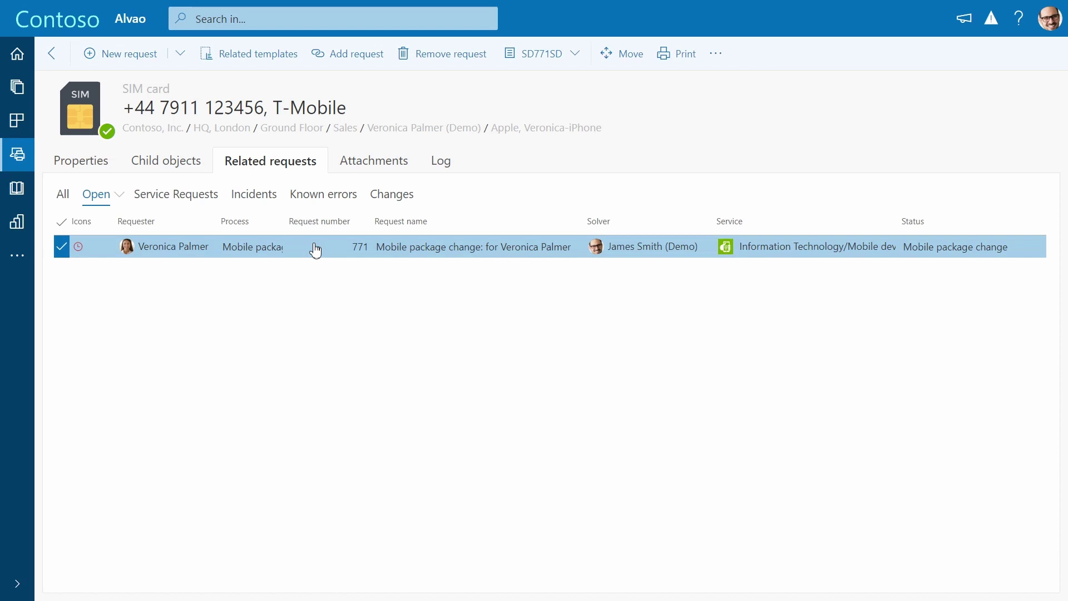
{"action": "left_click", "coordinate": [577, 58]}
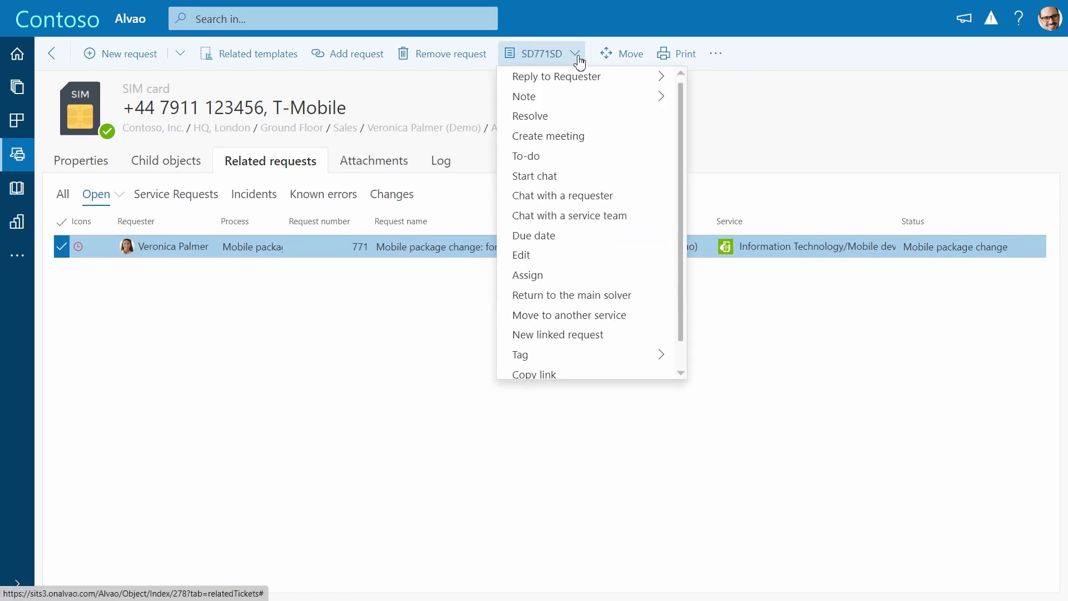
{"action": "left_click", "coordinate": [554, 116]}
{"action": "type", "text": "The mobile package was changed."}
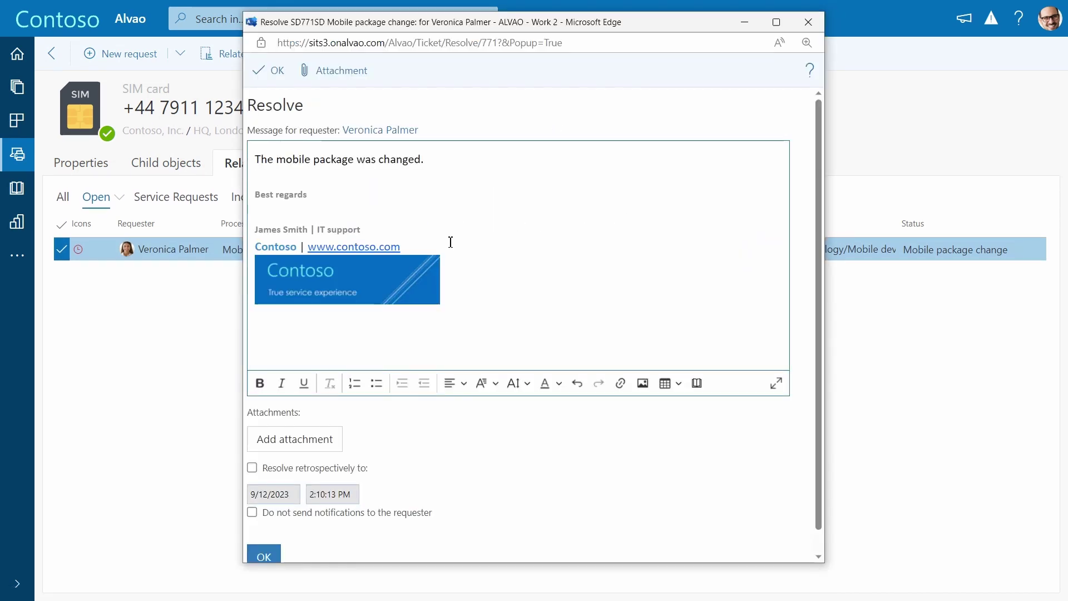
{"action": "left_click", "coordinate": [264, 555]}
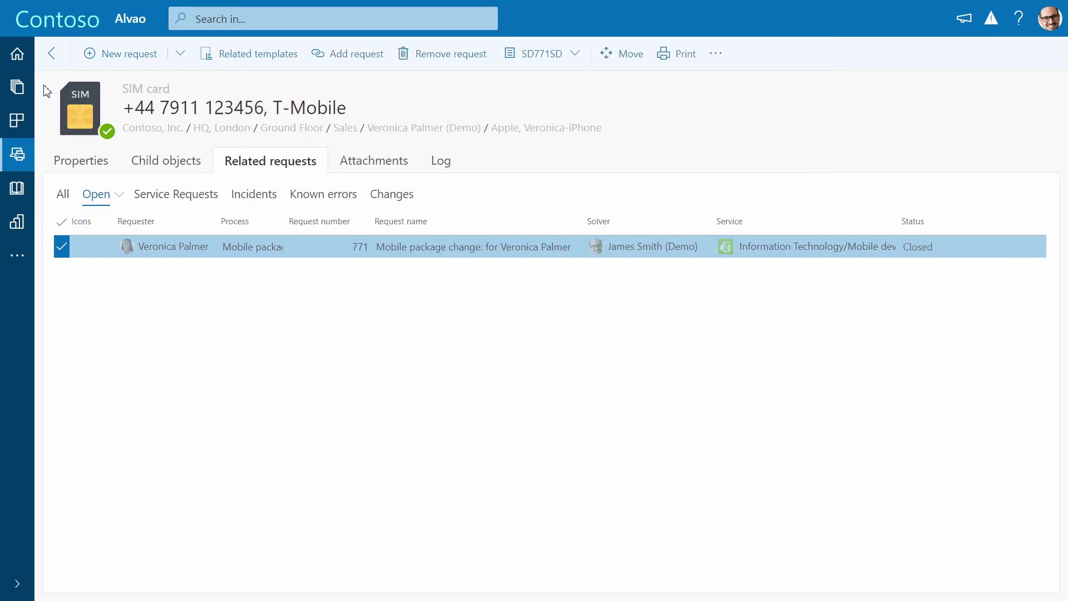
- Expand Foley St, Dublin, First Floor and Second Floor, then open the Apple iPhone's properties
{"action": "left_click", "coordinate": [49, 65]}
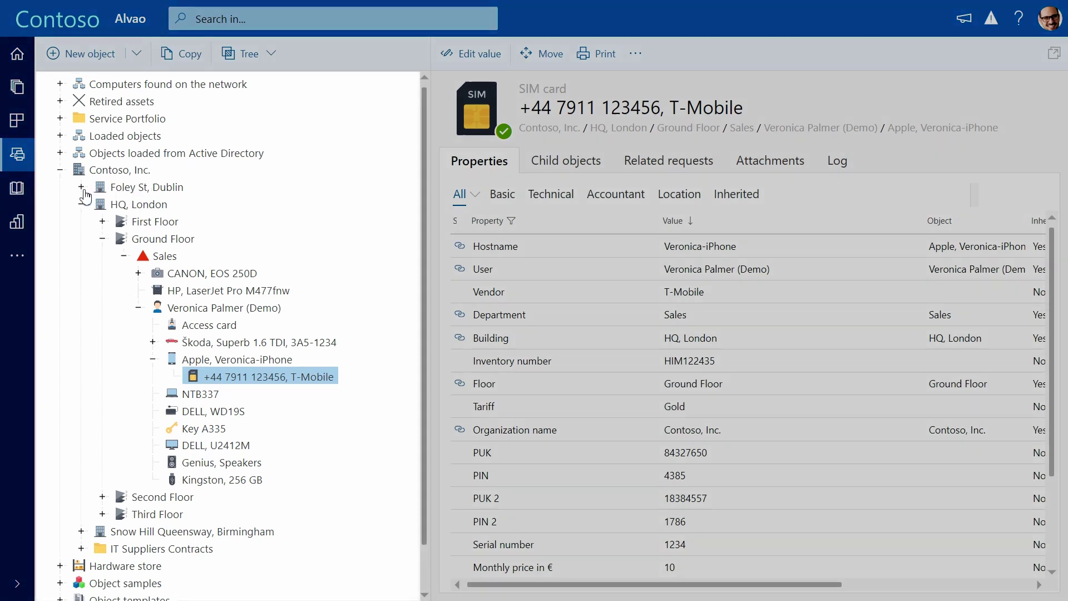
{"action": "left_click", "coordinate": [81, 187]}
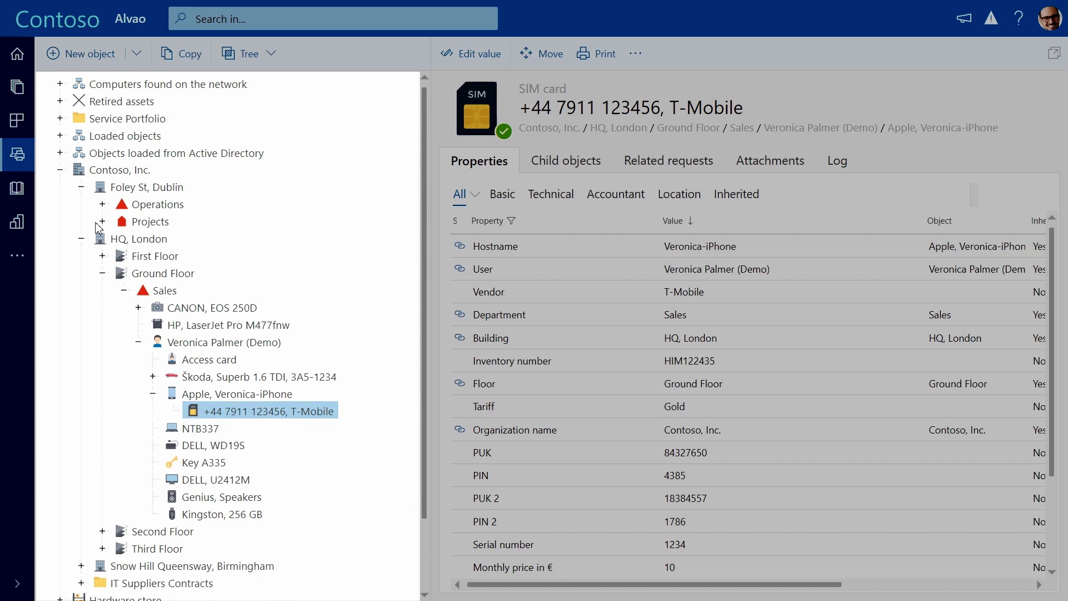
{"action": "left_click", "coordinate": [103, 257]}
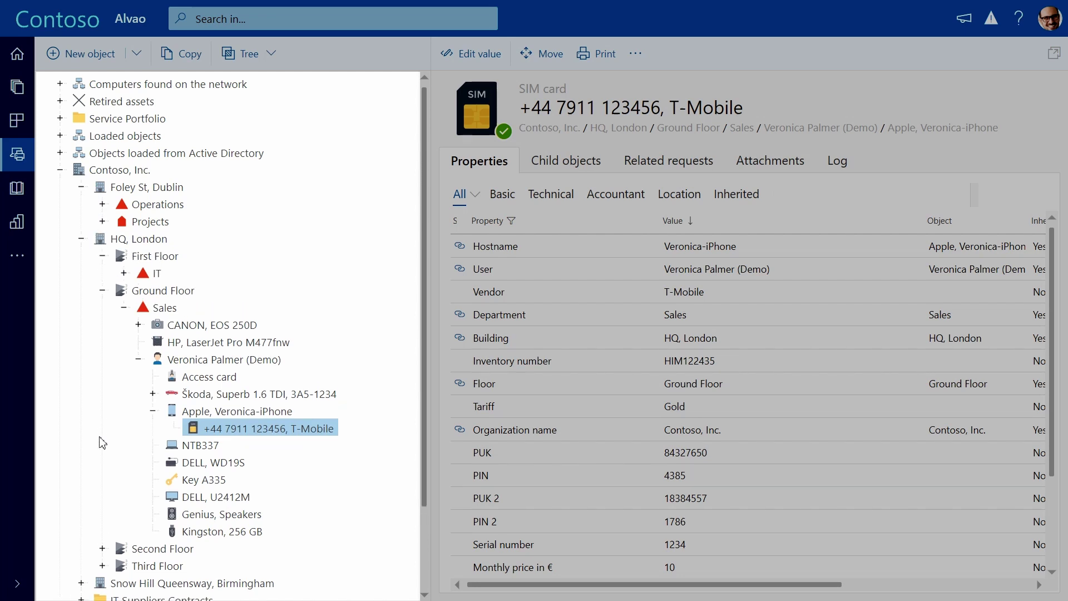
{"action": "left_click", "coordinate": [102, 549]}
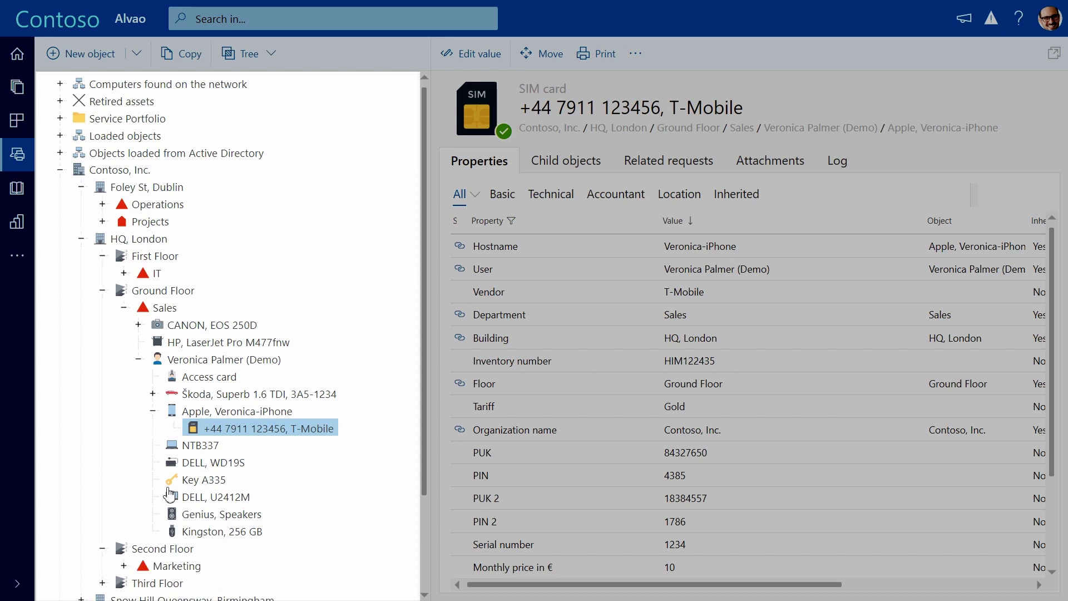
{"action": "left_click", "coordinate": [240, 413]}
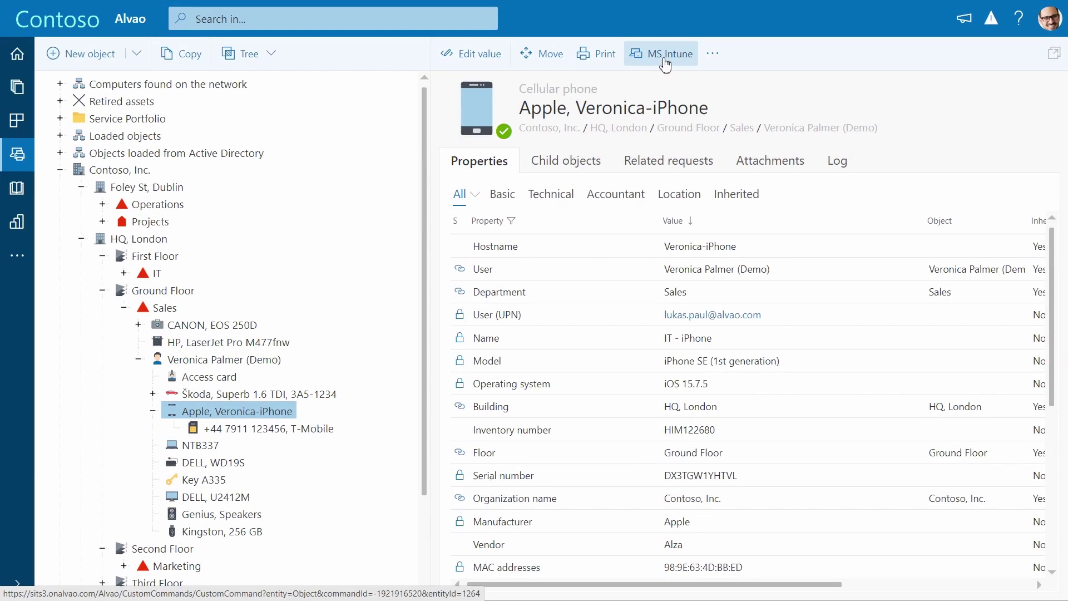
- Scroll through the iPhone's Log history, then open its owner's user record
{"action": "left_click", "coordinate": [830, 164]}
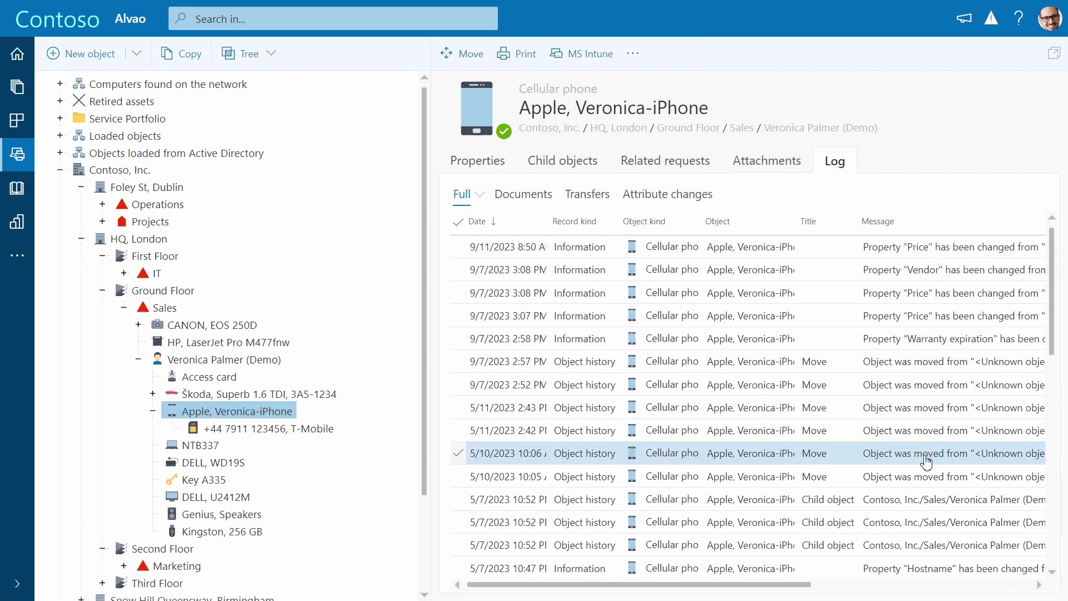
{"action": "scroll", "coordinate": [911, 518], "scroll_direction": "down", "scroll_amount": 1}
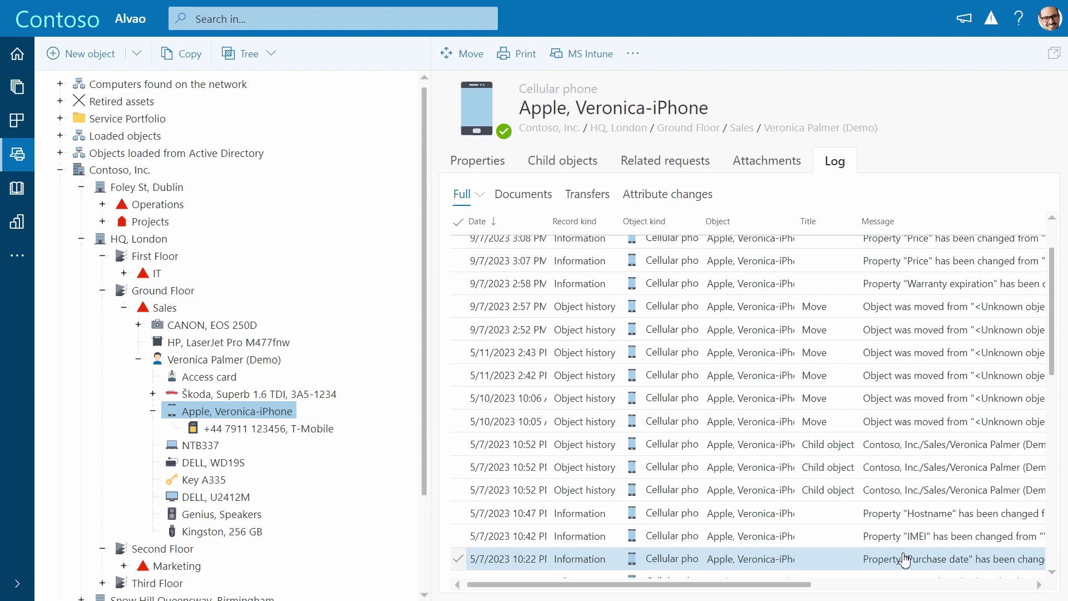
{"action": "left_click", "coordinate": [215, 362]}
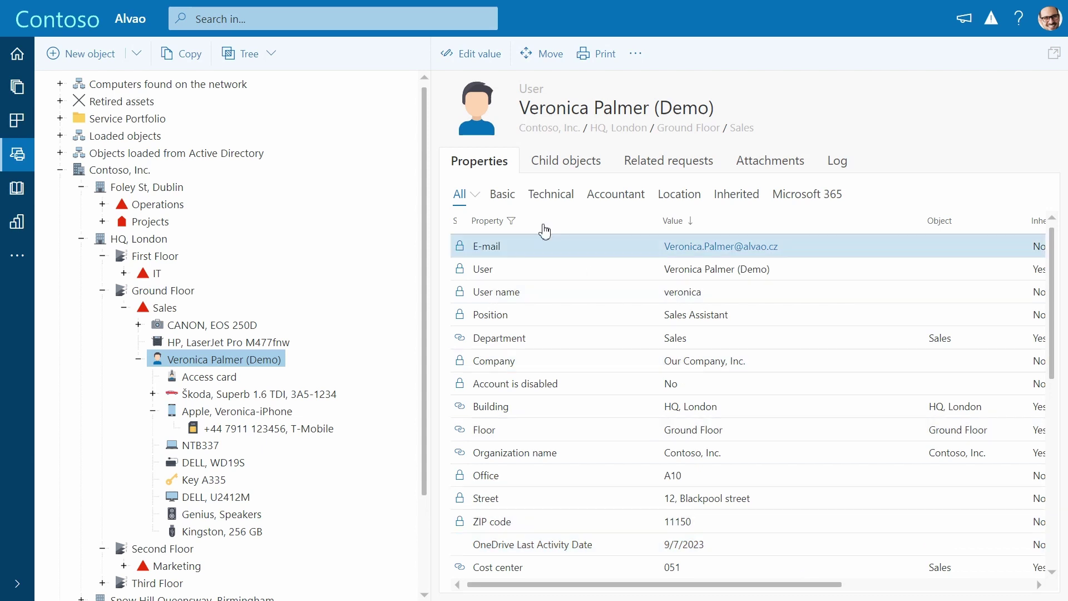
- Show the user's Basic, then Microsoft 365 properties, scrolling through license and last-activity fields
{"action": "left_click", "coordinate": [513, 200]}
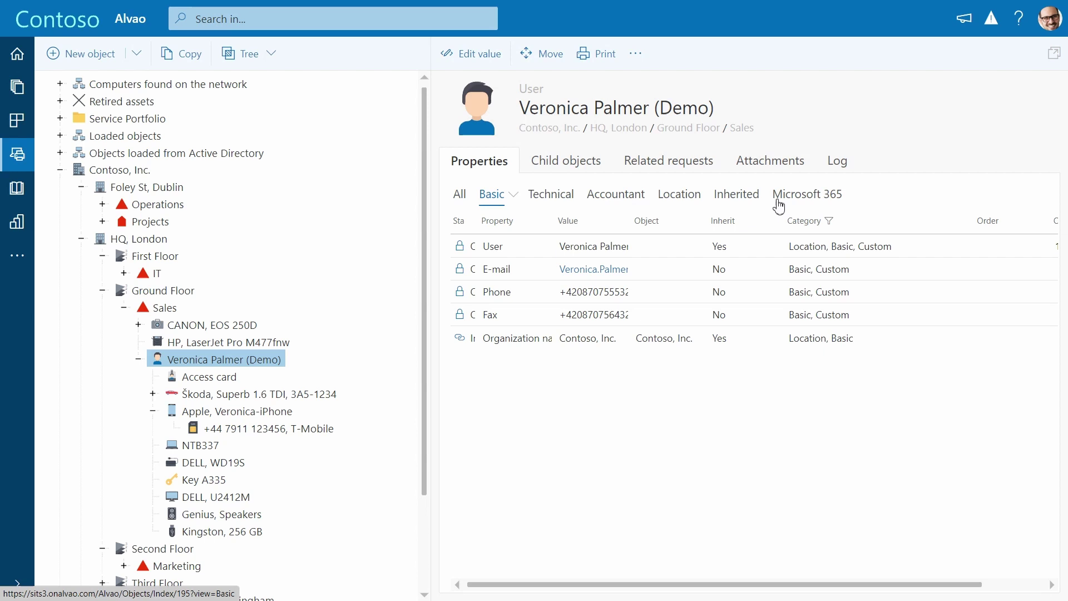
{"action": "left_click", "coordinate": [799, 200]}
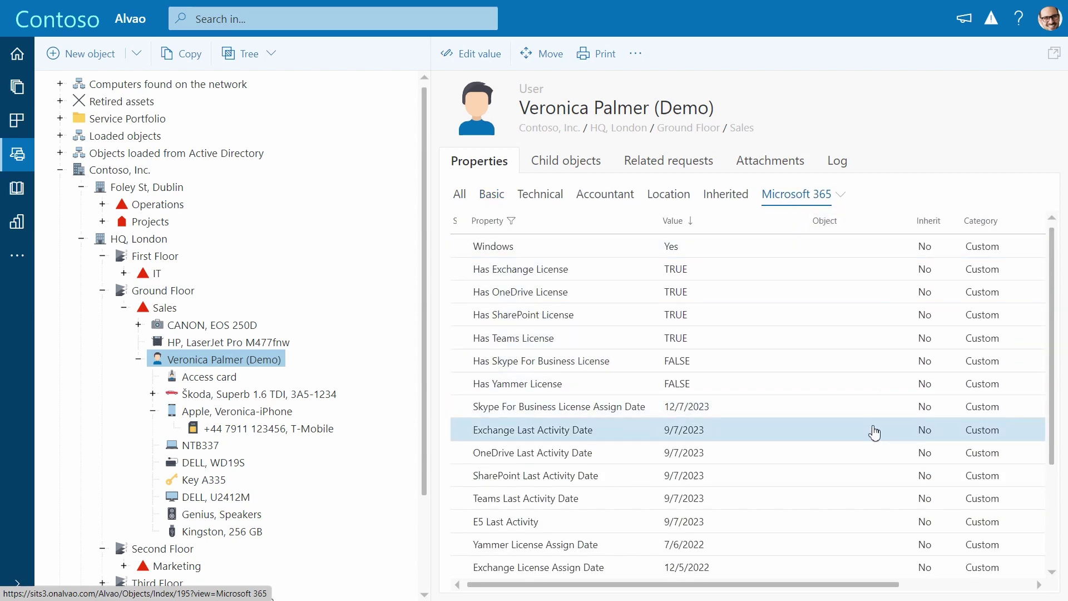
{"action": "scroll", "coordinate": [873, 445], "scroll_direction": "down", "scroll_amount": 1}
{"action": "scroll", "coordinate": [851, 490], "scroll_direction": "down", "scroll_amount": 2}
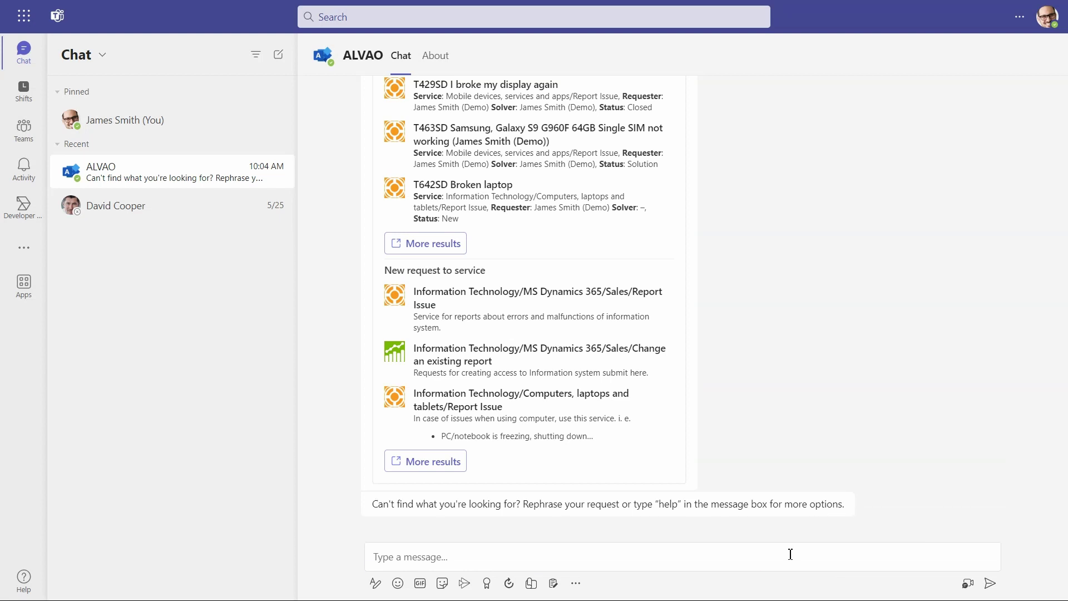
- Send the query 'print issue' to the ALVAO bot in the Teams chat
{"action": "left_click", "coordinate": [790, 554]}
{"action": "type", "text": "pri"}
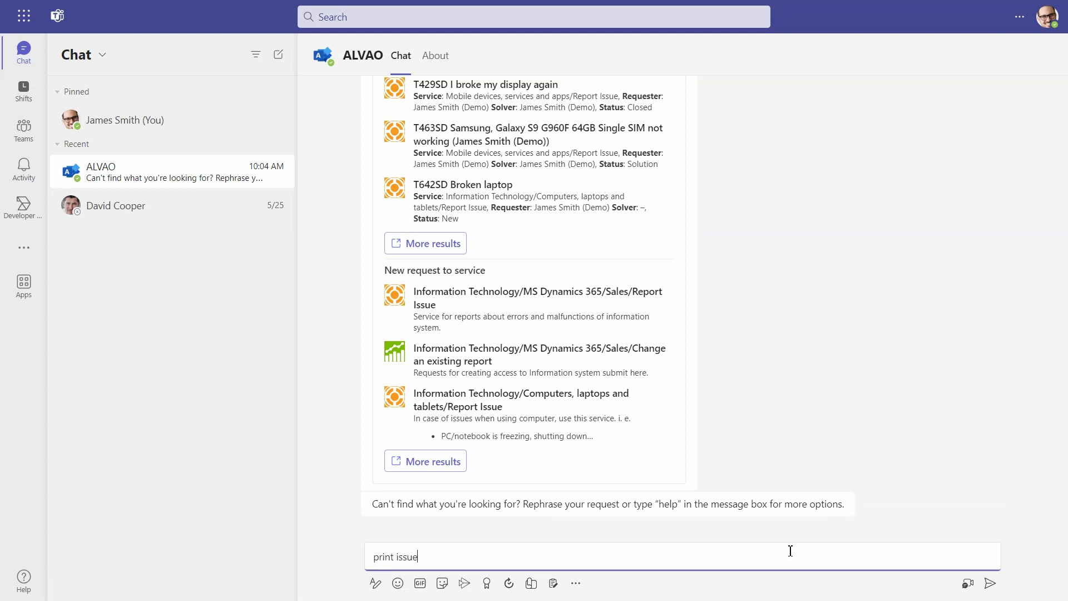
{"action": "type", "text": "nt issue"}
{"action": "key", "text": "Return"}
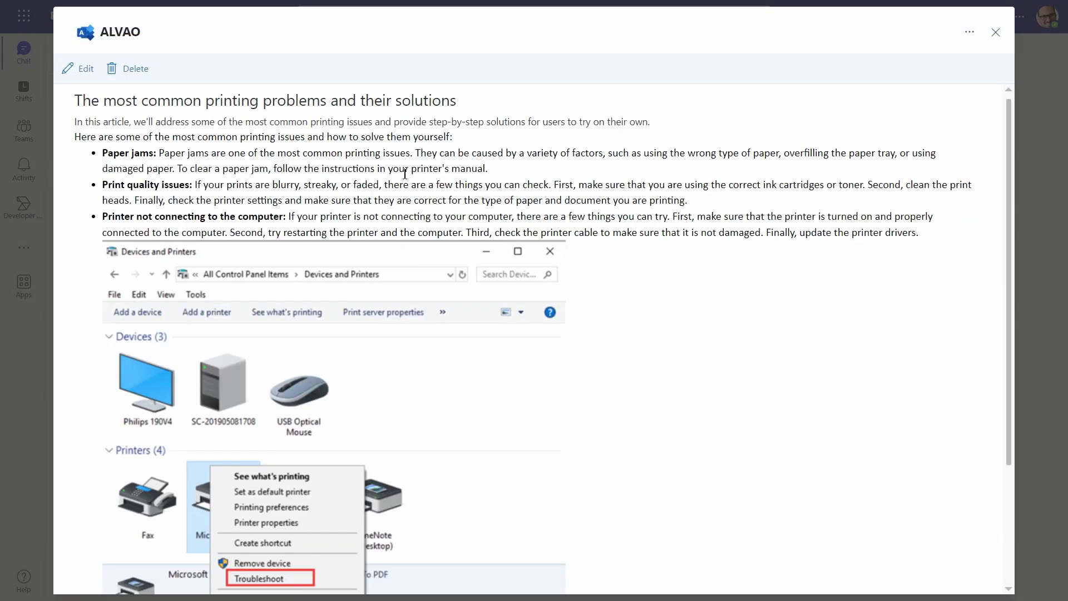
- Submit a Print Issue incident 'I can not print' reporting that the office printer does not work
{"action": "scroll", "coordinate": [528, 421], "scroll_direction": "down", "scroll_amount": 3}
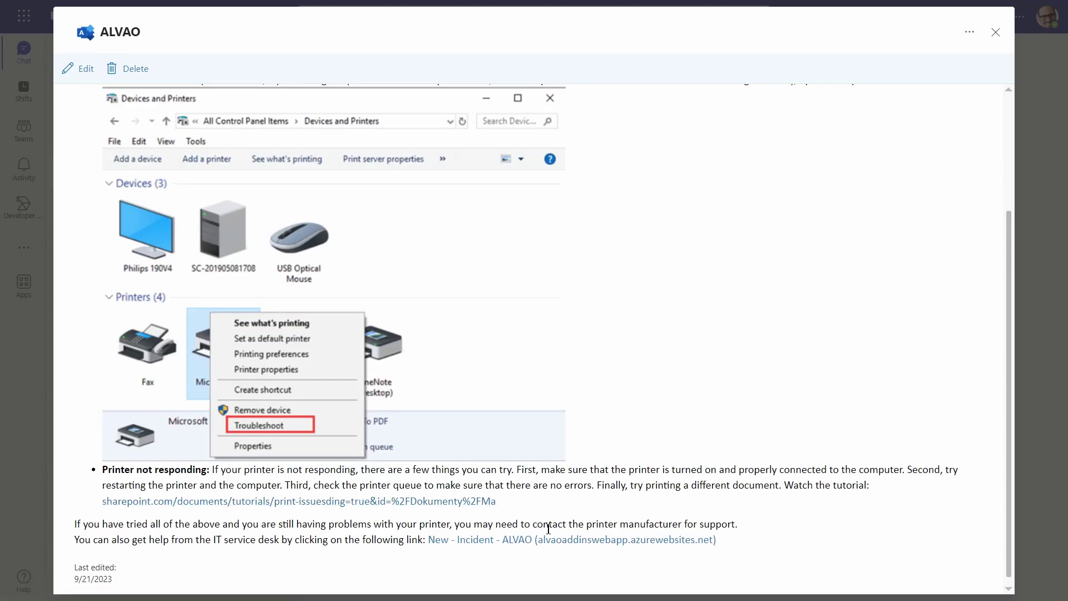
{"action": "left_click", "coordinate": [564, 538]}
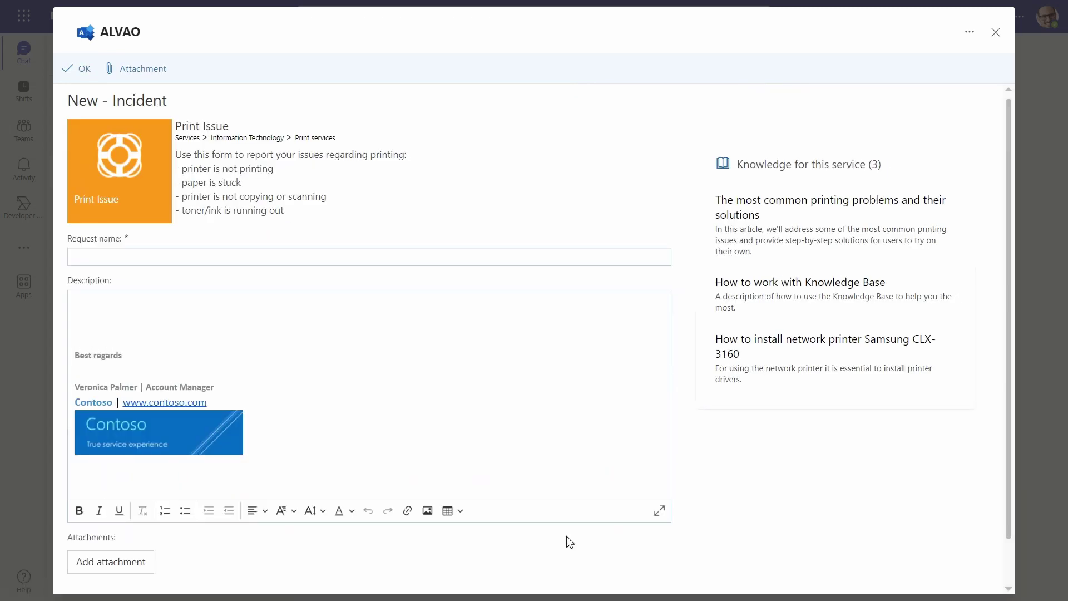
{"action": "left_click", "coordinate": [377, 258]}
{"action": "type", "text": "I can not print"}
{"action": "left_click", "coordinate": [323, 296]}
{"action": "type", "text": "Hello,"}
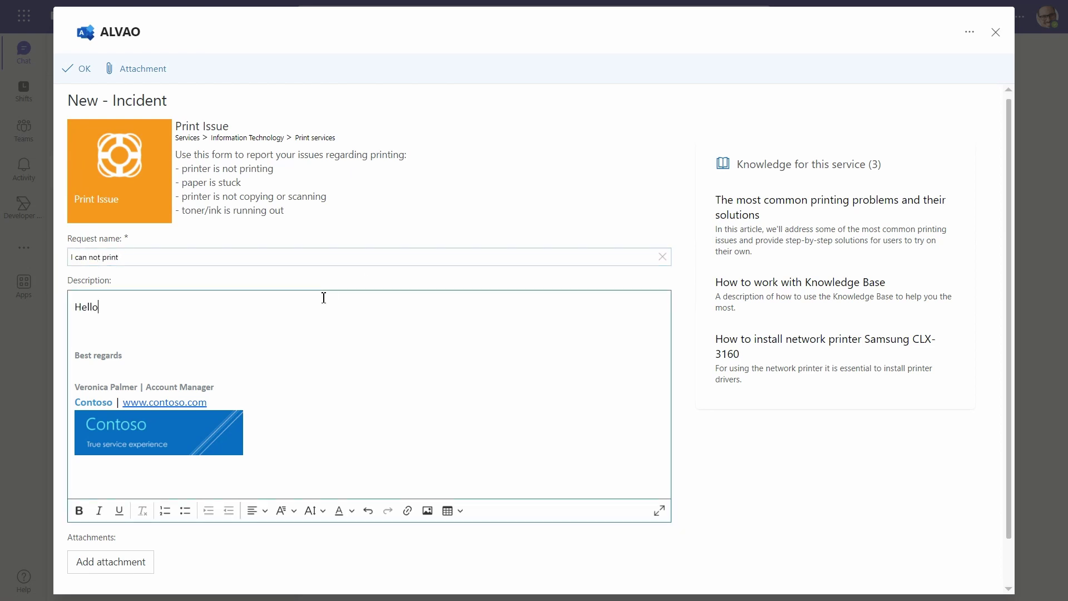
{"action": "key", "text": "Return"}
{"action": "type", "text": "the printer in our office does not work."}
{"action": "scroll", "coordinate": [339, 302], "scroll_direction": "down", "scroll_amount": 1}
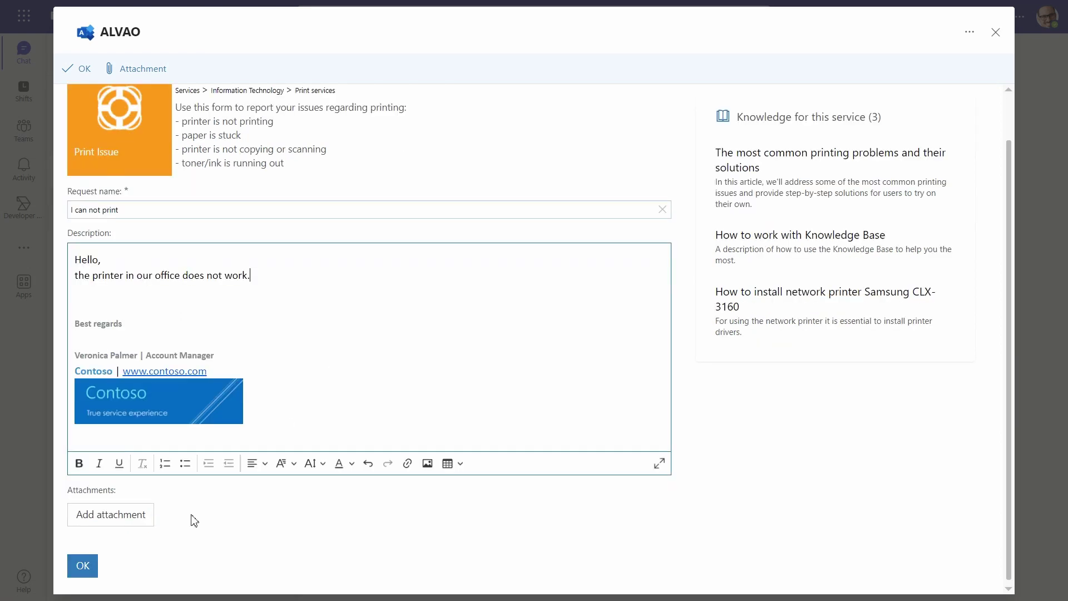
{"action": "left_click", "coordinate": [82, 565]}
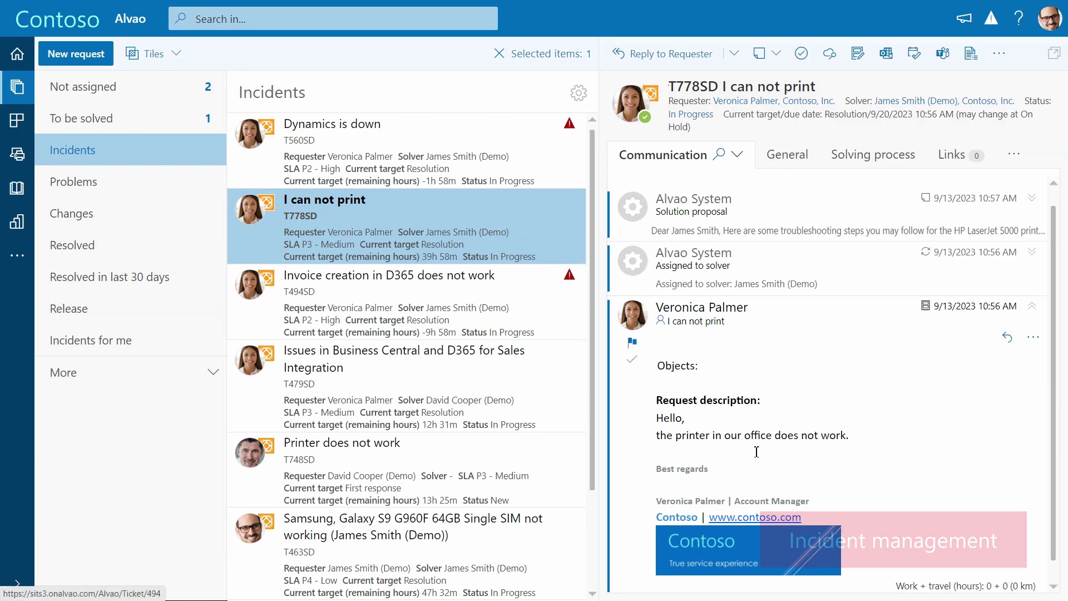
- Read T778SD's assigned-to-solver and solution proposal messages, then bring up its empty Objects section
{"action": "left_click", "coordinate": [876, 291]}
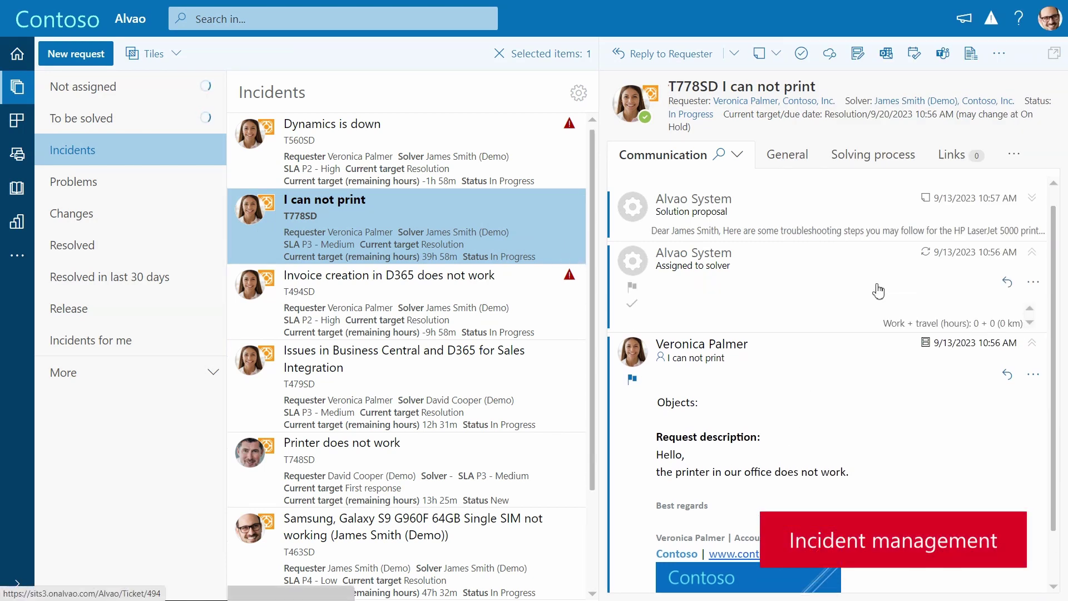
{"action": "left_click", "coordinate": [996, 228]}
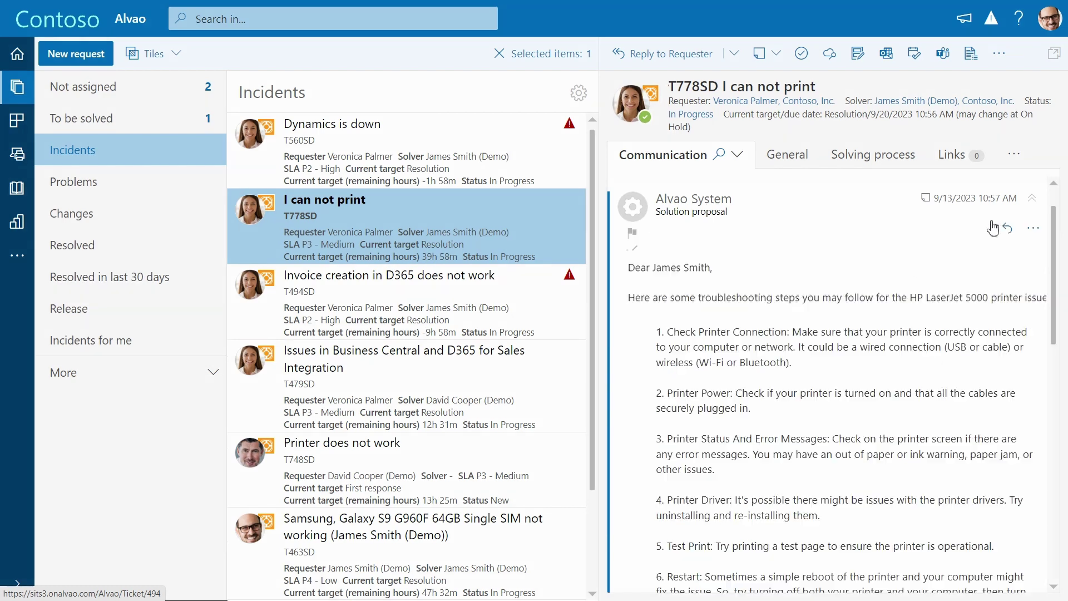
{"action": "scroll", "coordinate": [1011, 312], "scroll_direction": "down", "scroll_amount": 2}
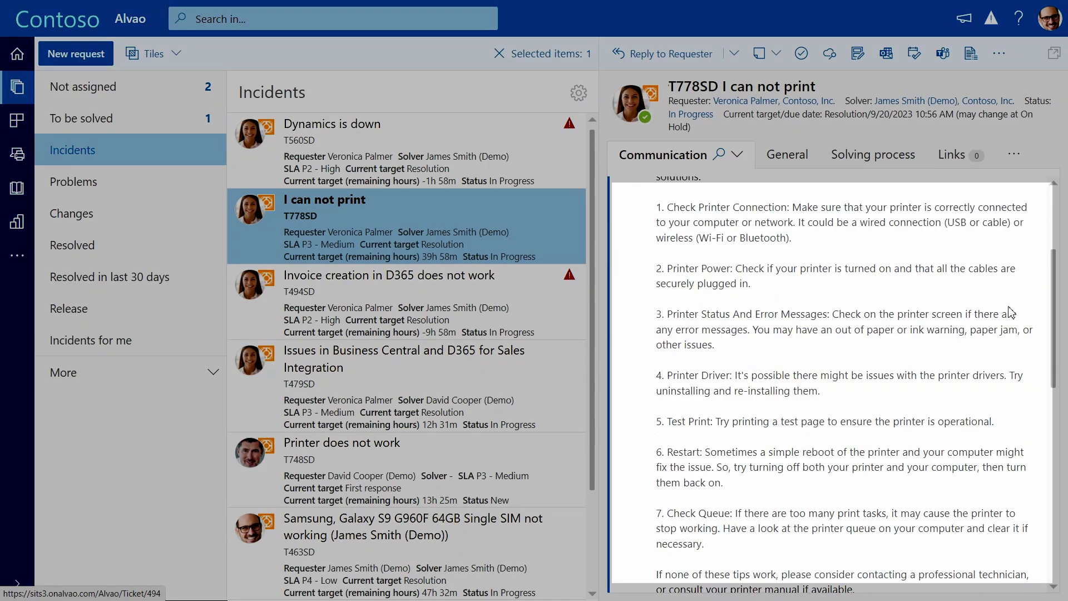
{"action": "scroll", "coordinate": [1011, 308], "scroll_direction": "down", "scroll_amount": 2}
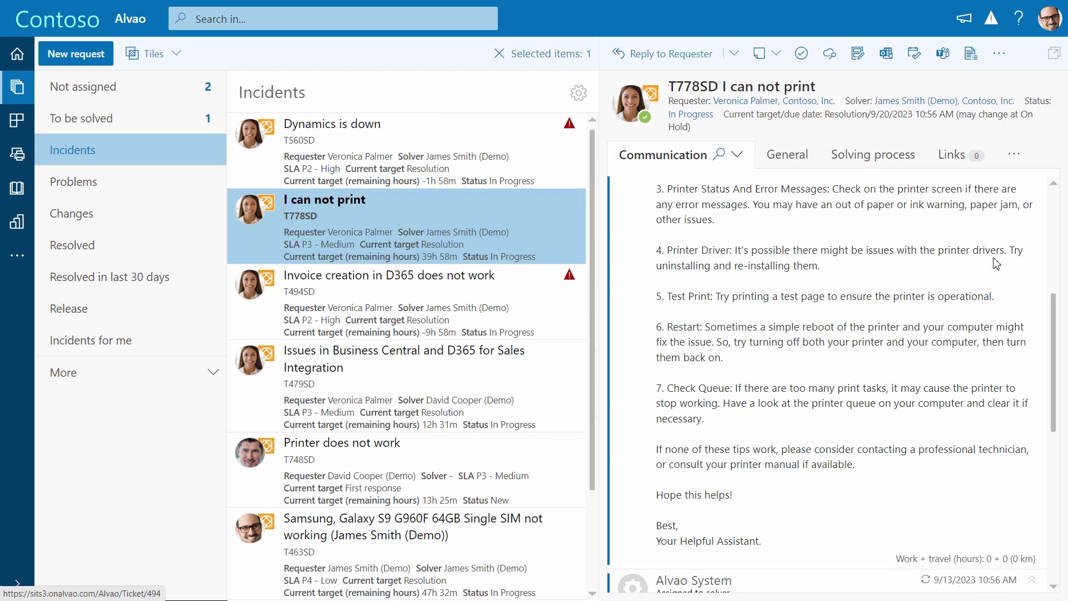
{"action": "left_click", "coordinate": [1014, 154]}
- Attach the HP, LaserJet Pro M477fnw printer to incident T778SD and maximize the detail view
{"action": "left_click", "coordinate": [999, 179]}
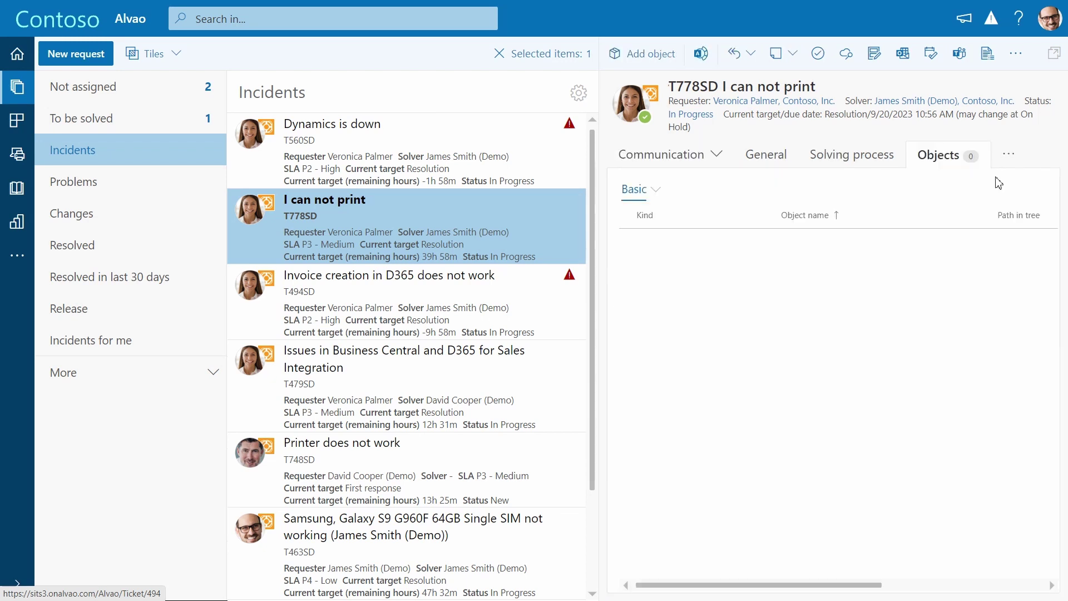
{"action": "left_click", "coordinate": [649, 54]}
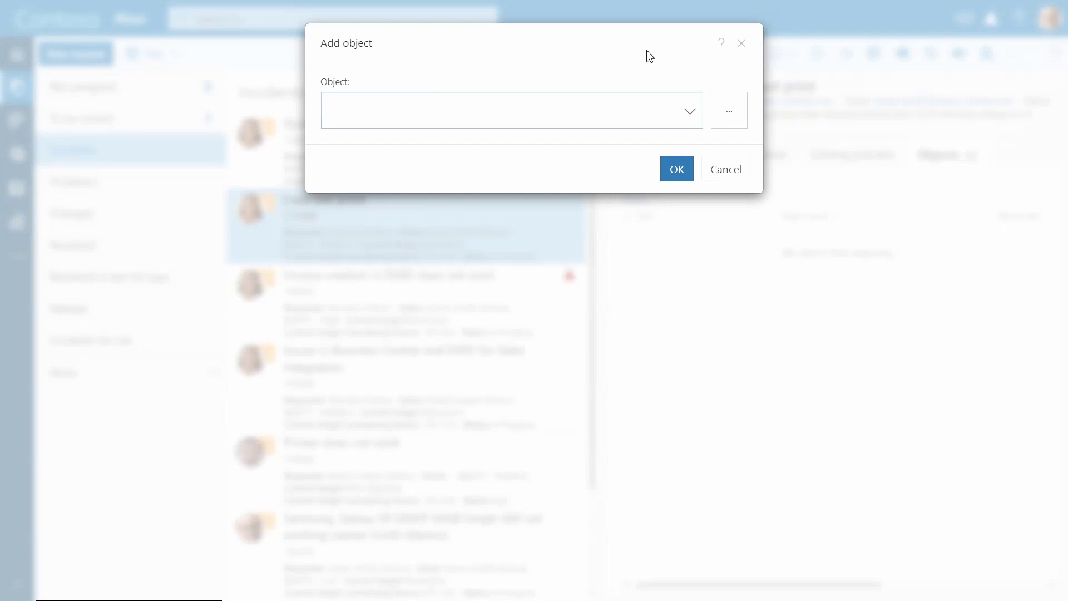
{"action": "left_click", "coordinate": [729, 110]}
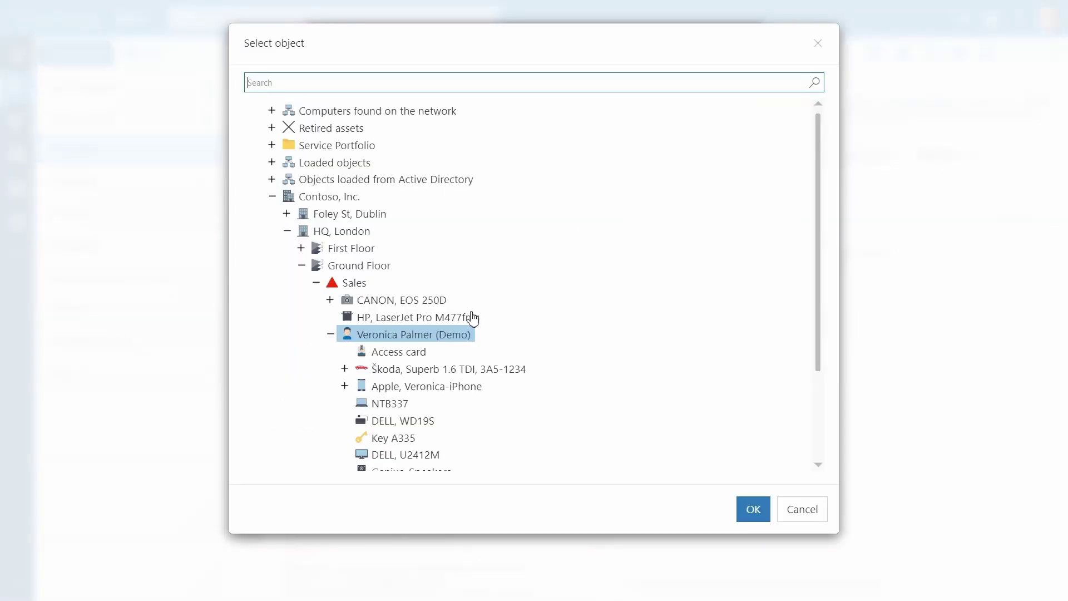
{"action": "left_click", "coordinate": [466, 317]}
{"action": "left_click", "coordinate": [760, 511]}
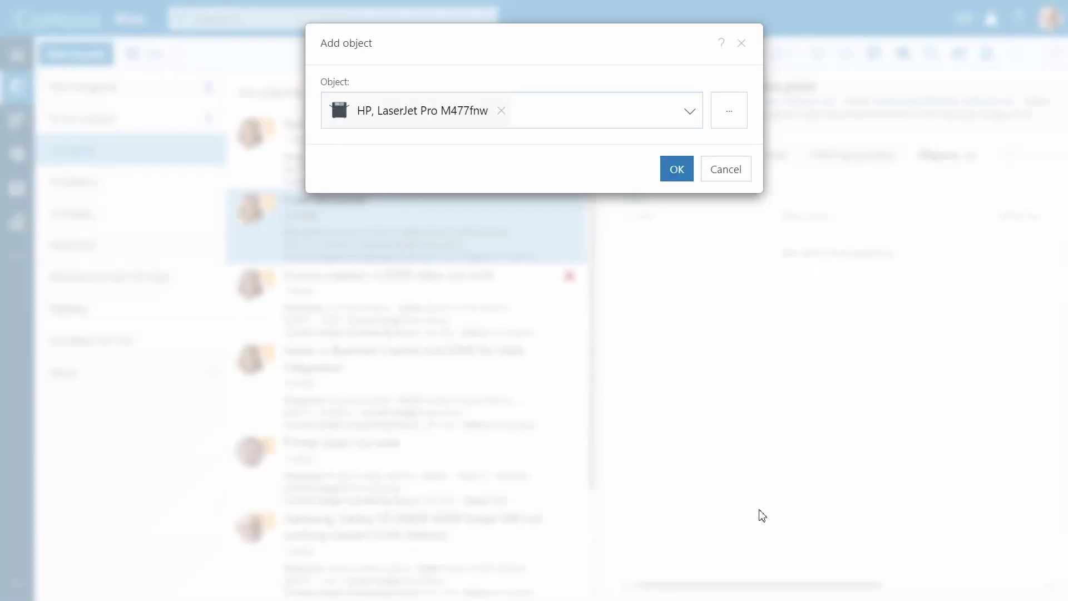
{"action": "left_click", "coordinate": [679, 170]}
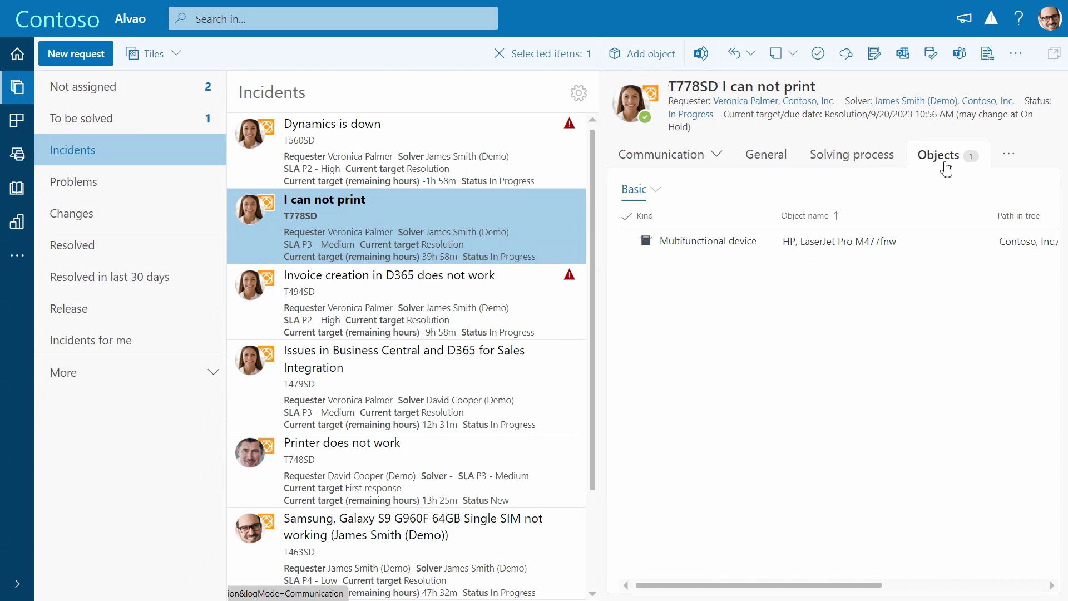
{"action": "left_click", "coordinate": [1053, 59]}
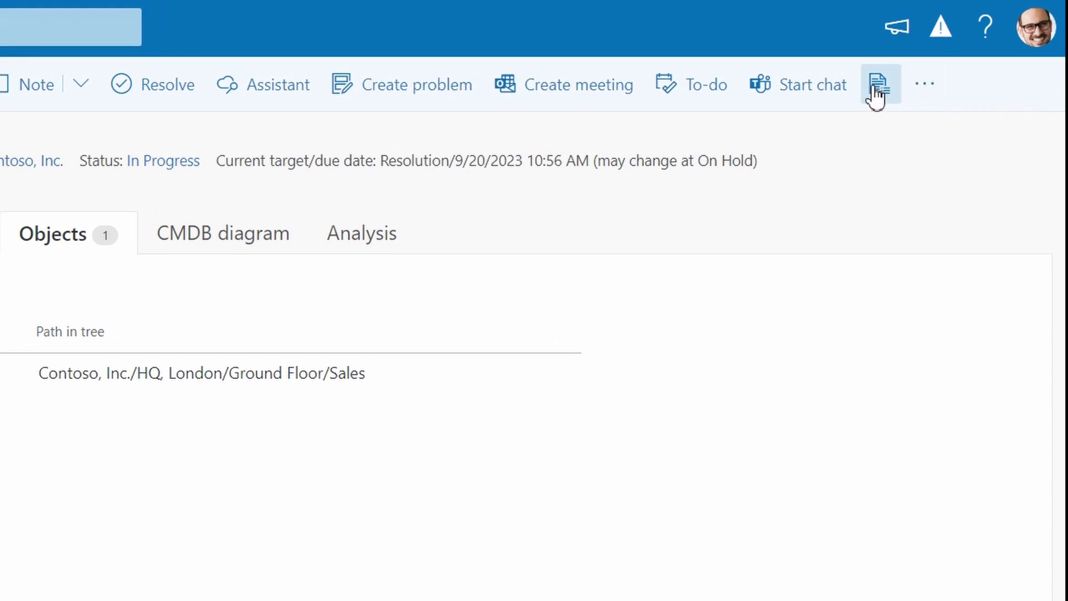
- Ask the requester in a Teams chat whether the printer screen shows an error message, and check the to-do list
{"action": "left_click", "coordinate": [846, 101]}
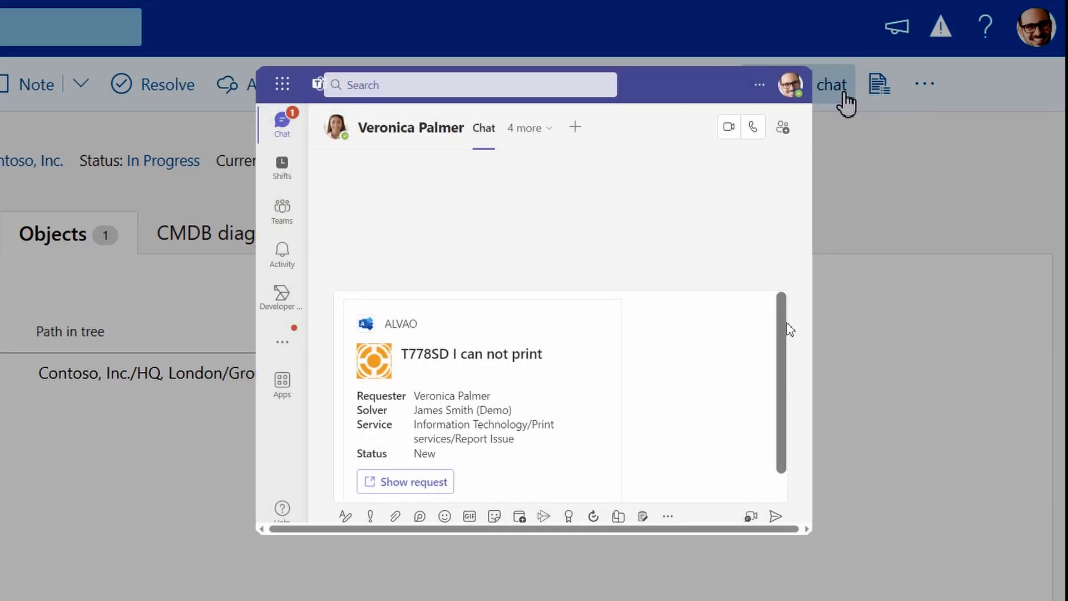
{"action": "left_click", "coordinate": [582, 489]}
{"action": "type", "text": "Hi Veronica, is there any error message on the printer screen?"}
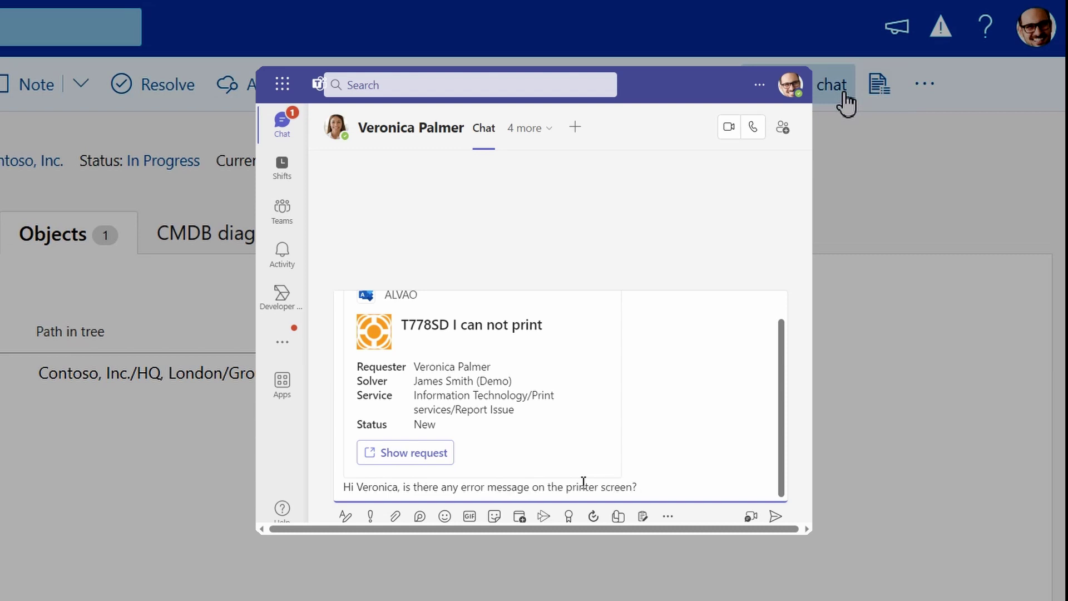
{"action": "key", "text": "Return"}
{"action": "left_click", "coordinate": [847, 103]}
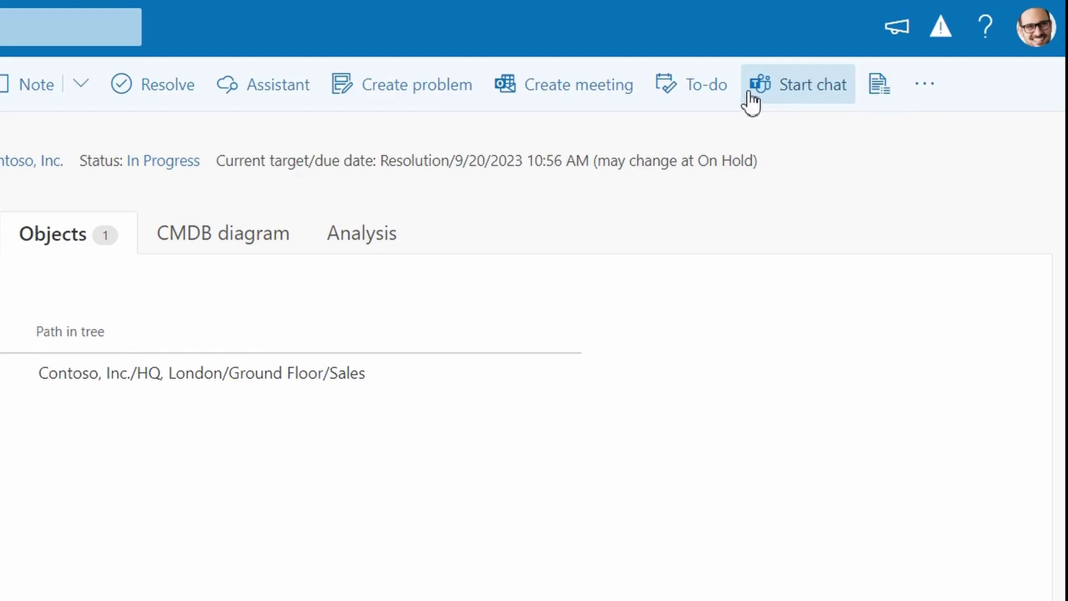
{"action": "left_click", "coordinate": [714, 100]}
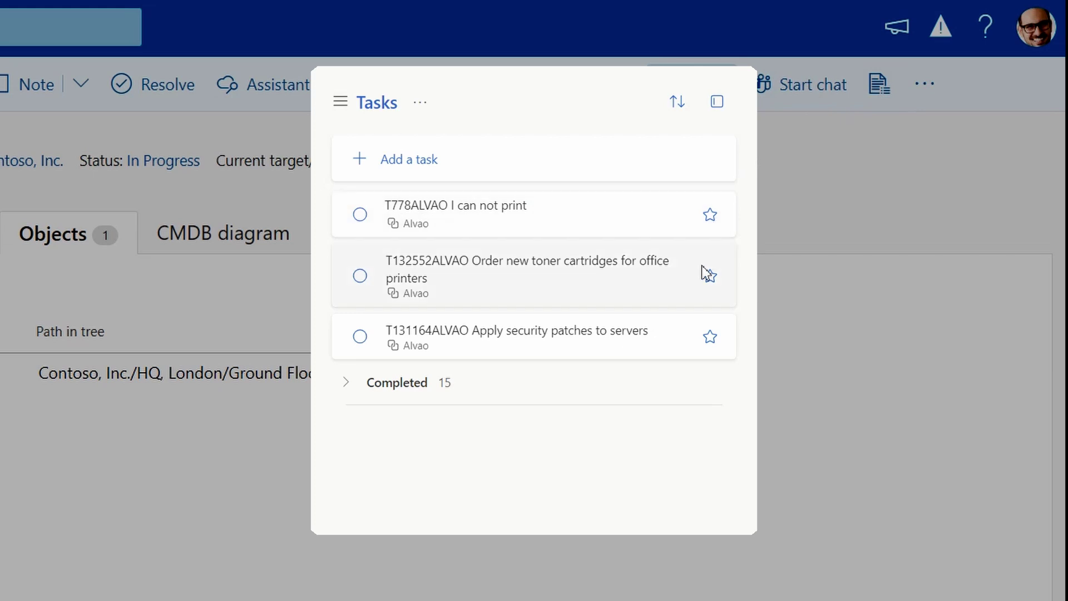
{"action": "left_click", "coordinate": [713, 101]}
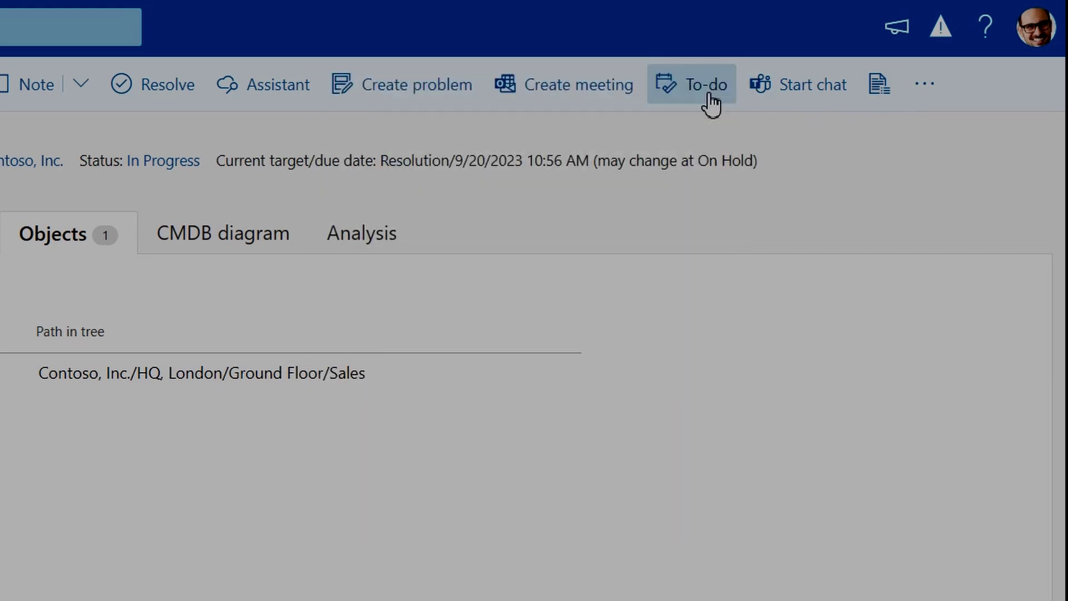
- Send the requester a meeting invitation for 2023-09-14, 11:00–11:30 describing a quick call about the issue
{"action": "left_click", "coordinate": [630, 105]}
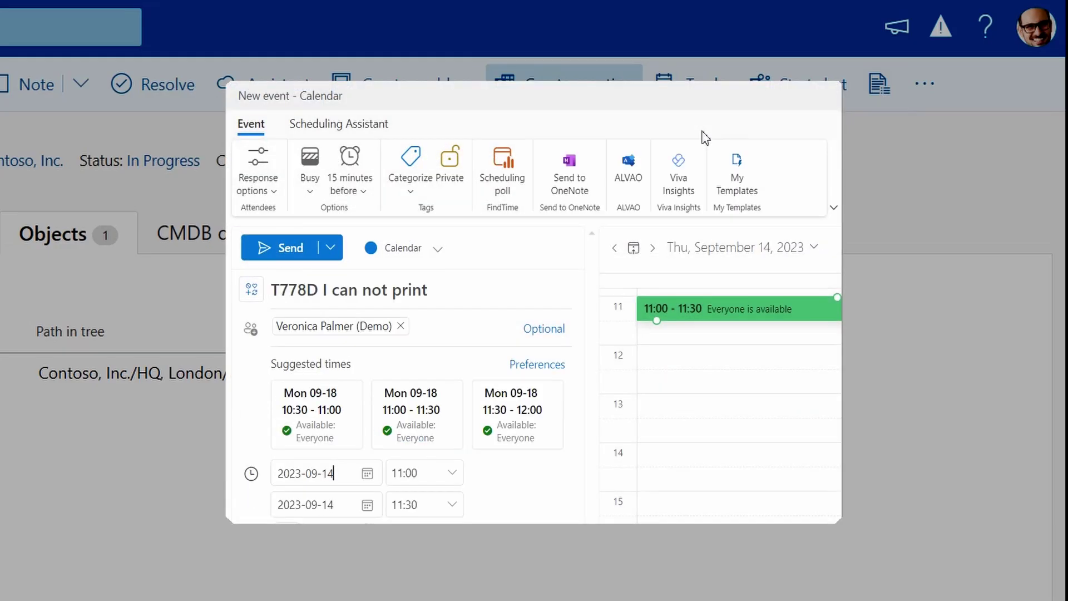
{"action": "scroll", "coordinate": [489, 470], "scroll_direction": "down", "scroll_amount": 4}
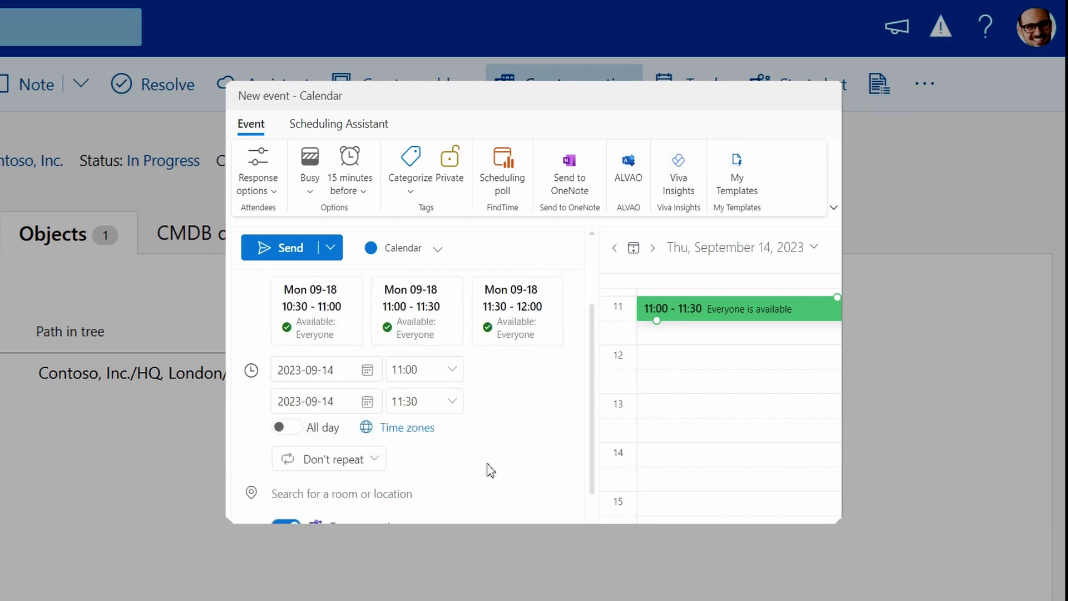
{"action": "left_click", "coordinate": [494, 475]}
{"action": "type", "text": "Just a quick call related to the issue."}
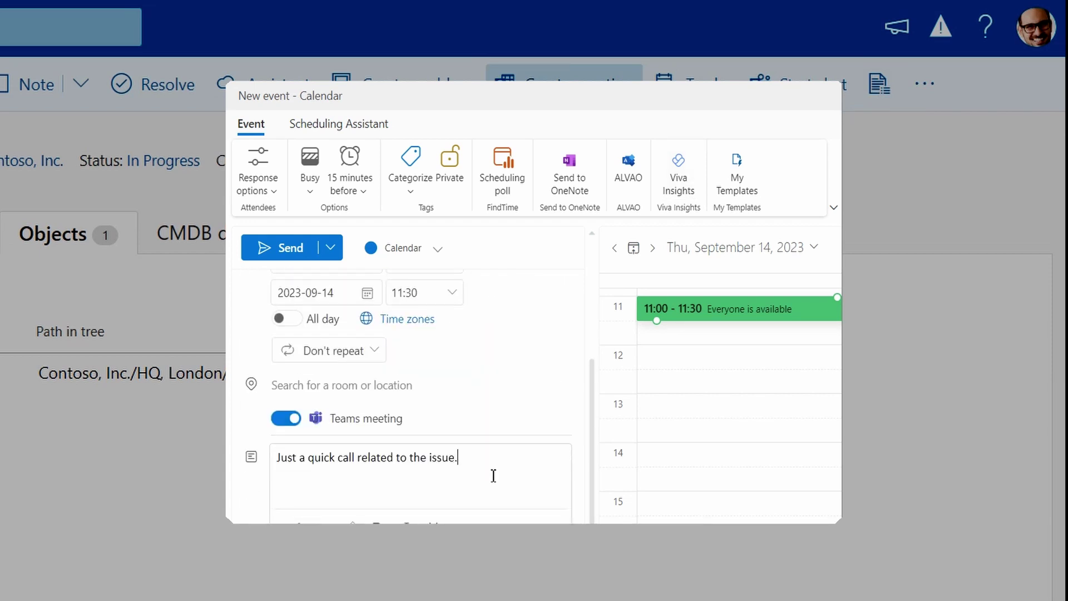
{"action": "left_click", "coordinate": [281, 255]}
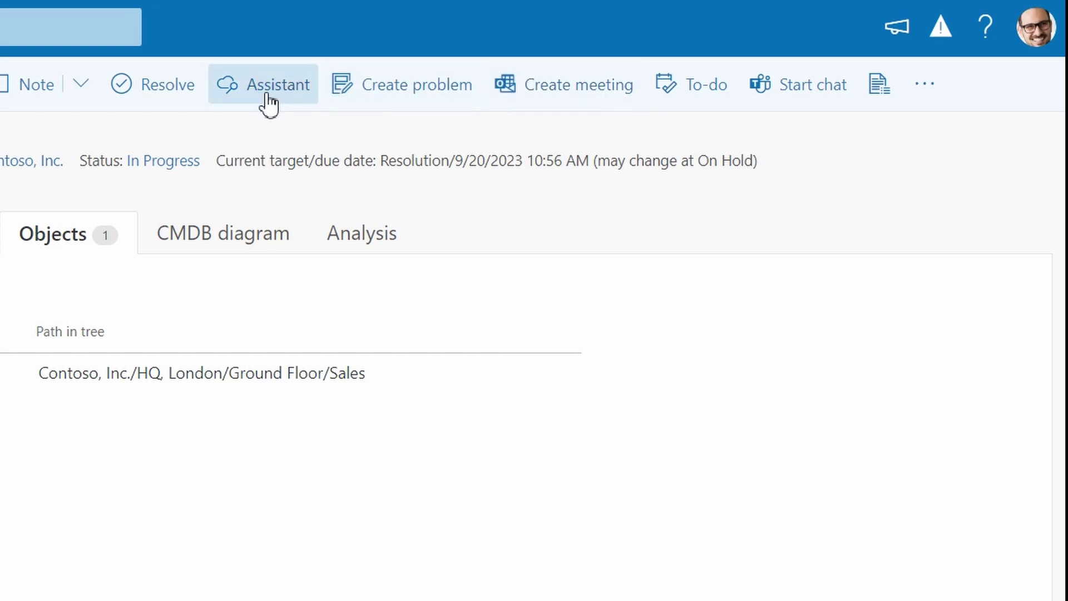
- Generate a Request assistance entry listing similar requests T759SD, T772SD, T763SD and T774SD
{"action": "left_click", "coordinate": [267, 96]}
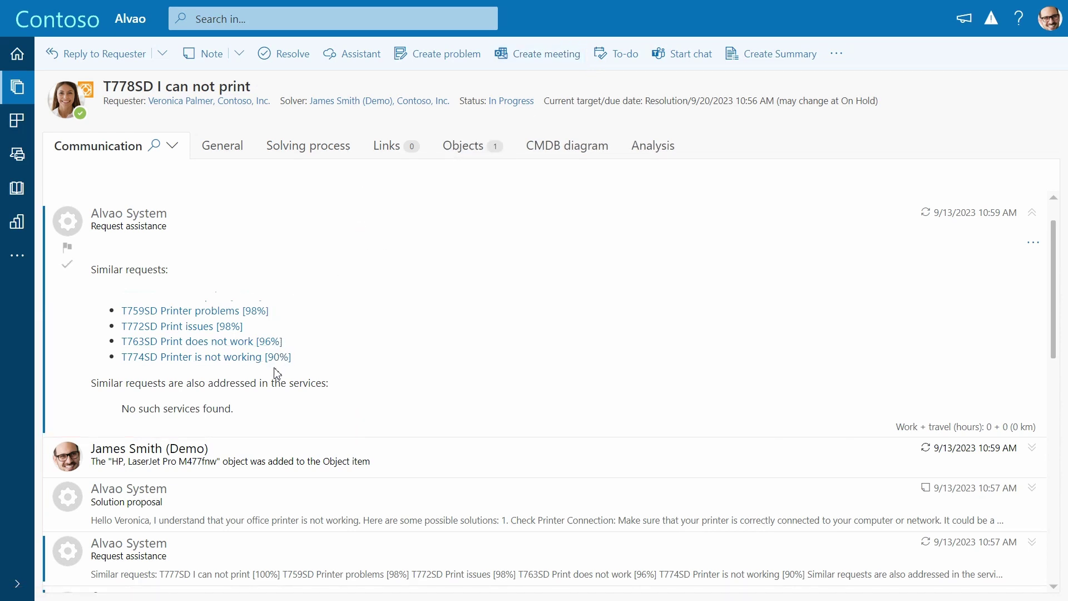
- Open the printer's CMDB diagram, expand Print services, and list the HP LaserJet 5000's related requests
{"action": "left_click", "coordinate": [566, 151]}
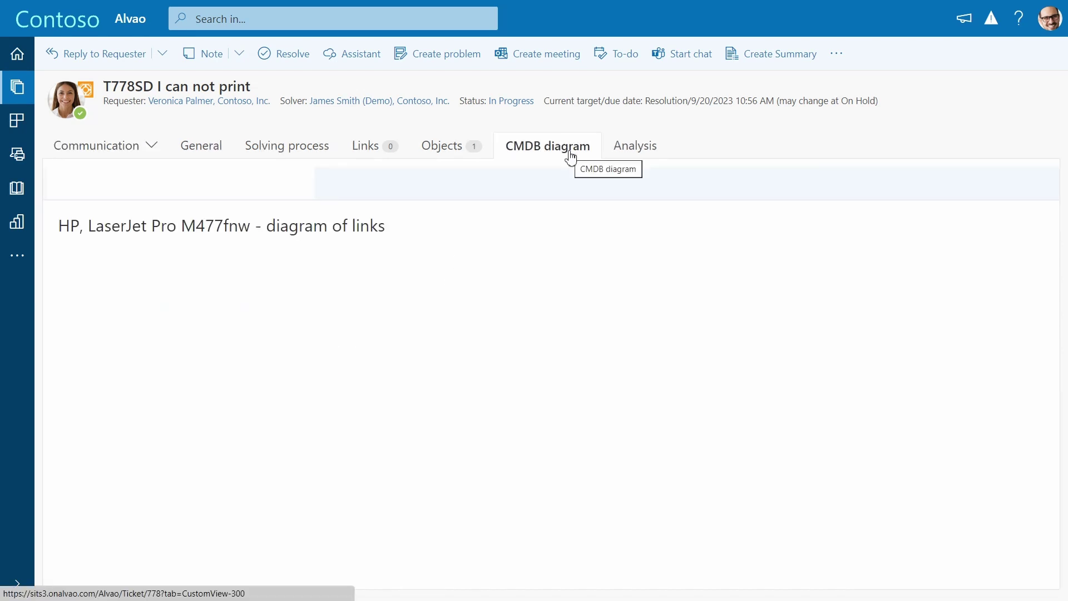
{"action": "left_click", "coordinate": [530, 301]}
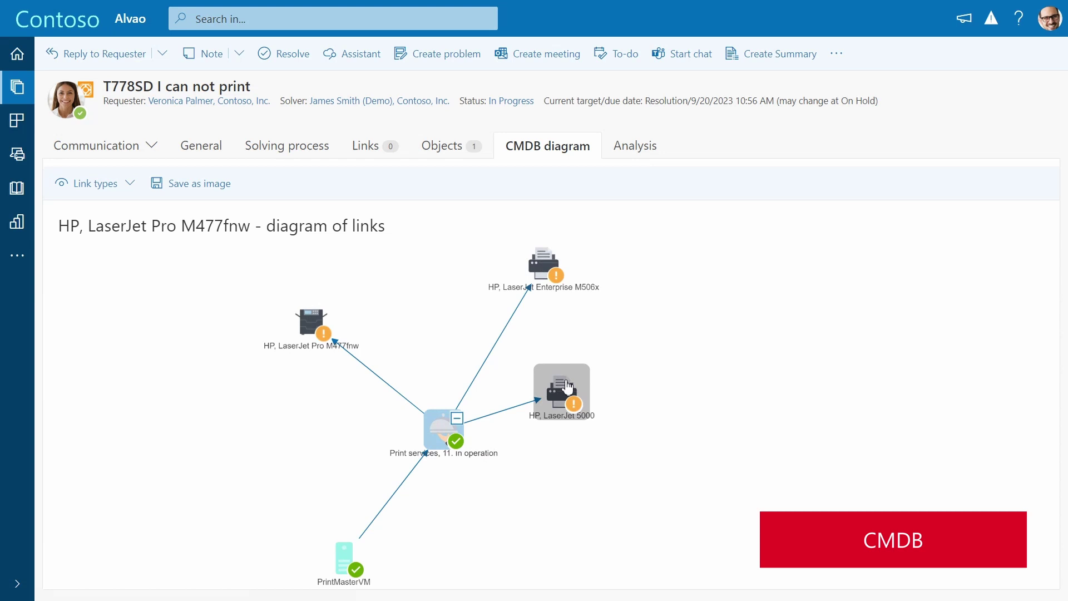
{"action": "left_click_drag", "start_coordinate": [310, 322], "coordinate": [397, 287]}
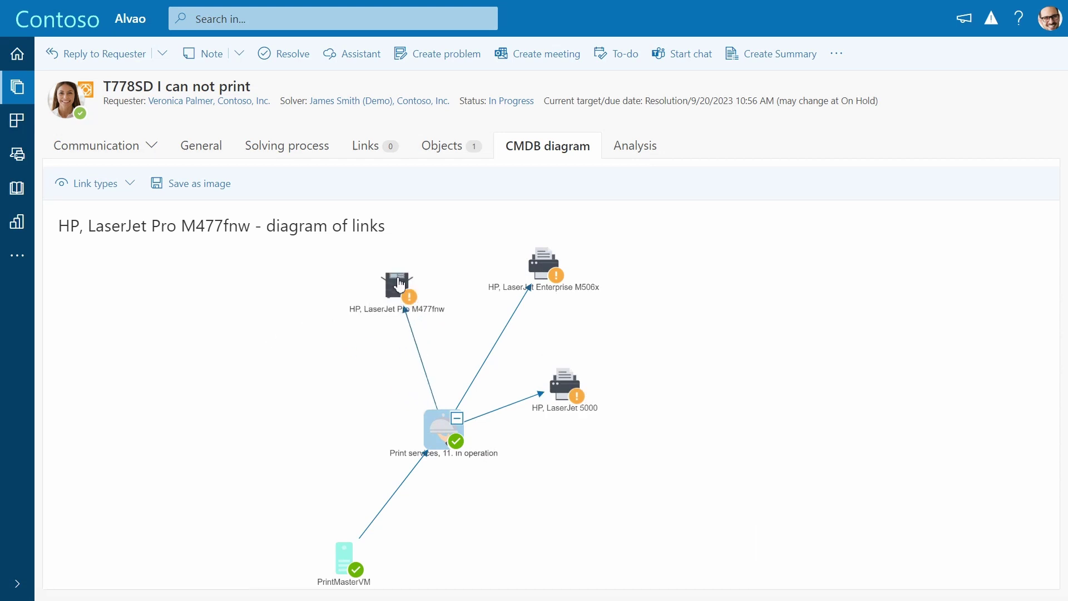
{"action": "left_click", "coordinate": [568, 385]}
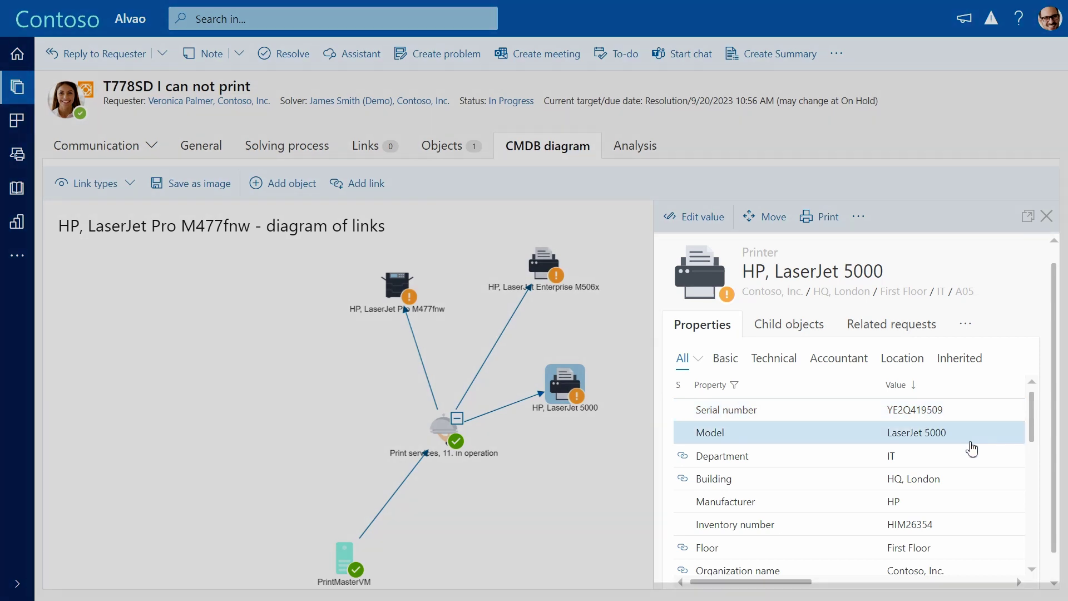
{"action": "scroll", "coordinate": [957, 501], "scroll_direction": "down", "scroll_amount": 3}
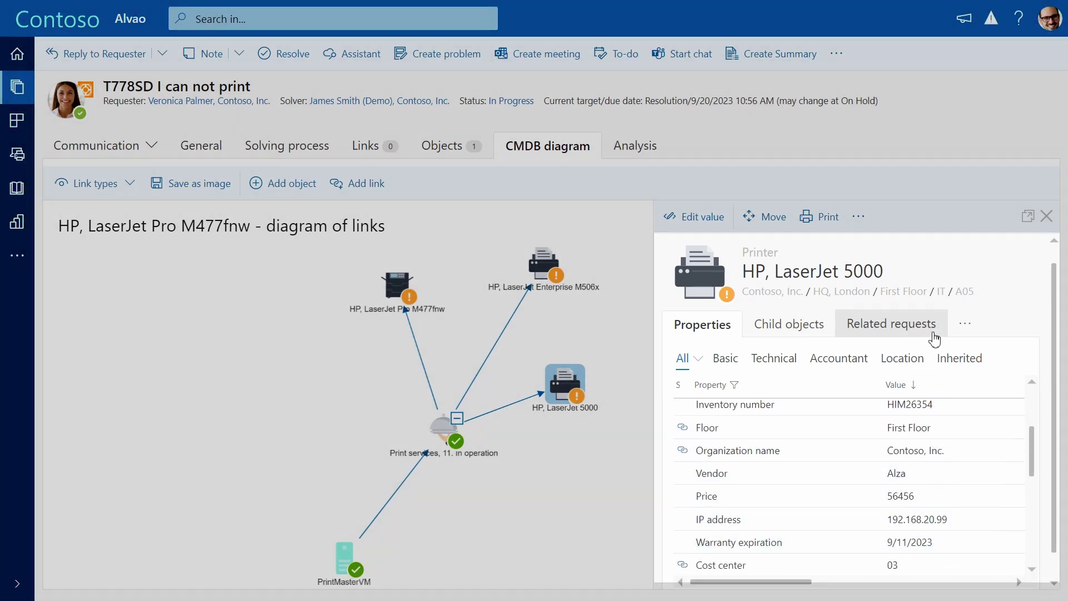
{"action": "left_click", "coordinate": [929, 329]}
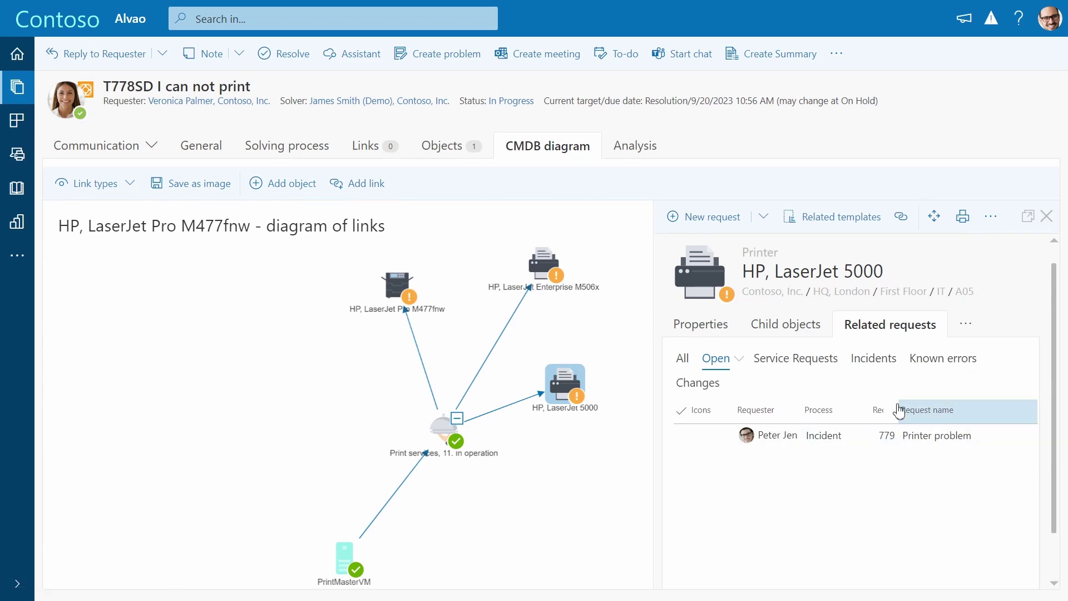
- Review related requests of the HP LaserJet Enterprise M506x and PrintMasterVM server, then switch to the ticket's links
{"action": "left_click", "coordinate": [545, 285]}
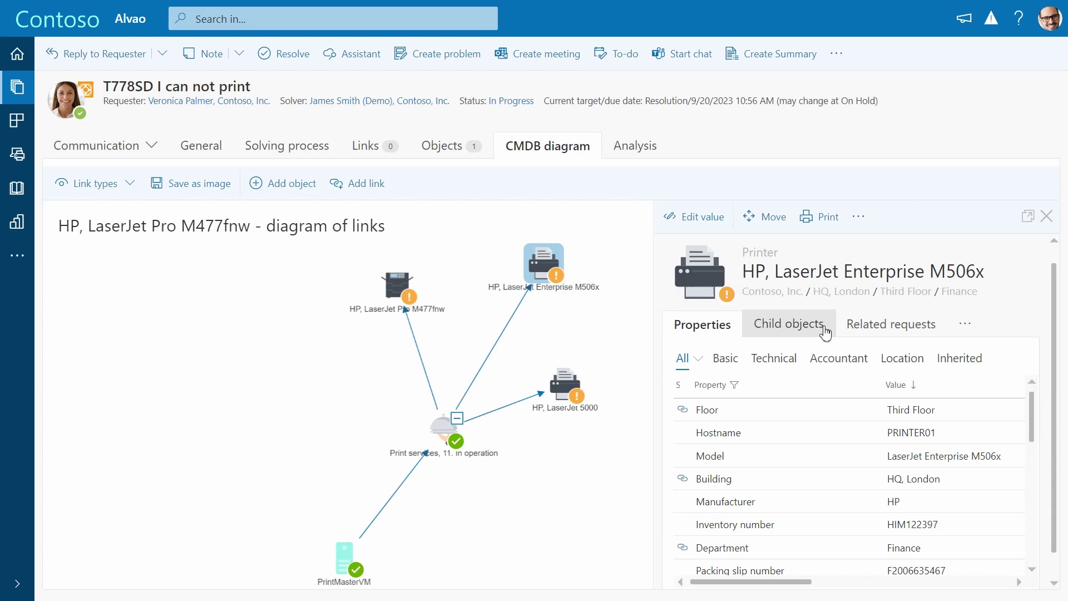
{"action": "left_click", "coordinate": [890, 325]}
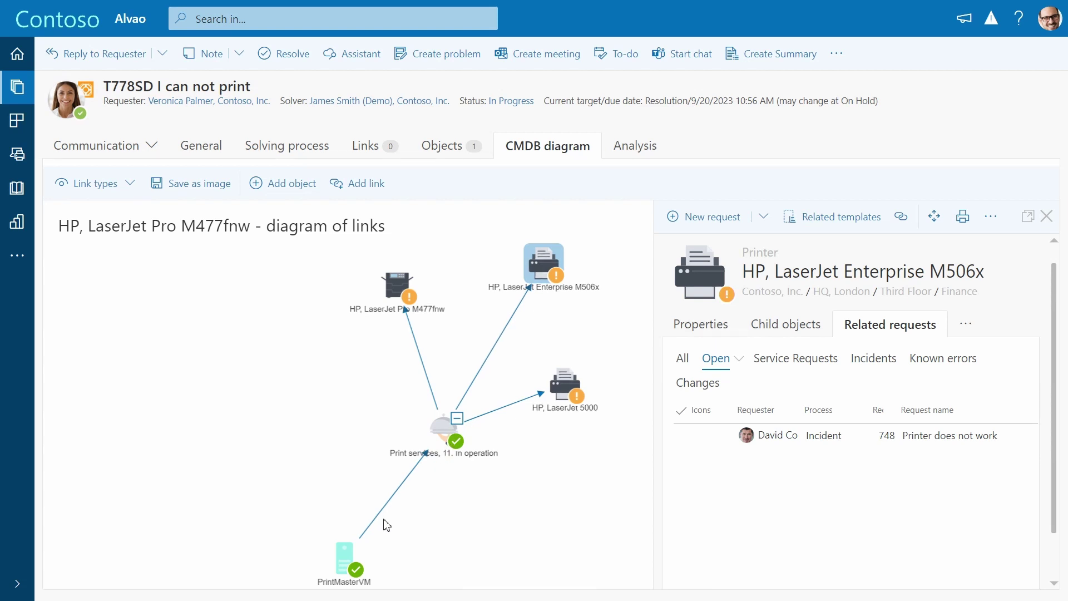
{"action": "left_click", "coordinate": [358, 555]}
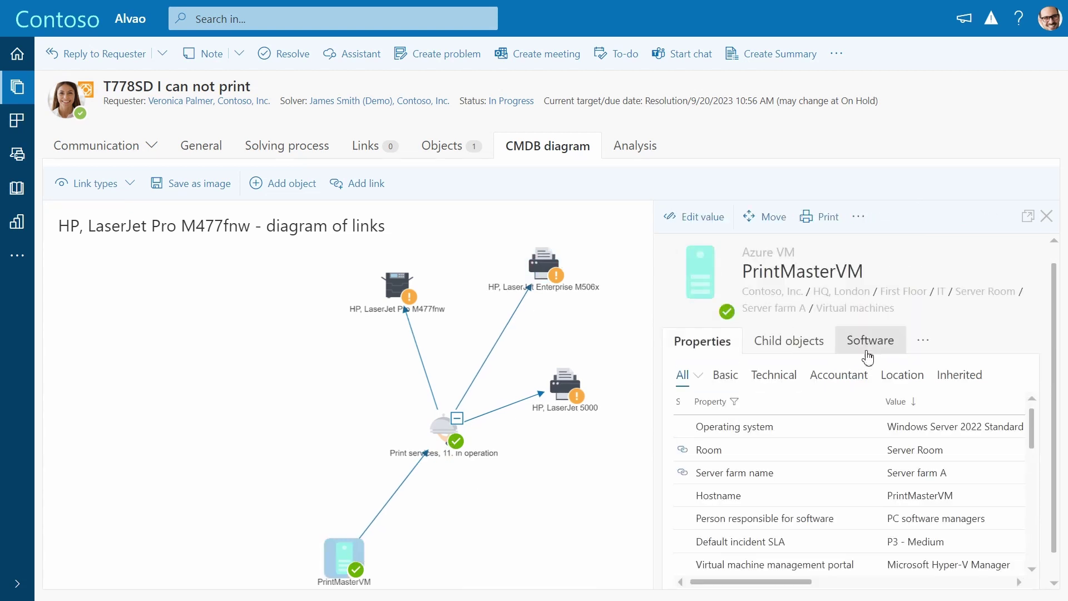
{"action": "left_click", "coordinate": [921, 346]}
{"action": "left_click", "coordinate": [940, 362]}
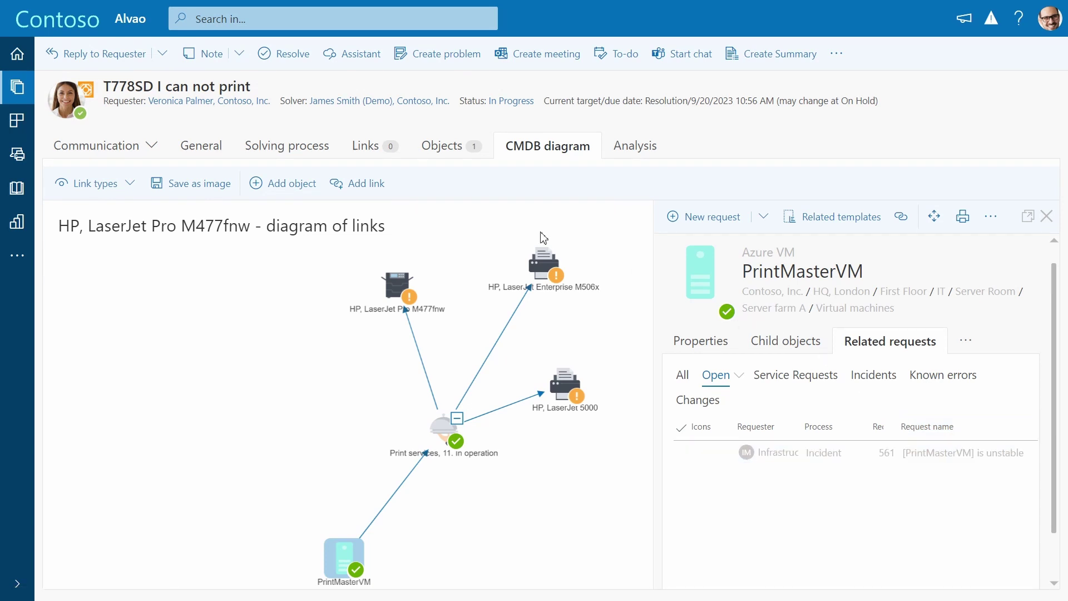
{"action": "left_click", "coordinate": [382, 156]}
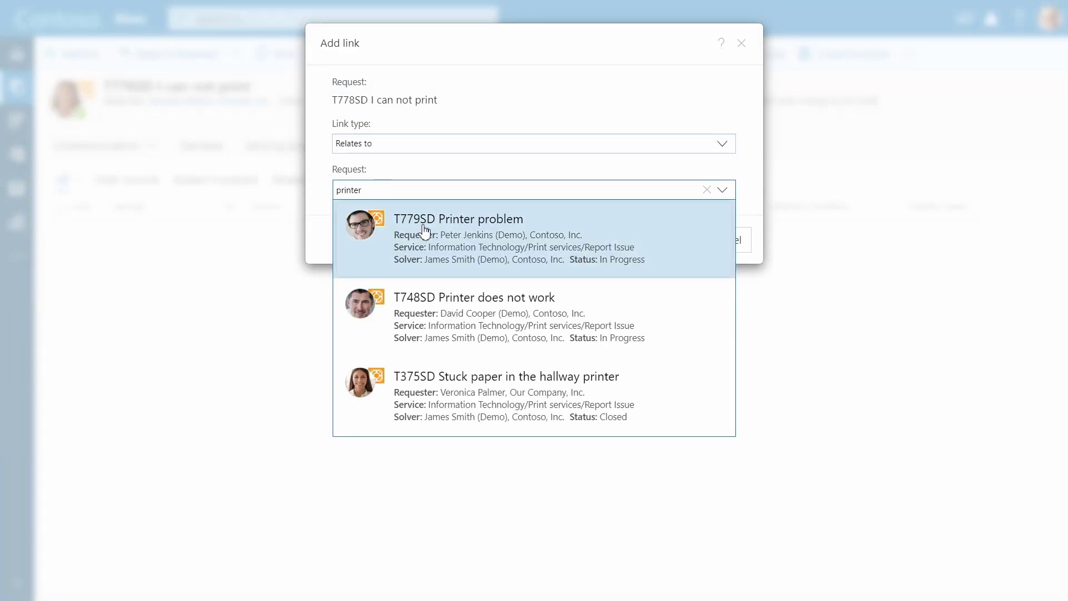
- Add Relates to links to T779SD Printer problem and T748SD Printer does not work, then expand Printer problem
{"action": "left_click", "coordinate": [425, 231]}
{"action": "left_click", "coordinate": [672, 240]}
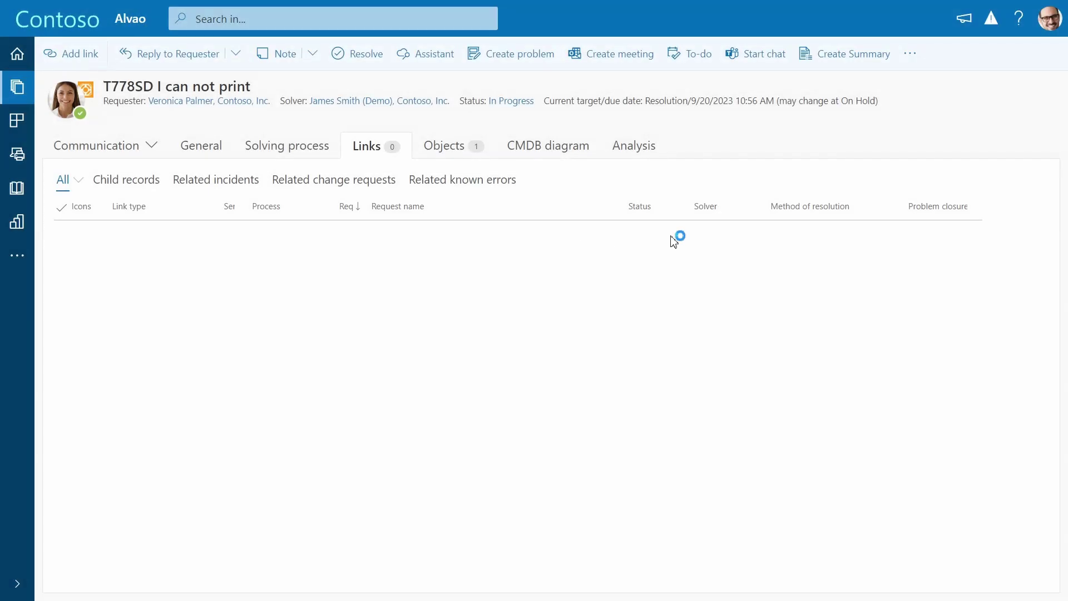
{"action": "left_click", "coordinate": [90, 54]}
{"action": "type", "text": "pri"}
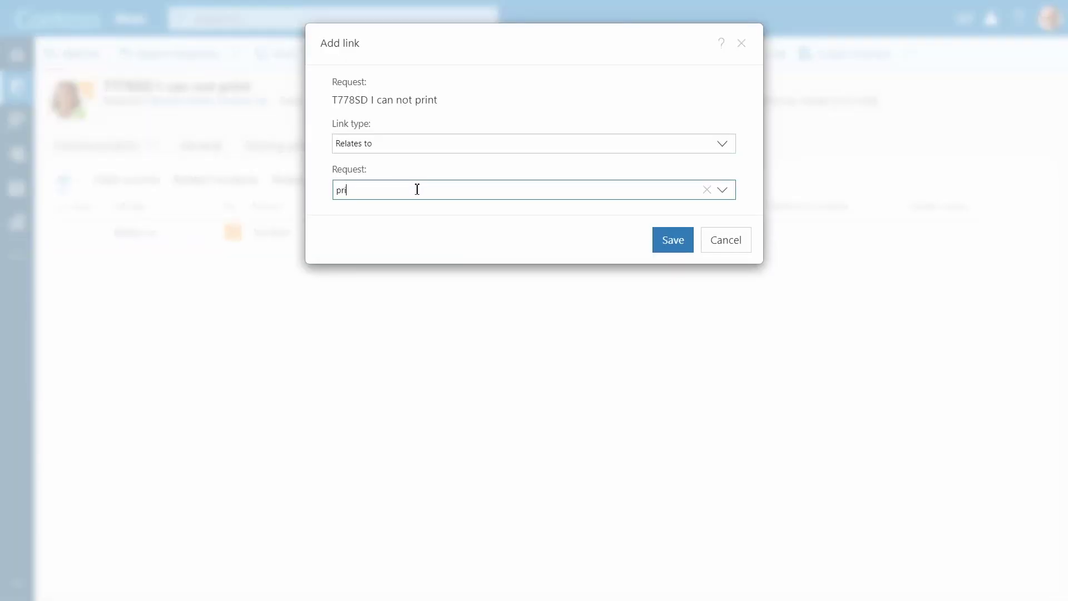
{"action": "type", "text": "nter"}
{"action": "left_click", "coordinate": [489, 320]}
{"action": "left_click", "coordinate": [674, 241]}
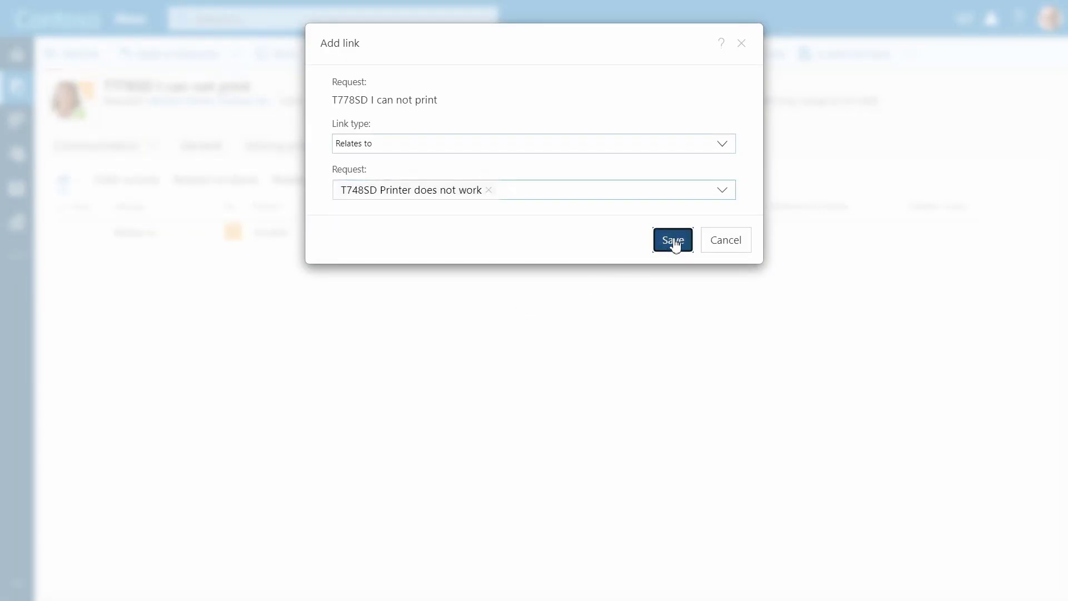
{"action": "left_click", "coordinate": [383, 234]}
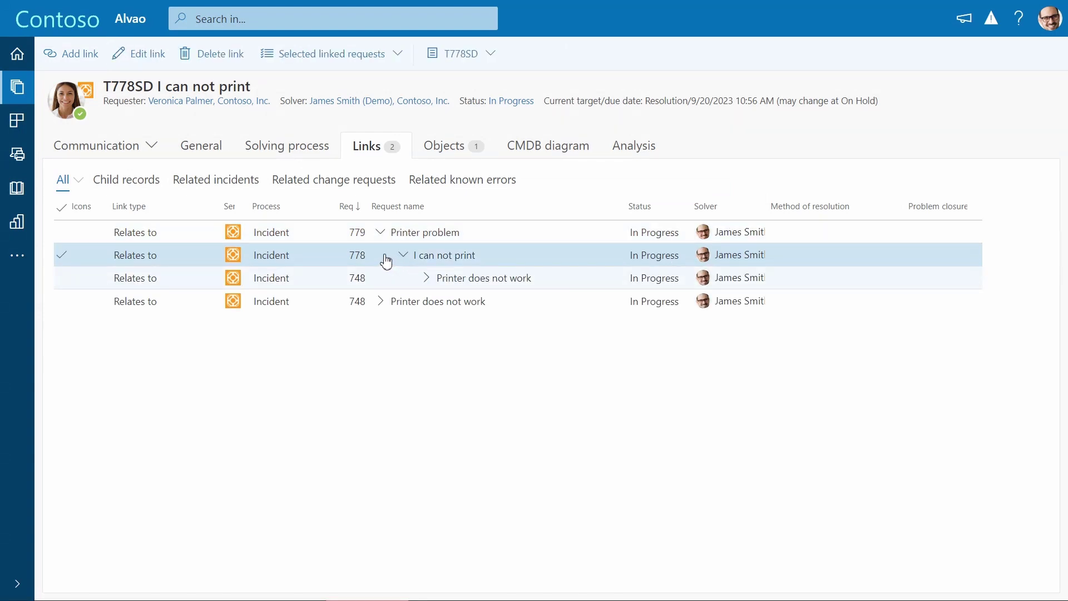
- Resolve all linked requests with the message 'The print server has been restarted and it should now work fine.'
{"action": "left_click", "coordinate": [66, 215]}
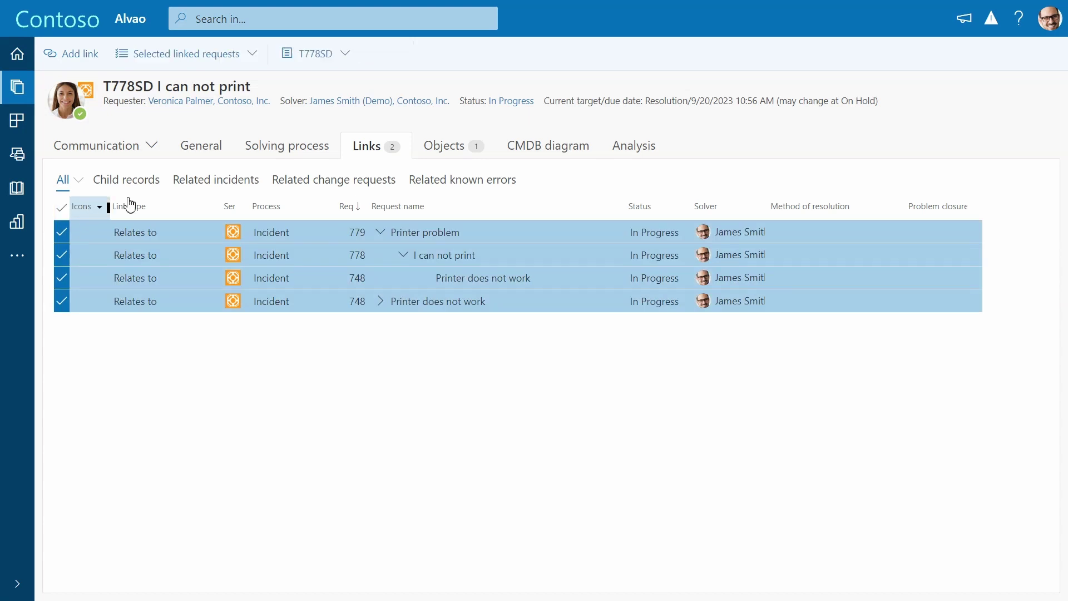
{"action": "left_click", "coordinate": [252, 54]}
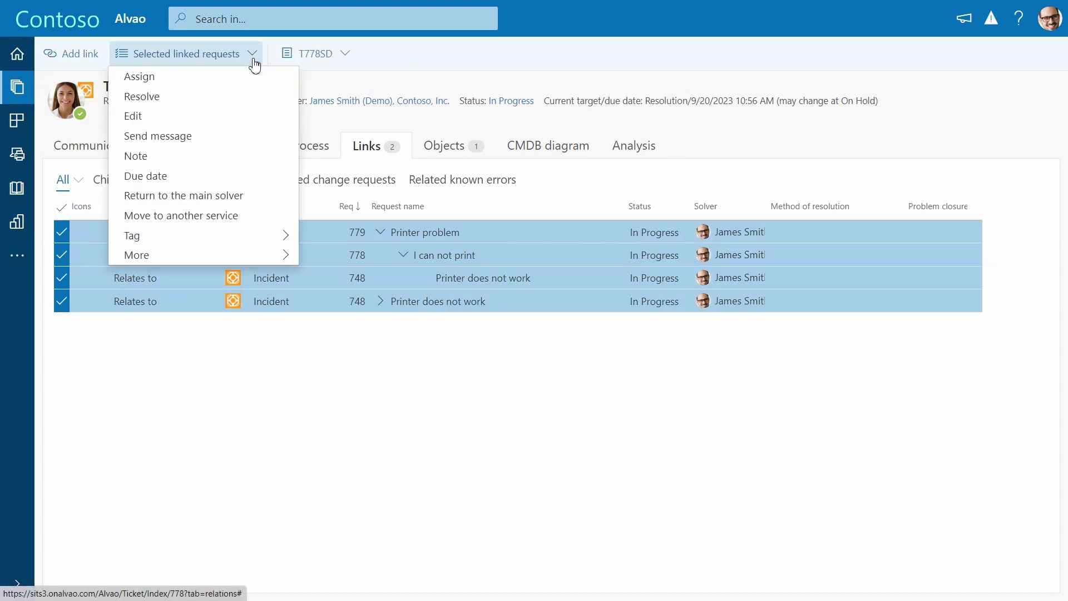
{"action": "left_click", "coordinate": [252, 97]}
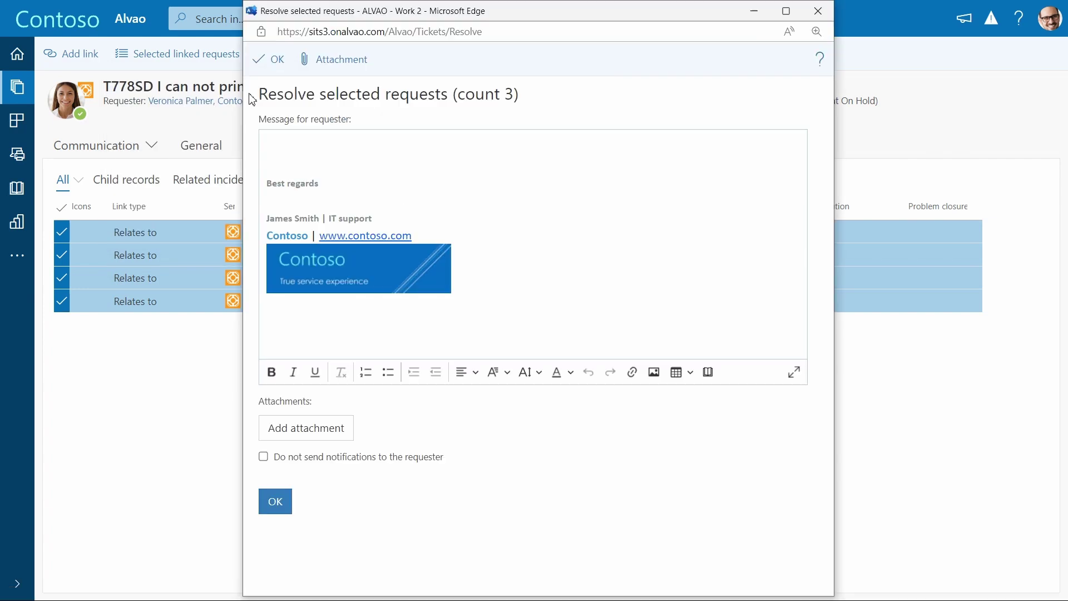
{"action": "left_click", "coordinate": [347, 143]}
{"action": "type", "text": "The print server has been restarted and it should now work fine."}
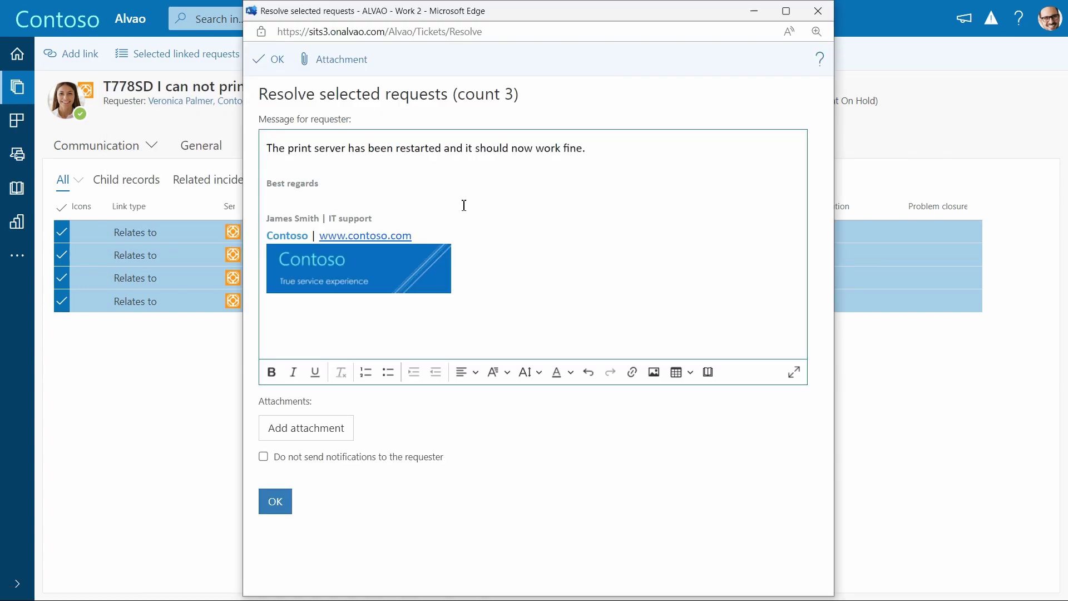
{"action": "left_click", "coordinate": [277, 502]}
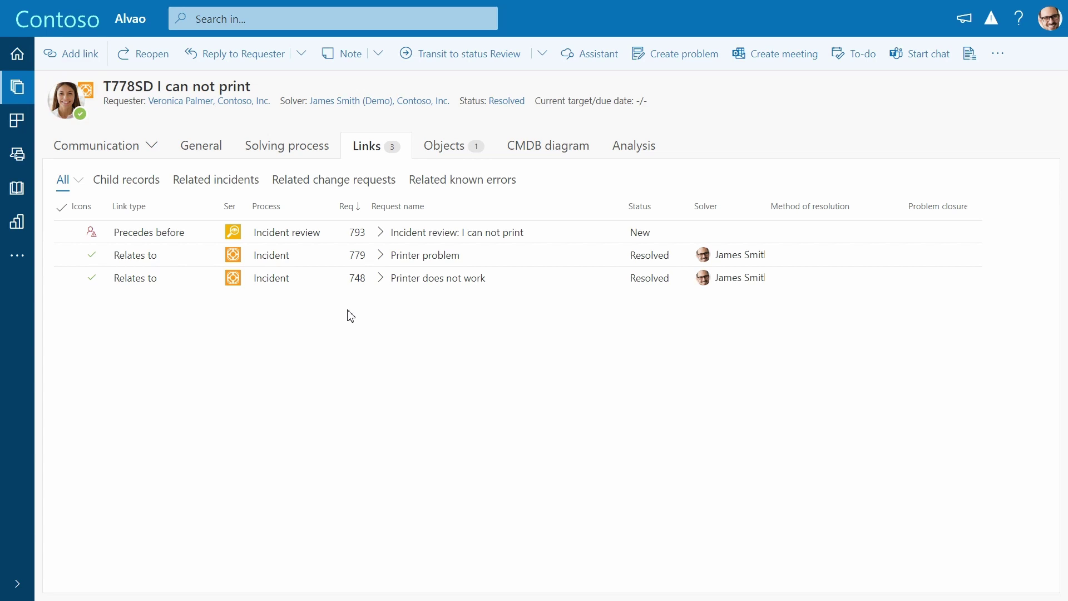
{"action": "left_click", "coordinate": [381, 255]}
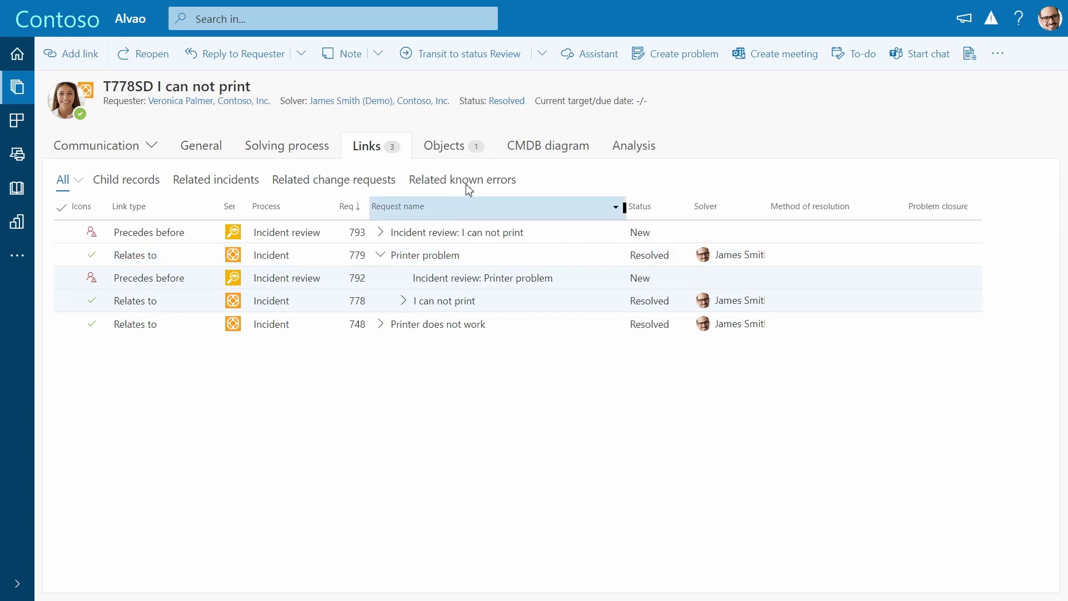
- Create a linked problem 'Stability problem with print services' describing repeated print-service outages on all stations
{"action": "left_click", "coordinate": [671, 56]}
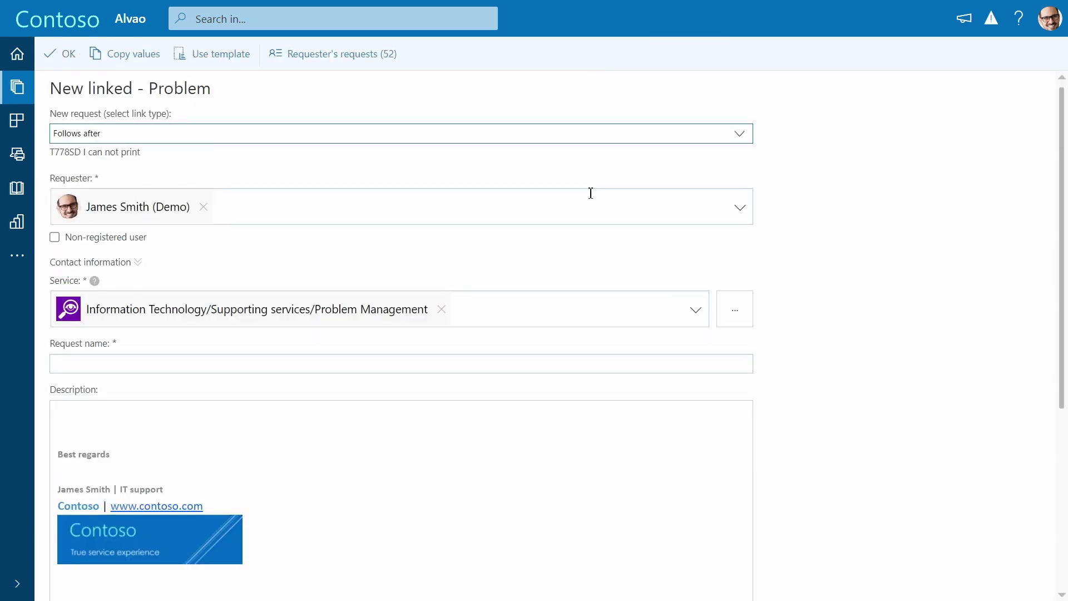
{"action": "type", "text": "Stability problem with print services"}
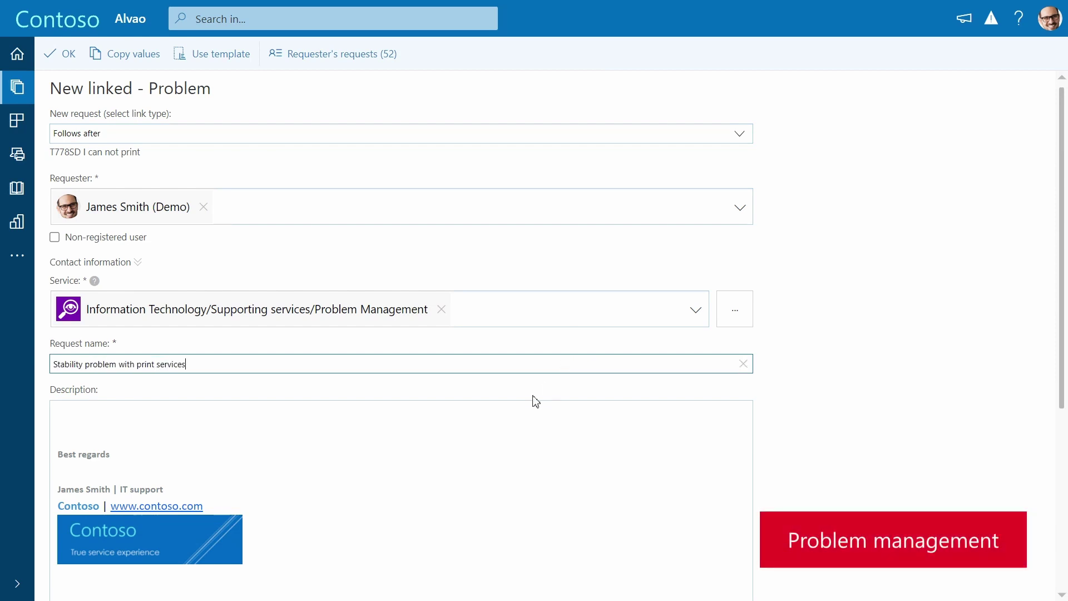
{"action": "left_click", "coordinate": [516, 413]}
{"action": "type", "text": "Repeated prob"}
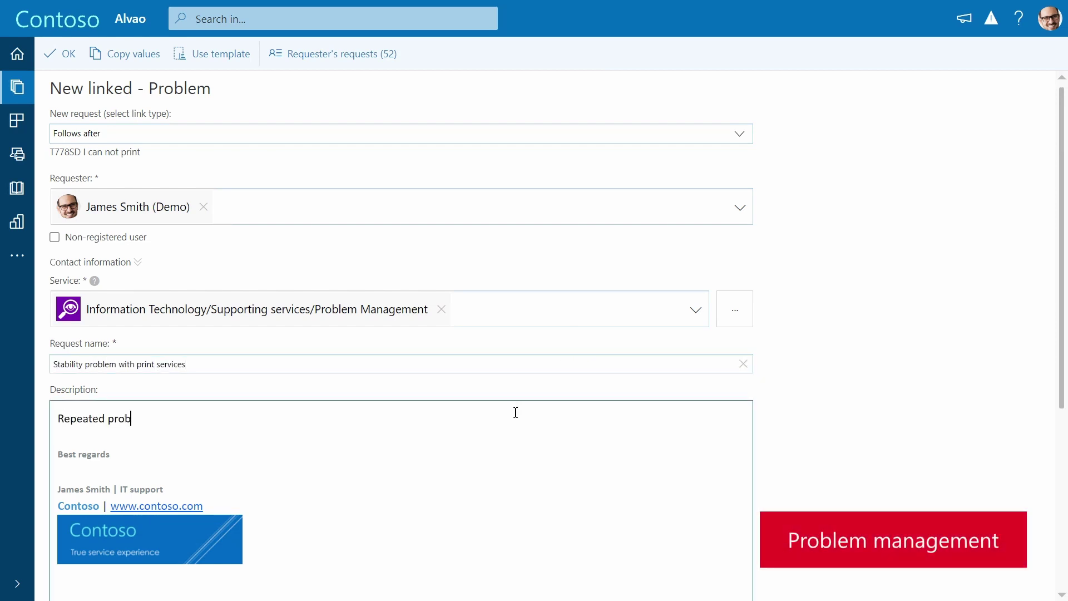
{"action": "type", "text": "lems with availability of print services on all stations."}
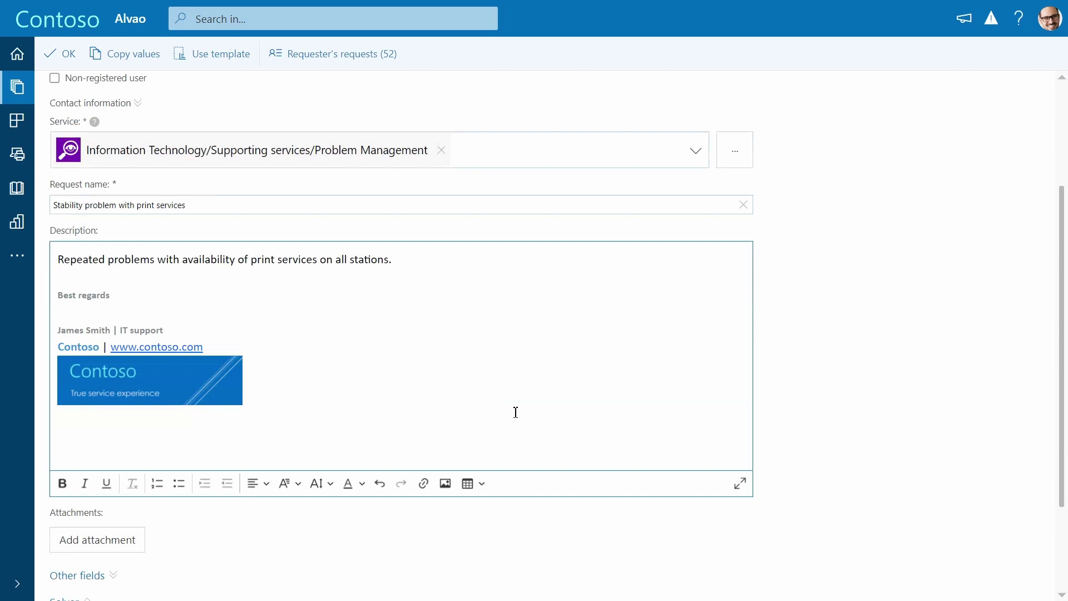
{"action": "scroll", "coordinate": [516, 412], "scroll_direction": "down", "scroll_amount": 2}
{"action": "left_click", "coordinate": [113, 449]}
{"action": "scroll", "coordinate": [117, 448], "scroll_direction": "down", "scroll_amount": 4}
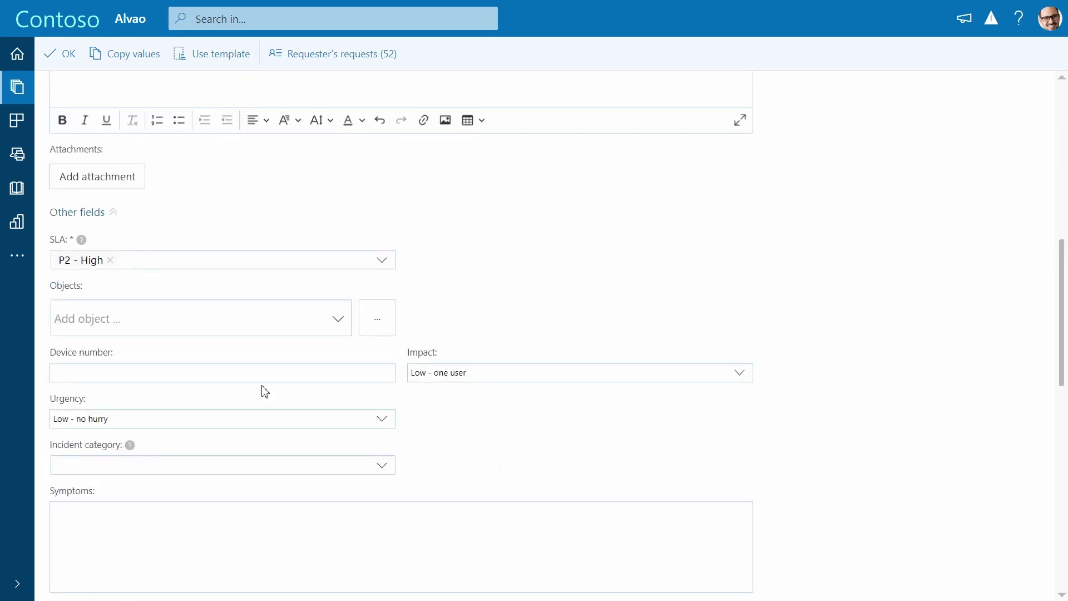
- Set impact to High - whole branch/company, urgency to High - urgent, and incident category Print
{"action": "left_click", "coordinate": [737, 375]}
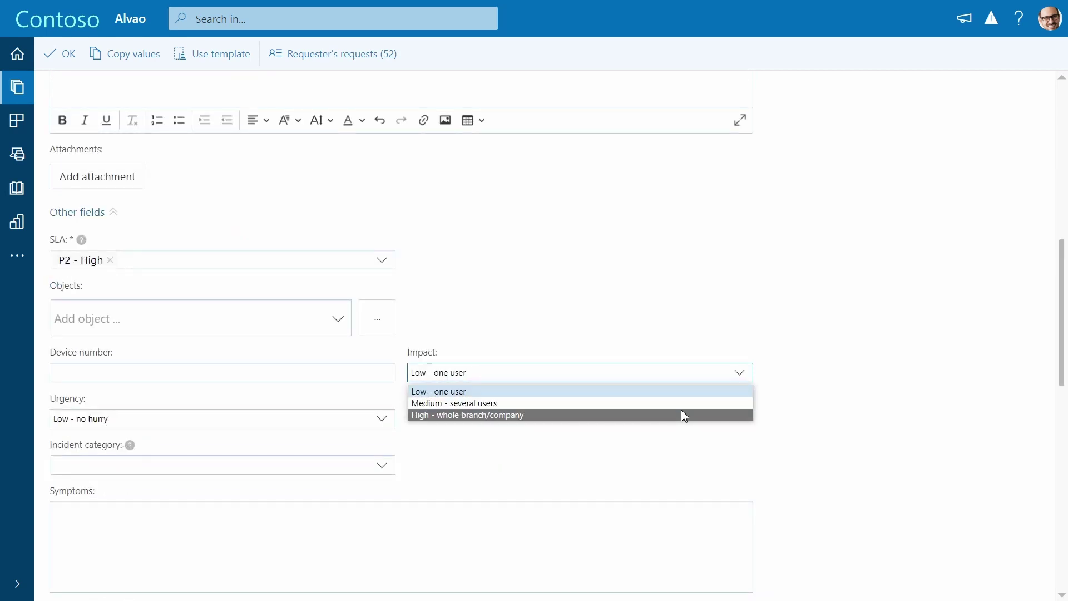
{"action": "left_click", "coordinate": [683, 414]}
{"action": "left_click", "coordinate": [389, 419]}
{"action": "left_click", "coordinate": [356, 461]}
{"action": "scroll", "coordinate": [443, 451], "scroll_direction": "down", "scroll_amount": 4}
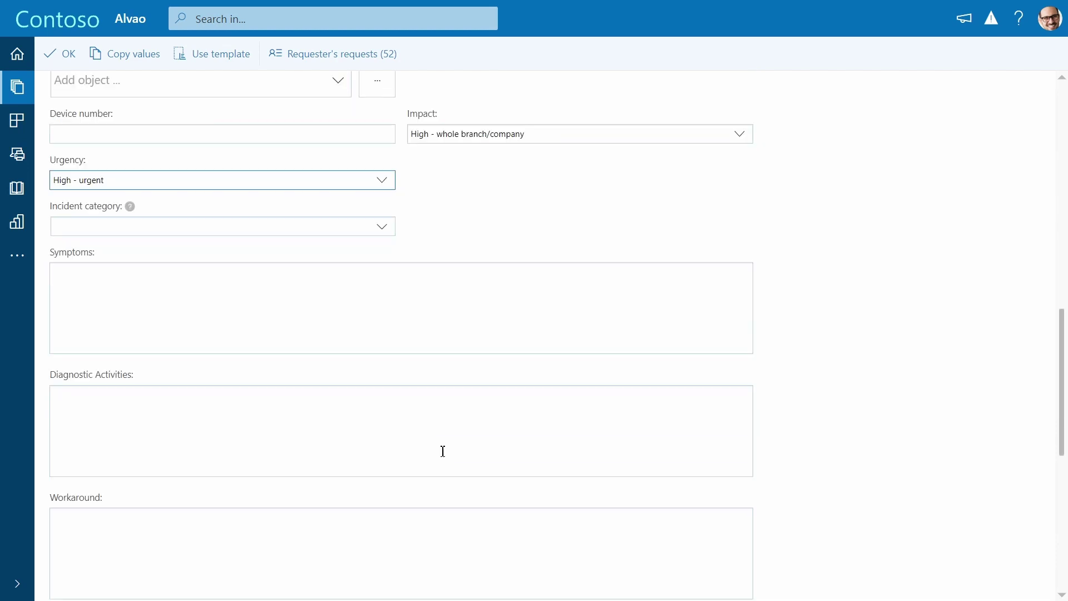
{"action": "left_click", "coordinate": [382, 228]}
{"action": "scroll", "coordinate": [351, 356], "scroll_direction": "down", "scroll_amount": 5}
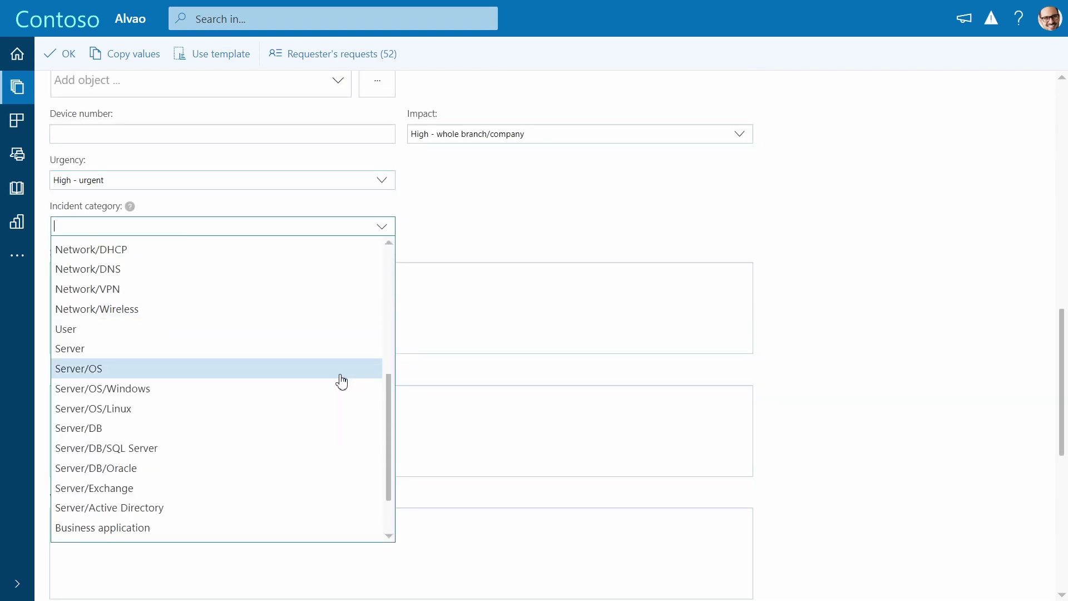
{"action": "scroll", "coordinate": [340, 390], "scroll_direction": "down", "scroll_amount": 2}
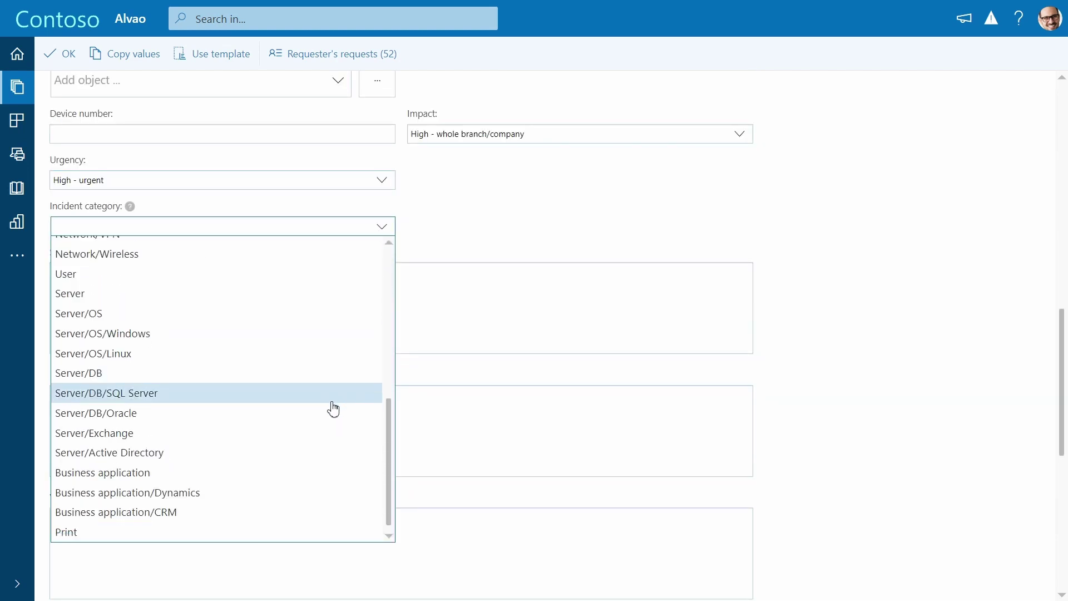
{"action": "left_click", "coordinate": [245, 532]}
- Fill symptoms, CMDB diagnostics and workaround 'Restart the server.', choose Full permanent fix, and save the problem
{"action": "left_click", "coordinate": [313, 330]}
{"action": "type", "text": "User can not print "}
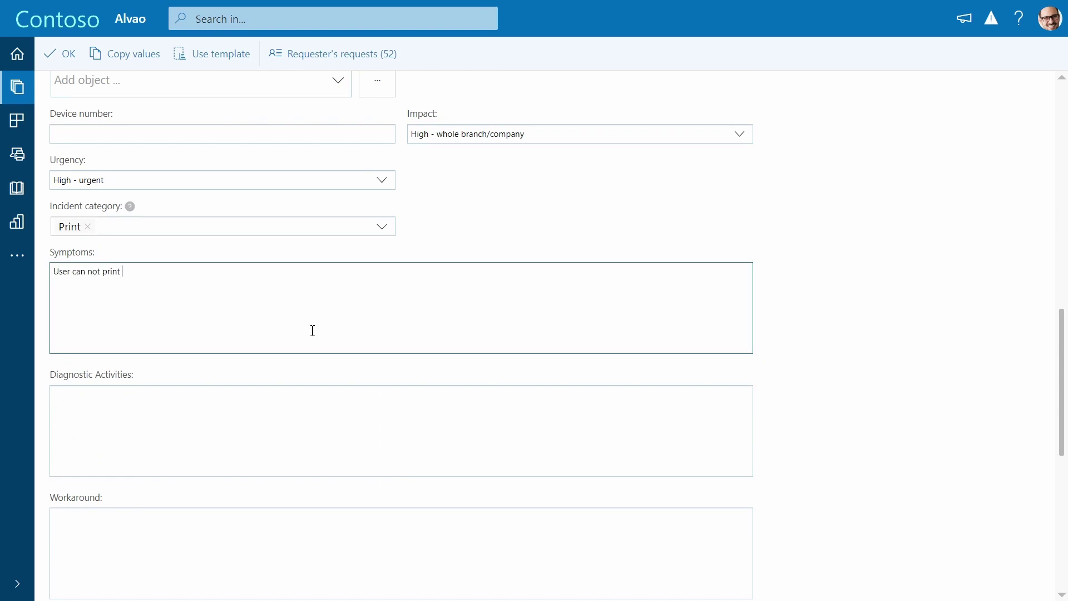
{"action": "type", "text": "and the print services are completly unavailable."}
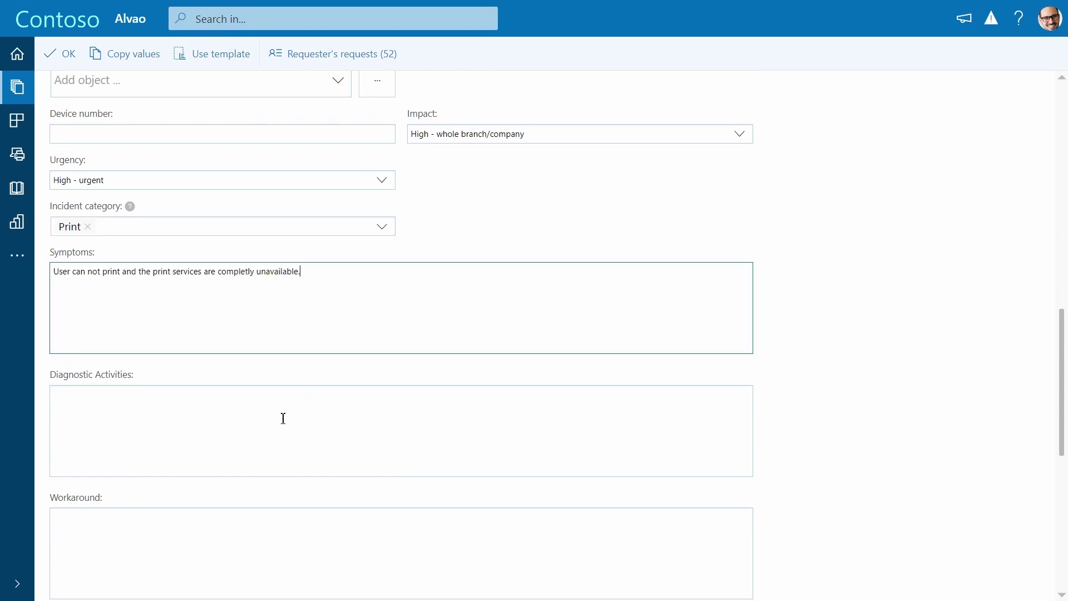
{"action": "left_click", "coordinate": [283, 419]}
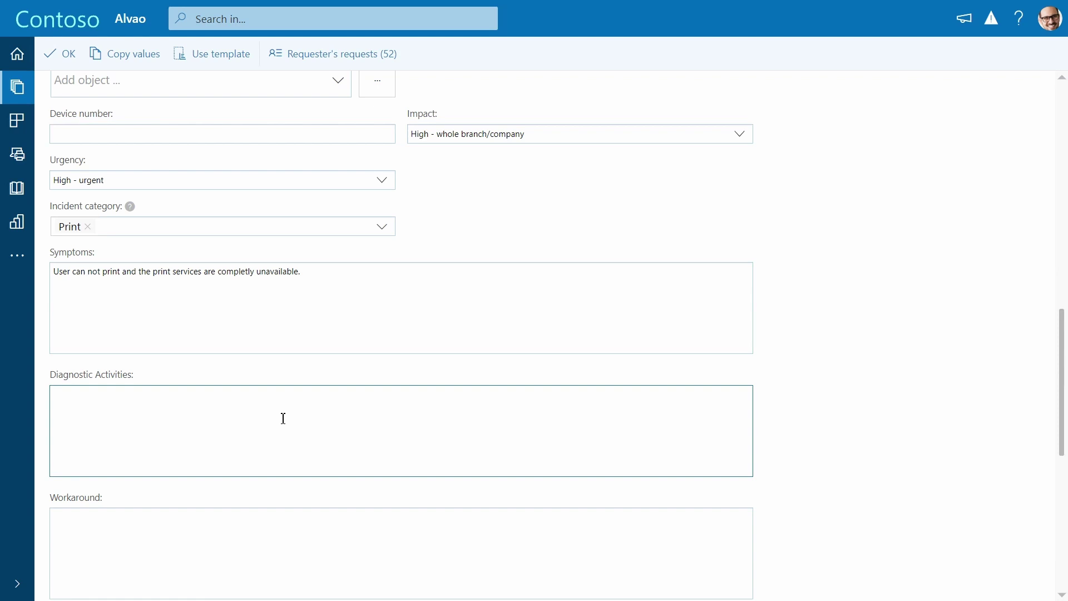
{"action": "type", "text": "Quick diagnostic in CMDB including incident histo"}
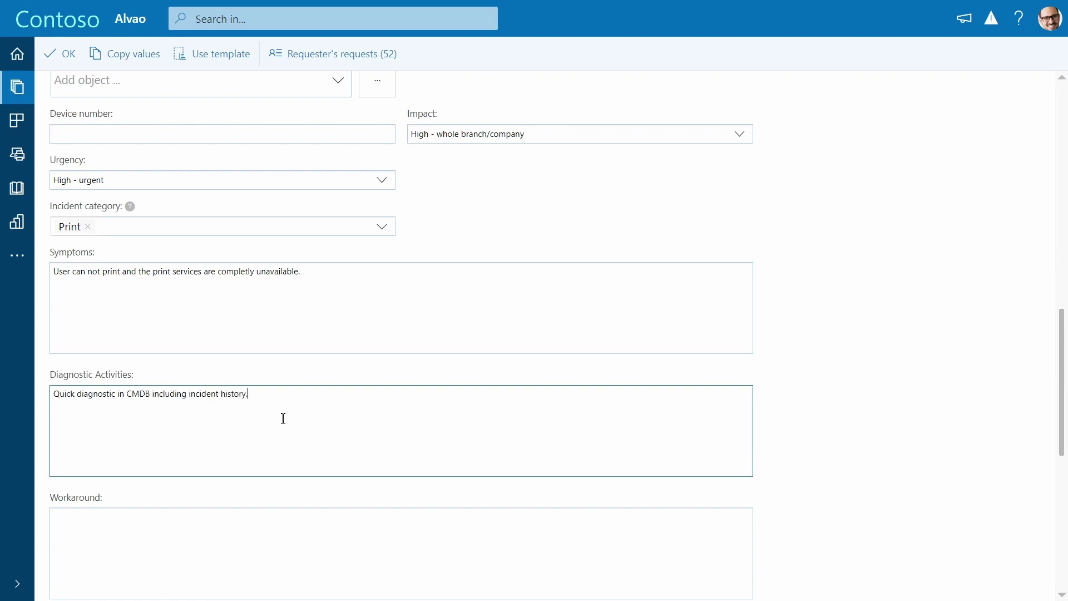
{"action": "type", "text": "ry."}
{"action": "scroll", "coordinate": [278, 390], "scroll_direction": "down", "scroll_amount": 4}
{"action": "left_click", "coordinate": [267, 310]}
{"action": "type", "text": "Restart the server."}
{"action": "scroll", "coordinate": [268, 310], "scroll_direction": "down", "scroll_amount": 3}
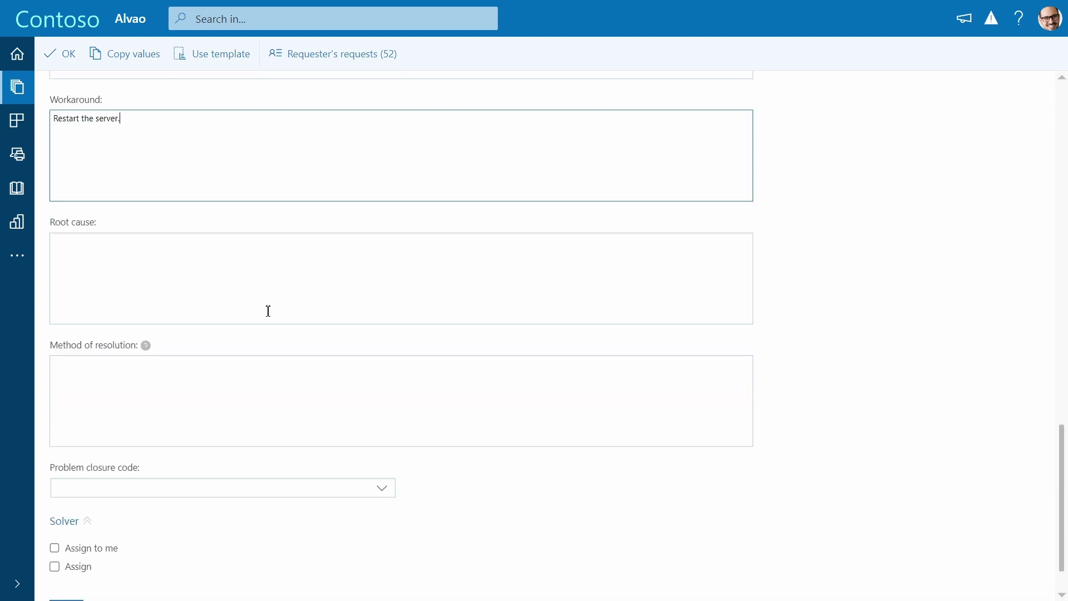
{"action": "left_click", "coordinate": [381, 444]}
{"action": "left_click", "coordinate": [334, 463]}
{"action": "left_click", "coordinate": [78, 571]}
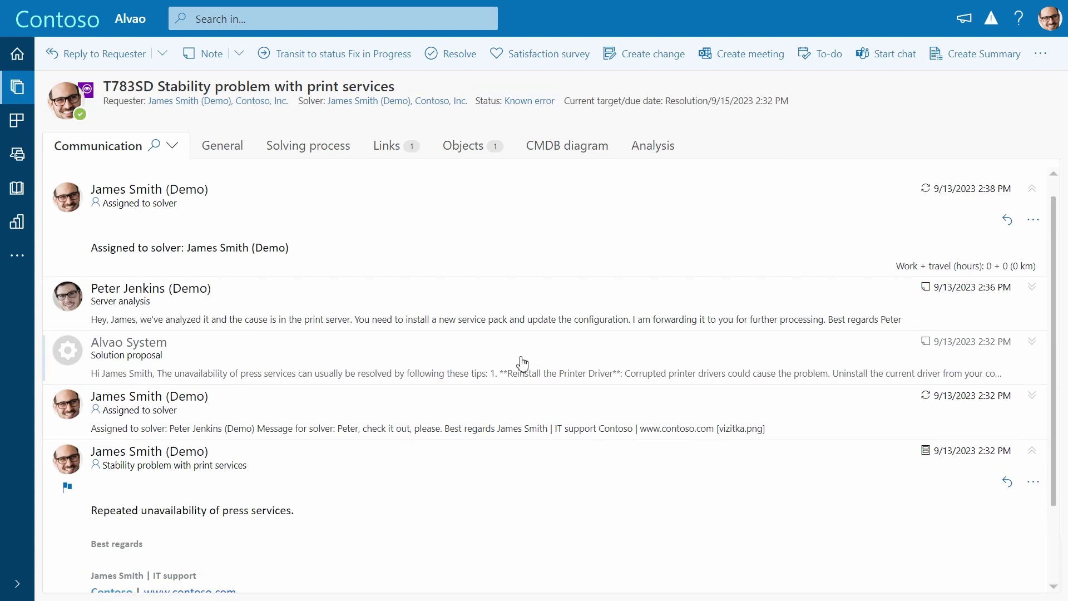
- Read the Server analysis message, check the linked PrintMasterVM object, and view T783SD's solving-process stages
{"action": "left_click", "coordinate": [638, 307]}
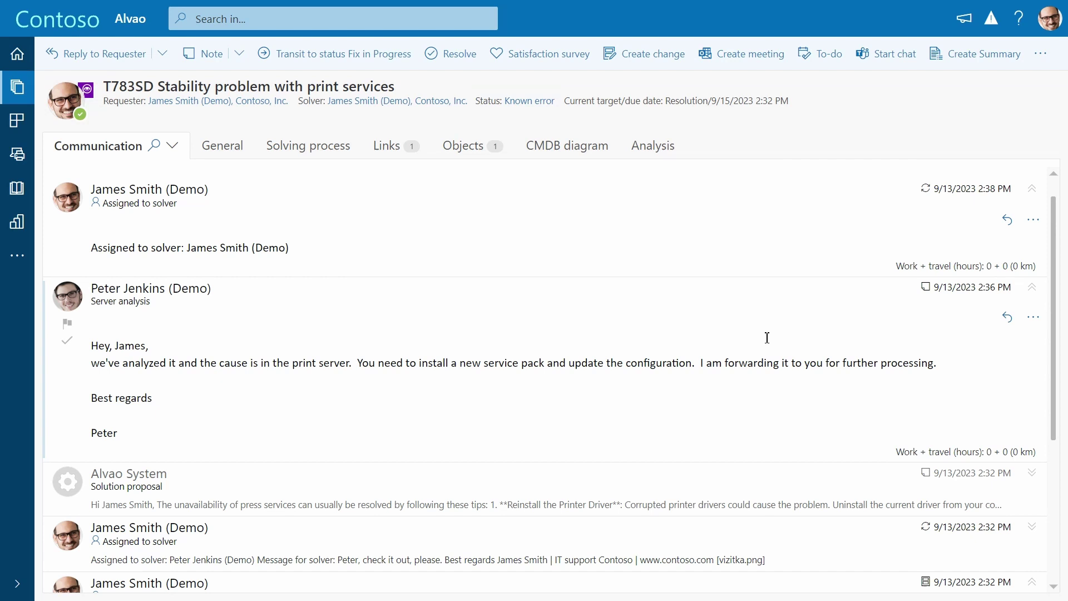
{"action": "left_click", "coordinate": [484, 157]}
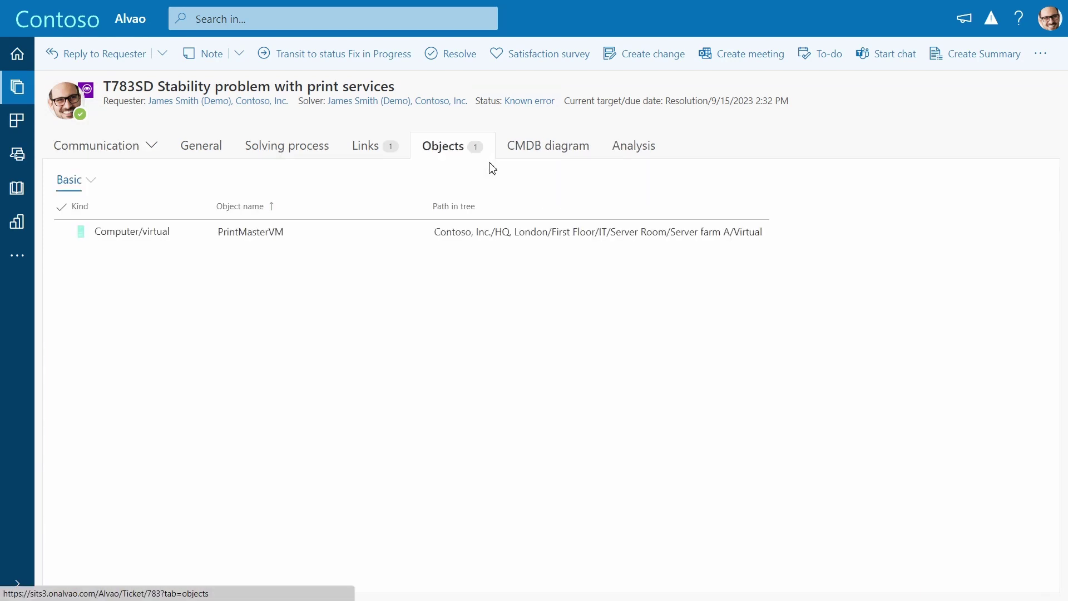
{"action": "left_click", "coordinate": [446, 208]}
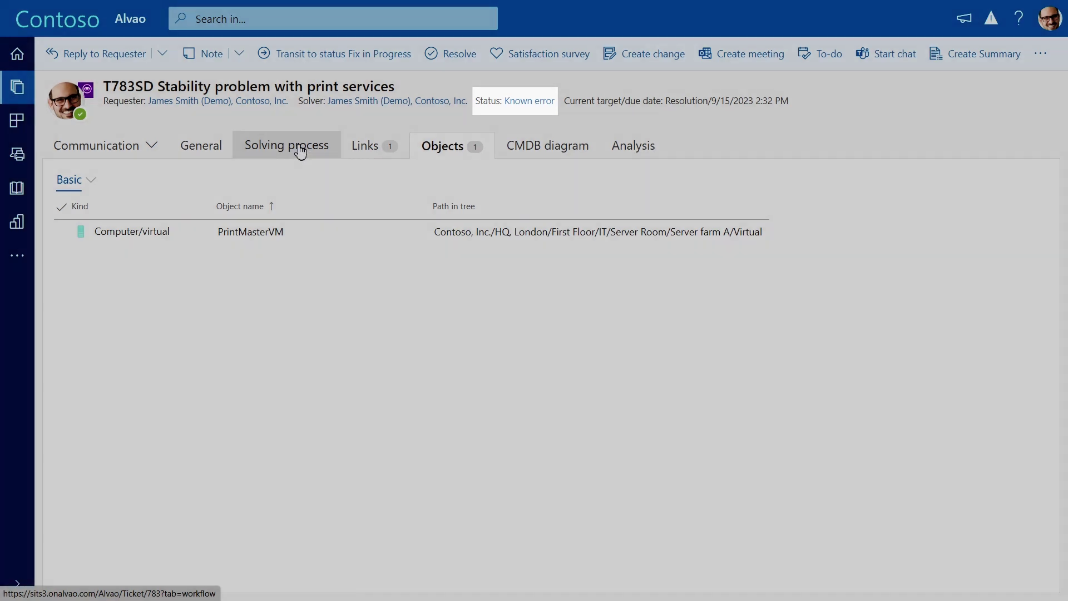
{"action": "left_click", "coordinate": [300, 149]}
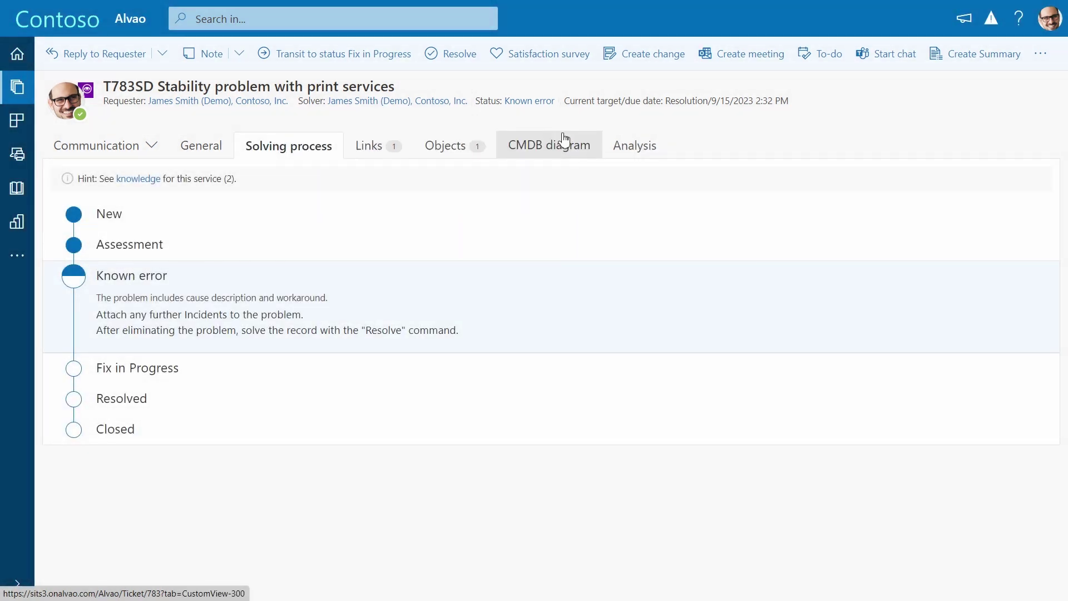
- Show the Analysis tab's change calendar for Sep 11–17, 2023, scrolled to the evening hours
{"action": "left_click", "coordinate": [656, 162]}
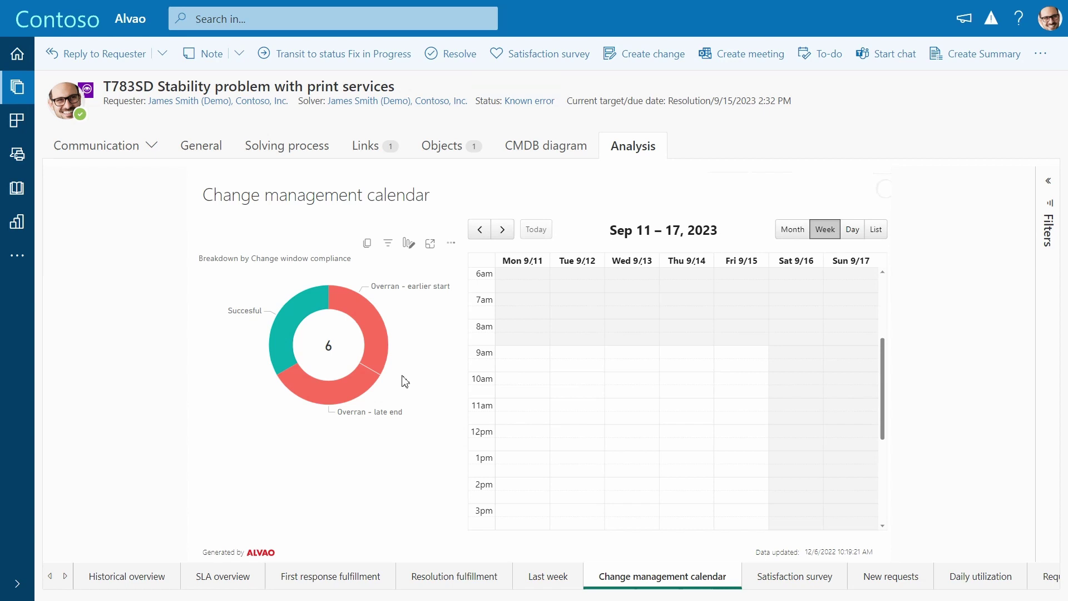
{"action": "scroll", "coordinate": [744, 464], "scroll_direction": "down", "scroll_amount": 5}
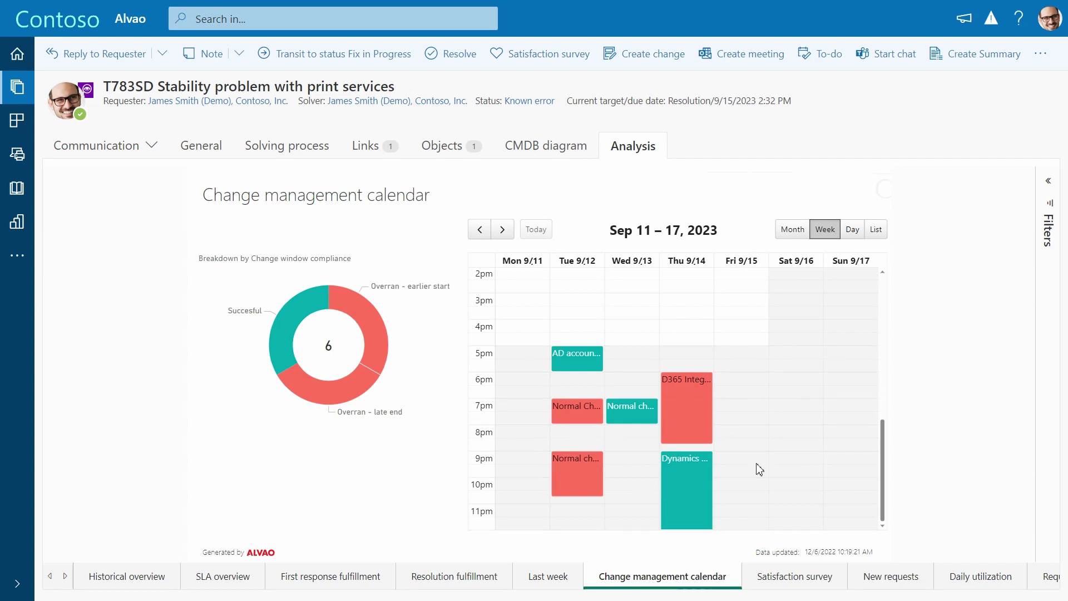
- Start a linked change 'Installation of service pack [PrintMasterVM]' with start/end times and High risk
{"action": "left_click", "coordinate": [672, 56]}
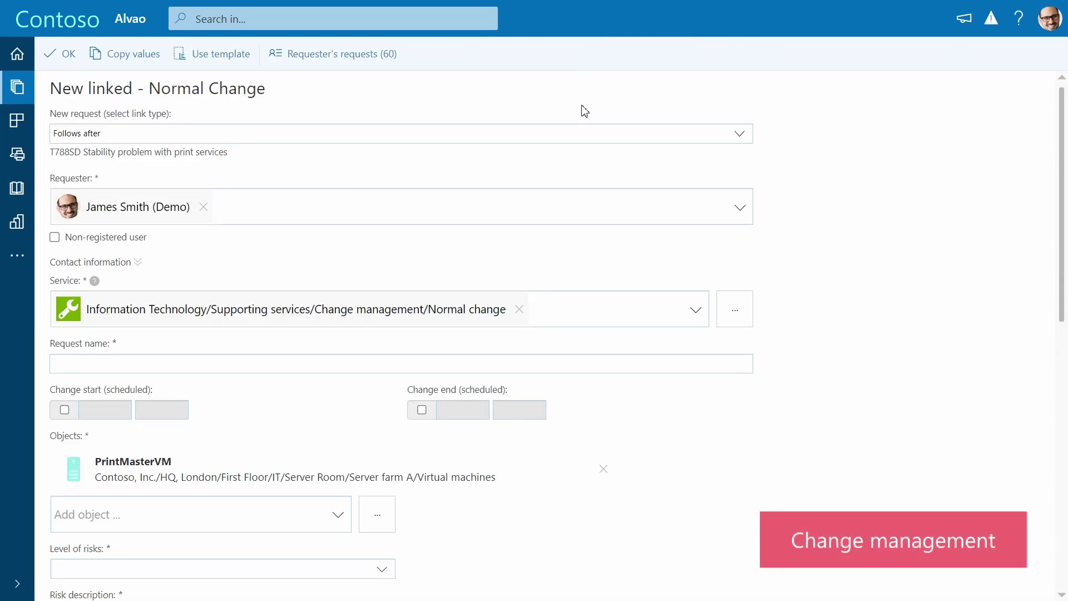
{"action": "left_click", "coordinate": [521, 367]}
{"action": "type", "text": "Installation of service pack [PrintMasterVM]"}
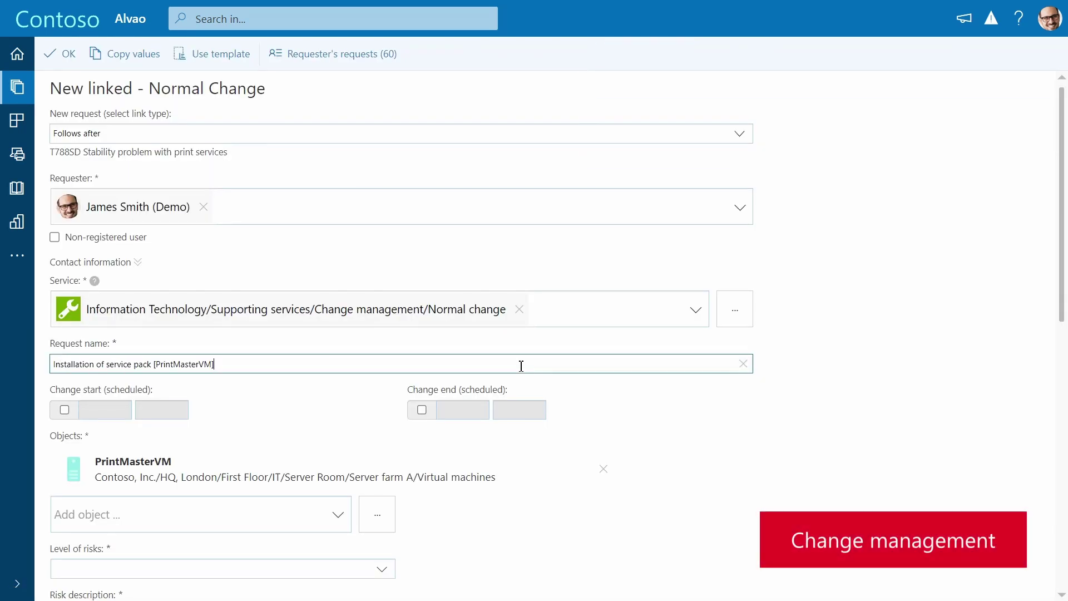
{"action": "left_click", "coordinate": [65, 410]}
{"action": "left_click", "coordinate": [422, 410]}
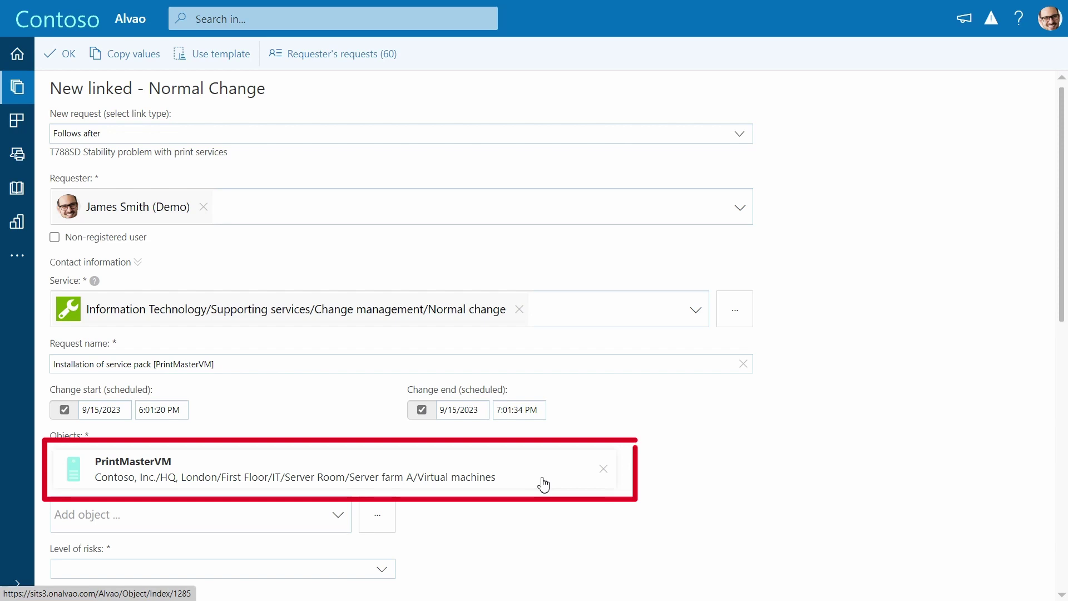
{"action": "scroll", "coordinate": [544, 484], "scroll_direction": "down", "scroll_amount": 3}
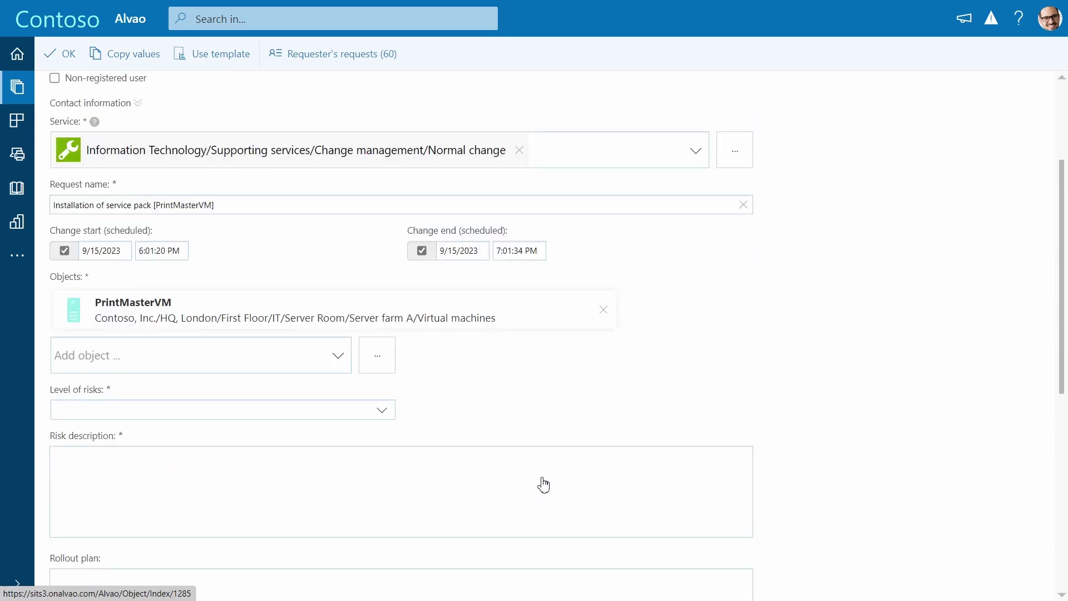
{"action": "left_click", "coordinate": [392, 414]}
{"action": "left_click", "coordinate": [369, 460]}
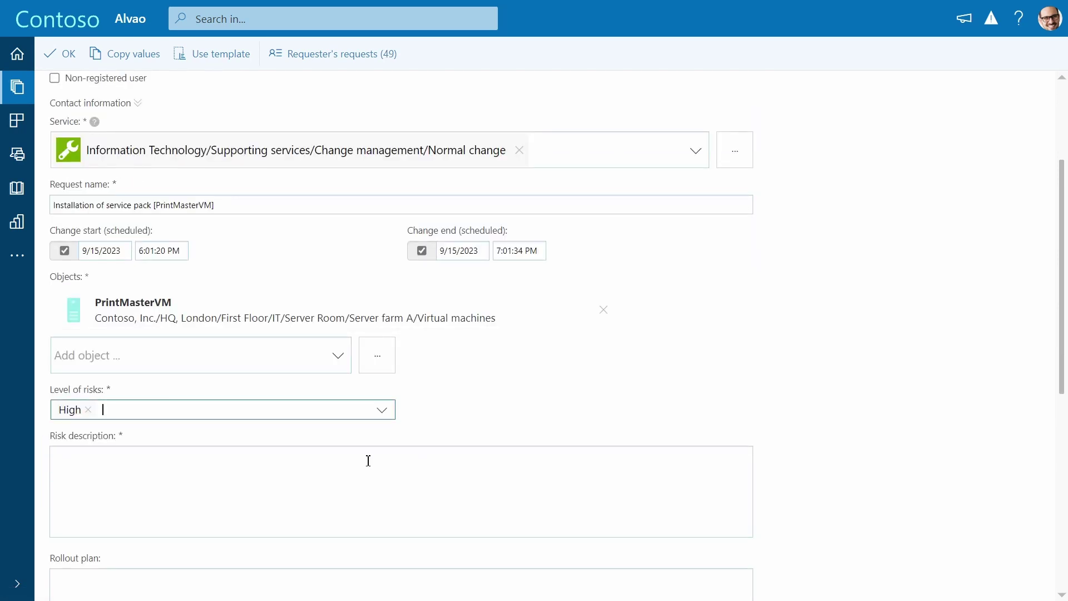
- Describe the print-service outage risk and write the four-step rollout plan, from backup to performance assessment
{"action": "left_click", "coordinate": [368, 461]}
{"action": "type", "text": "During the install"}
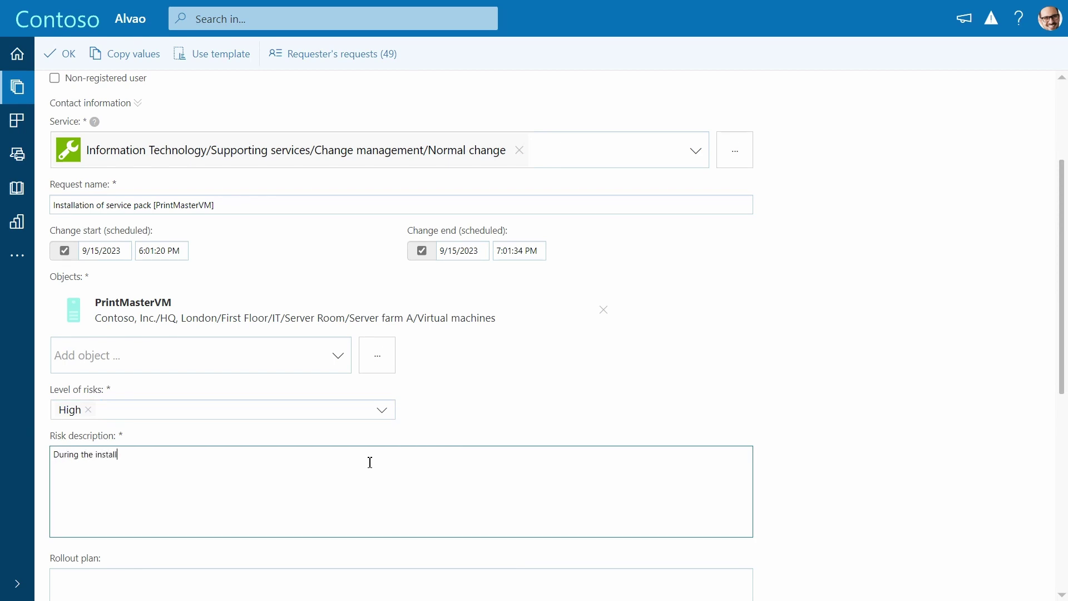
{"action": "type", "text": "ation of the service pack, the company wide print service will be tempo"}
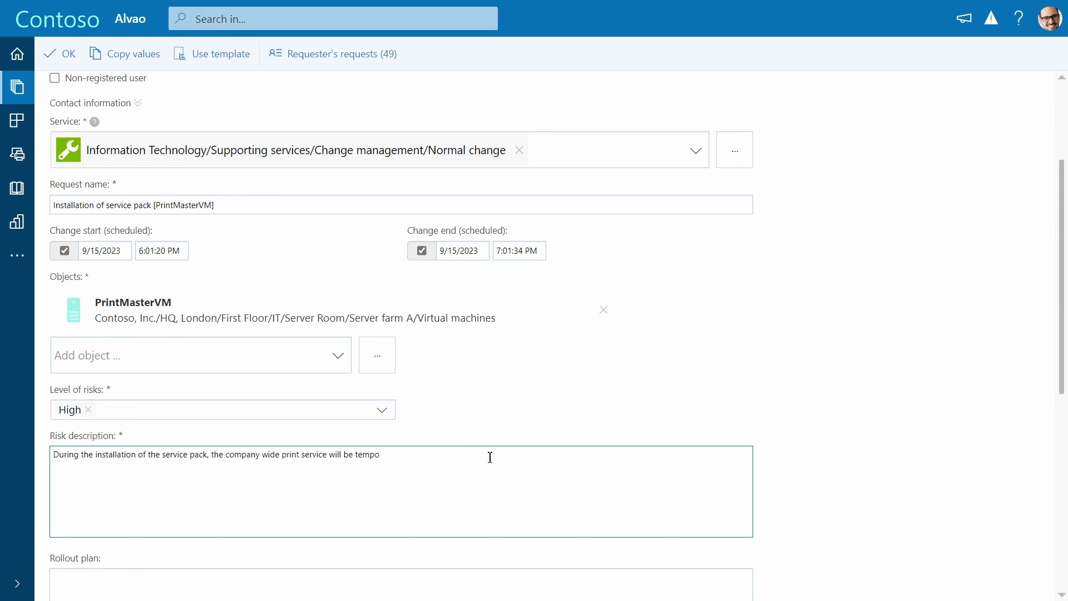
{"action": "type", "text": "rarily unavailable."}
{"action": "scroll", "coordinate": [490, 457], "scroll_direction": "down", "scroll_amount": 3}
{"action": "left_click", "coordinate": [492, 454]}
{"action": "type", "text": "The update will follow there steps:"}
{"action": "key", "text": "Return"}
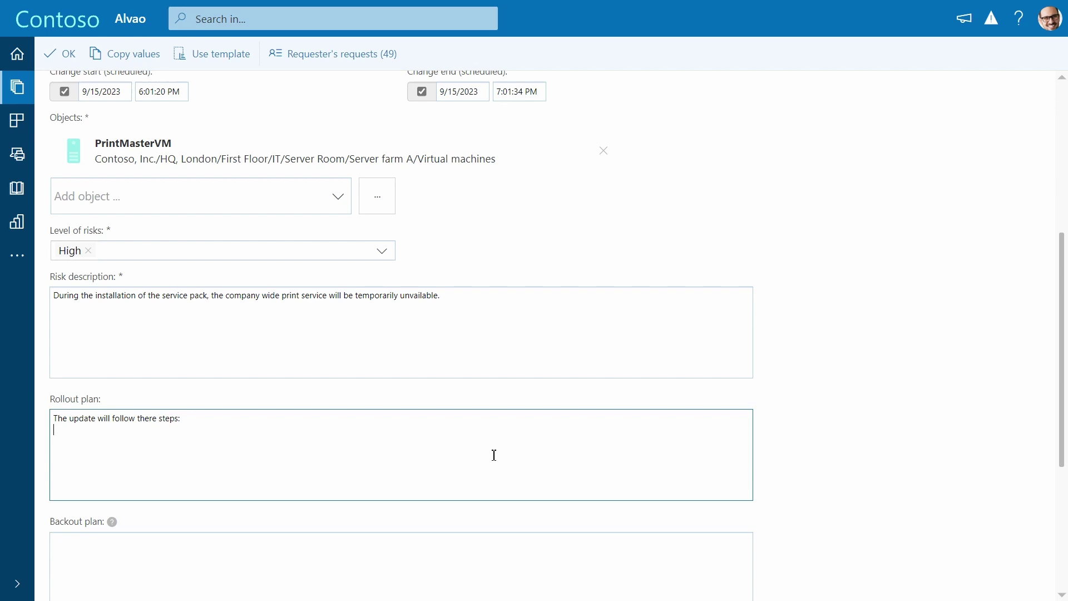
{"action": "type", "text": "1. Perform a full backup of critical server data"}
{"action": "key", "text": "Return"}
{"action": "type", "text": "2. Verify compatibility of the new software through testing "}
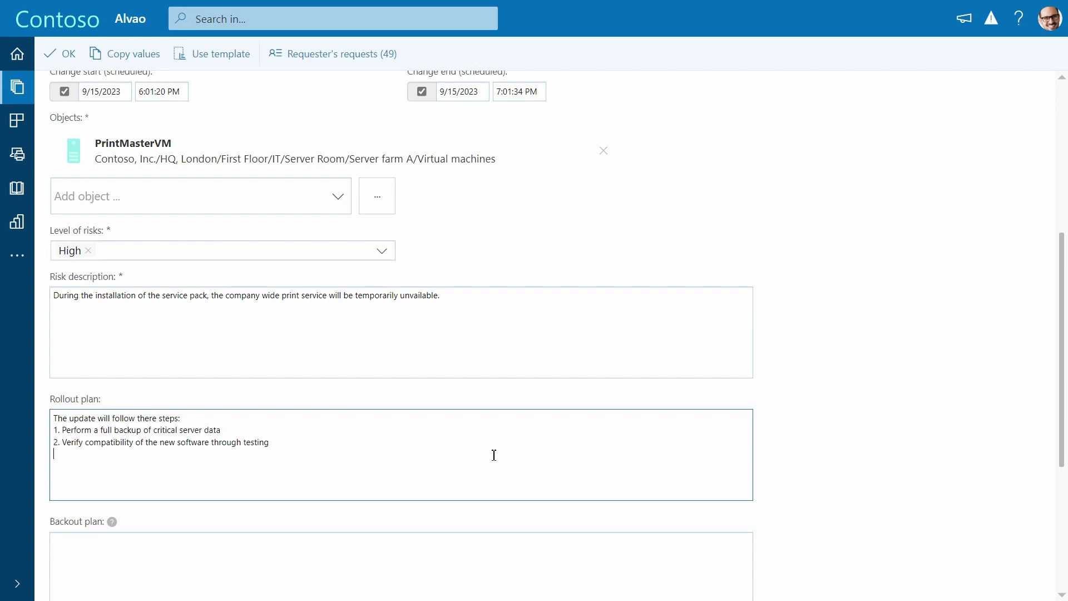
{"action": "type", "text": "3. Install the service pack"}
{"action": "key", "text": "Return"}
{"action": "type", "text": "4. Assess performance post-installation"}
- Write the three-step backout plan: revert config, conduct performance test, restart the server
{"action": "scroll", "coordinate": [494, 455], "scroll_direction": "down", "scroll_amount": 3}
{"action": "left_click", "coordinate": [434, 393]}
{"action": "type", "text": "1. If performance test instalation fails, rever"}
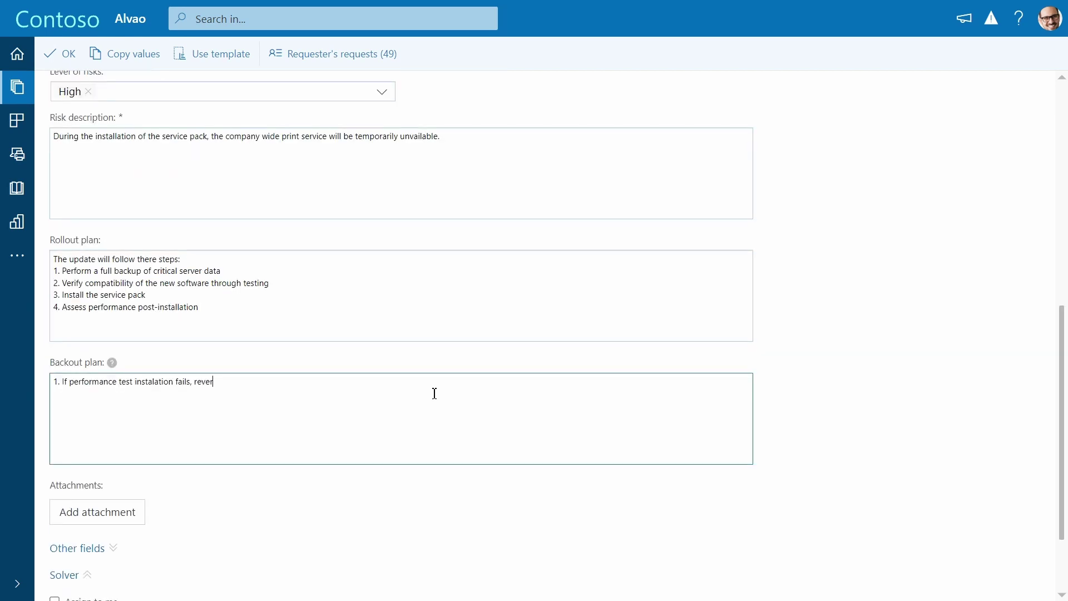
{"action": "type", "text": "t to previous config."}
{"action": "key", "text": "Return"}
{"action": "type", "text": "2. Conduct perfromance test"}
{"action": "key", "text": "Return"}
{"action": "type", "text": "3. Restart the server"}
- Attach a document, assign the change to yourself, and submit the change request
{"action": "scroll", "coordinate": [432, 393], "scroll_direction": "down", "scroll_amount": 2}
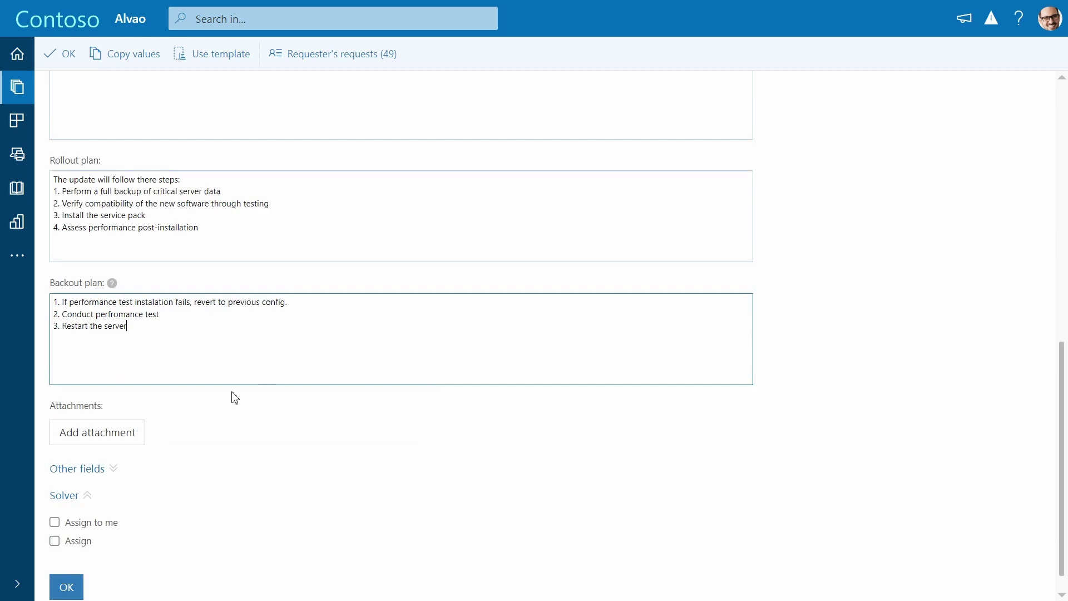
{"action": "left_click", "coordinate": [129, 436]}
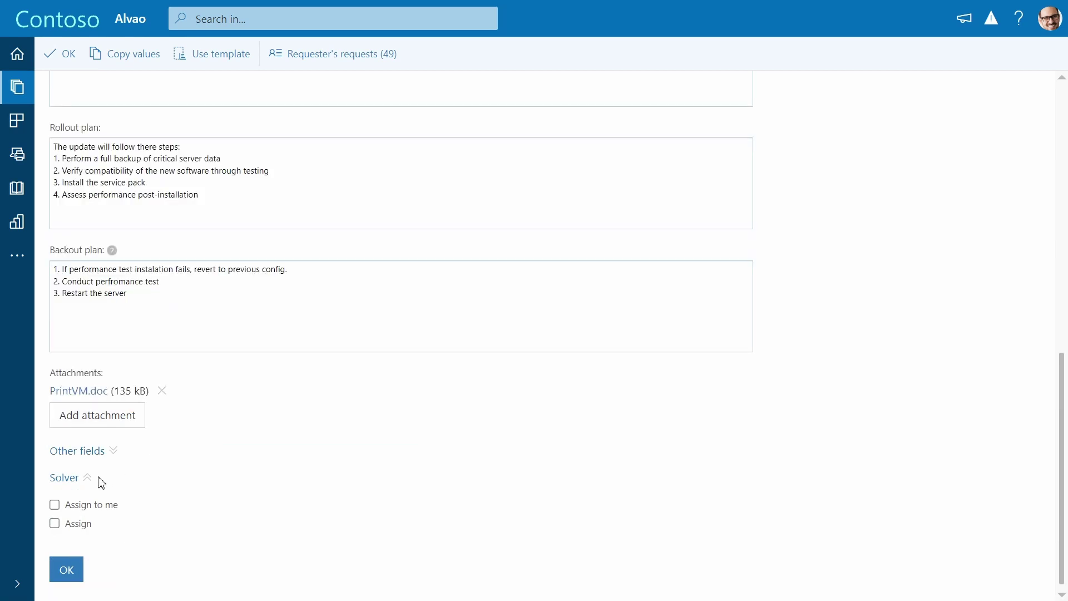
{"action": "left_click", "coordinate": [61, 509]}
{"action": "left_click", "coordinate": [56, 569]}
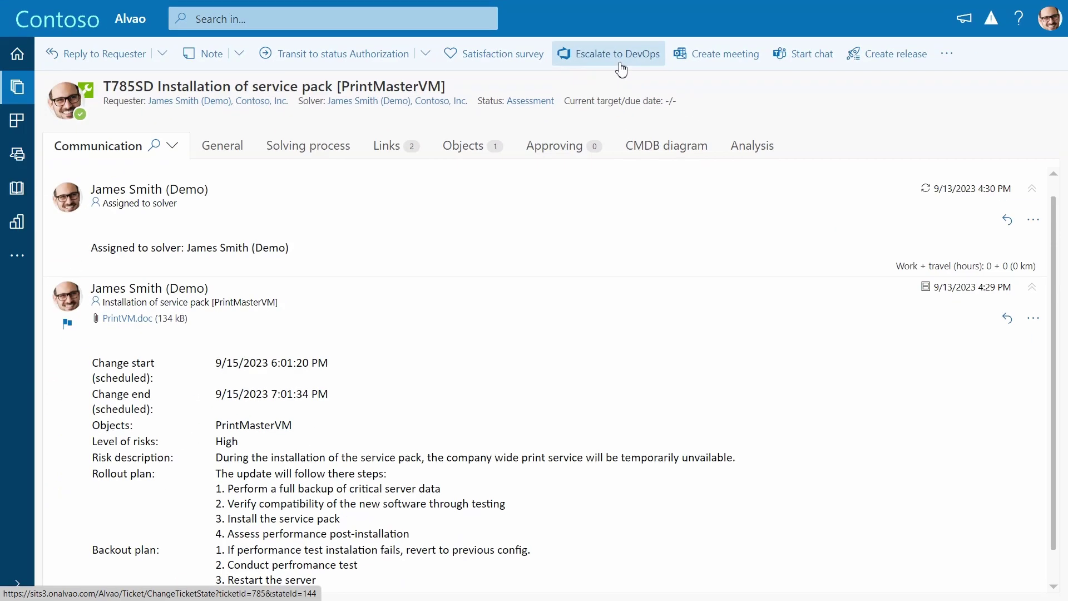
- Send change T785SD for authorization, then move the approved change into Implementation
{"action": "left_click", "coordinate": [396, 62]}
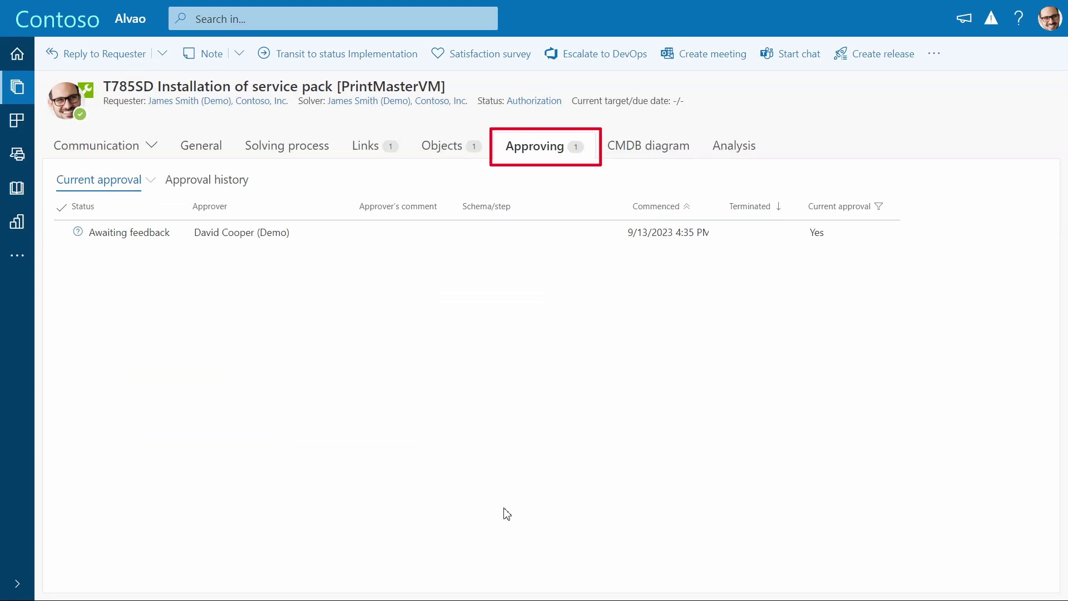
{"action": "left_click", "coordinate": [136, 149]}
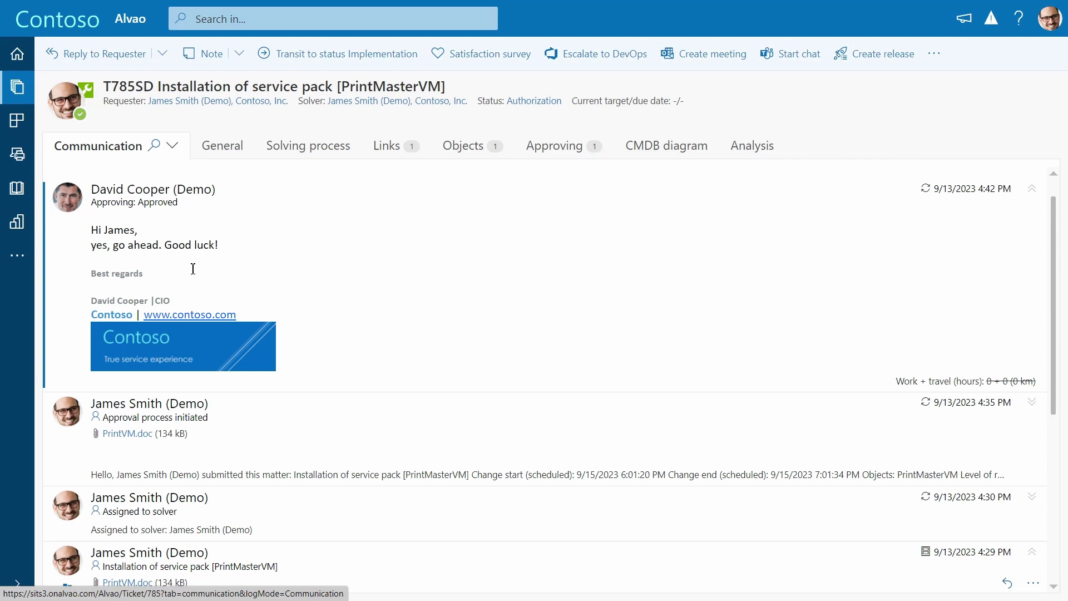
{"action": "left_click", "coordinate": [403, 64]}
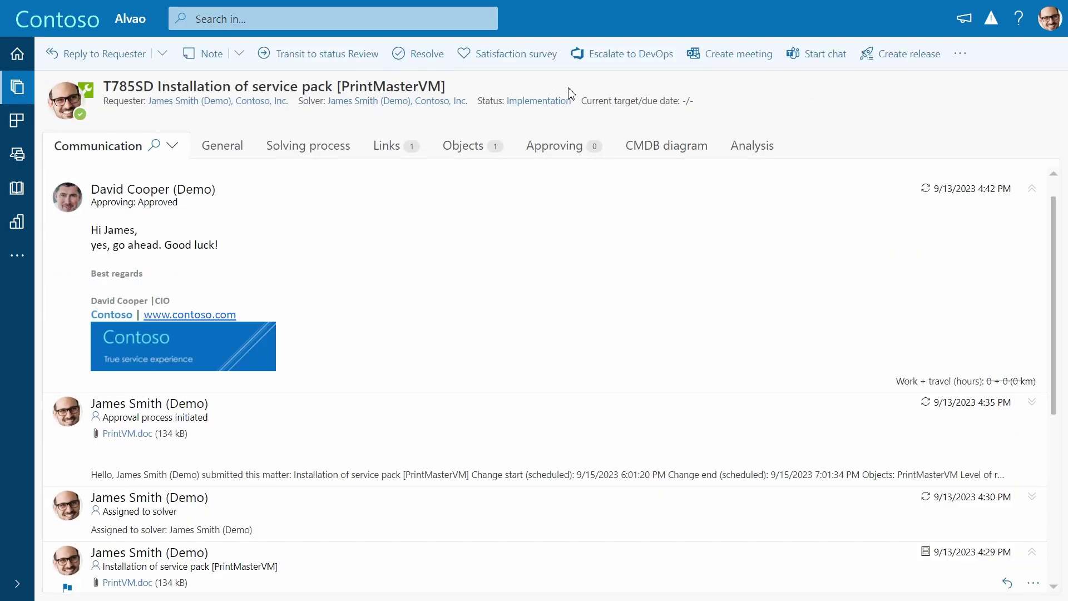
- Start release 'Release of SP v.1.28' with a print-server SP description, start/end dates and Major type
{"action": "left_click", "coordinate": [869, 59]}
{"action": "type", "text": "Release of SP v.1.28"}
{"action": "left_click", "coordinate": [414, 417]}
{"action": "type", "text": "It is related to the installatio"}
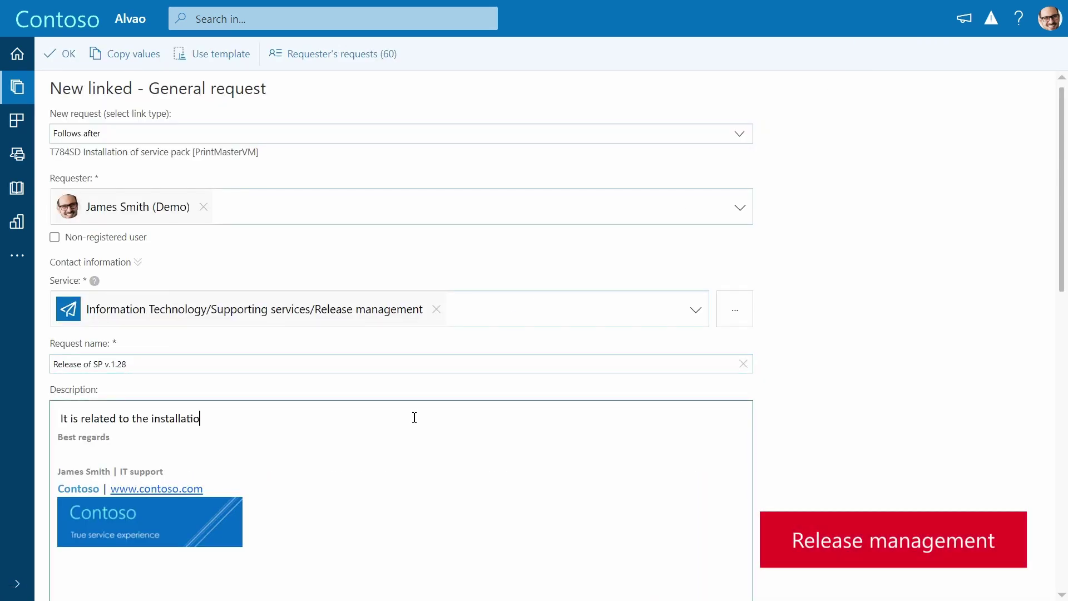
{"action": "type", "text": "n of SP for the print server."}
{"action": "scroll", "coordinate": [414, 418], "scroll_direction": "down", "scroll_amount": 5}
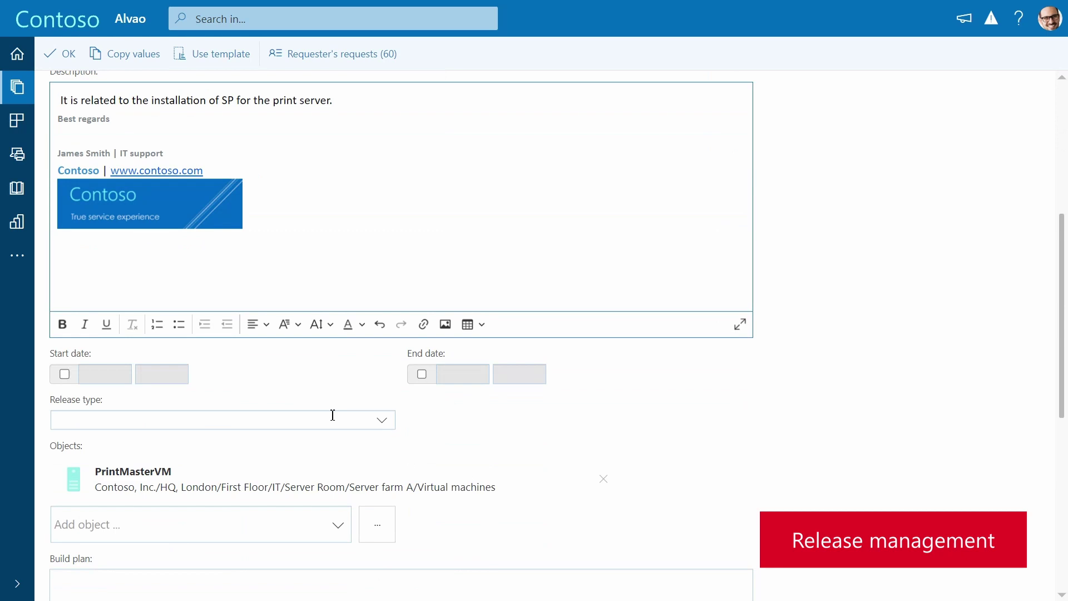
{"action": "left_click", "coordinate": [65, 375]}
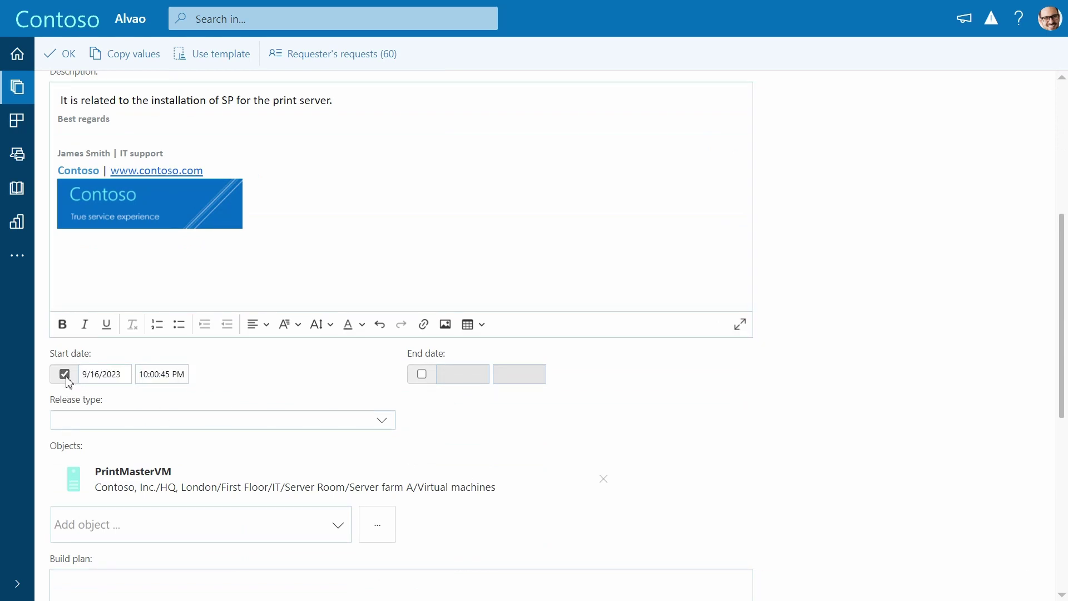
{"action": "left_click", "coordinate": [422, 374]}
{"action": "left_click", "coordinate": [383, 420]}
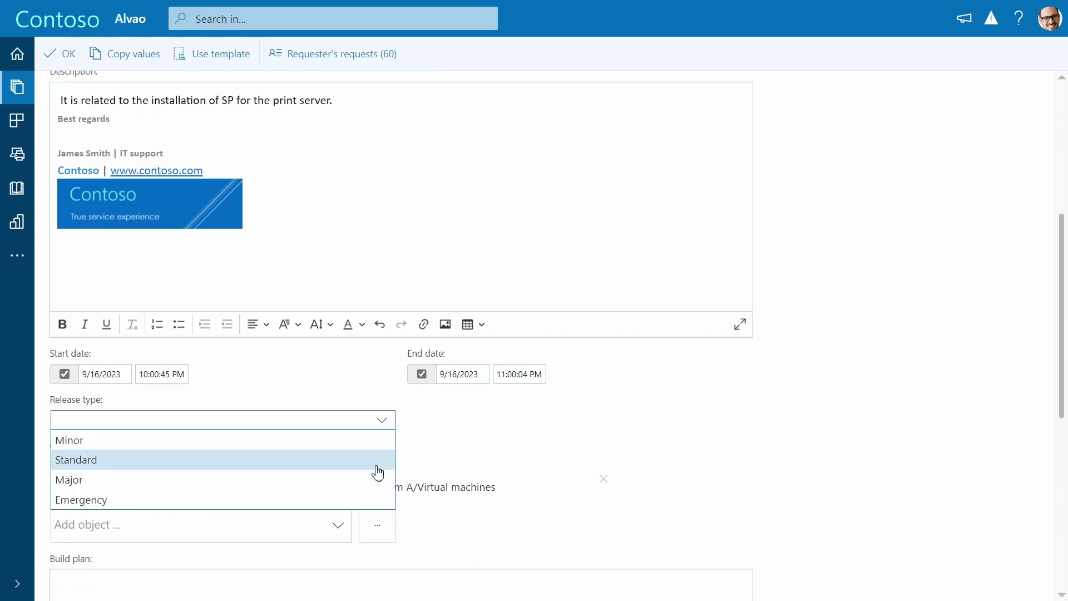
{"action": "left_click", "coordinate": [381, 479]}
- Add an x86 install build plan with the download link and a PrintMasterVM test plan, then submit
{"action": "scroll", "coordinate": [508, 502], "scroll_direction": "down", "scroll_amount": 4}
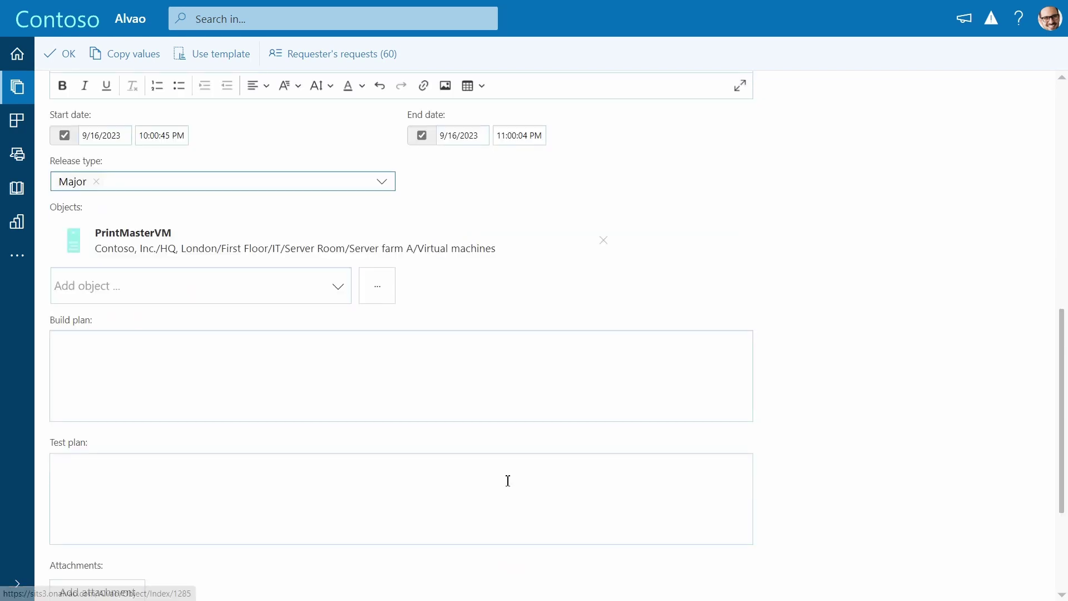
{"action": "left_click", "coordinate": [378, 362]}
{"action": "type", "text": "Install x"}
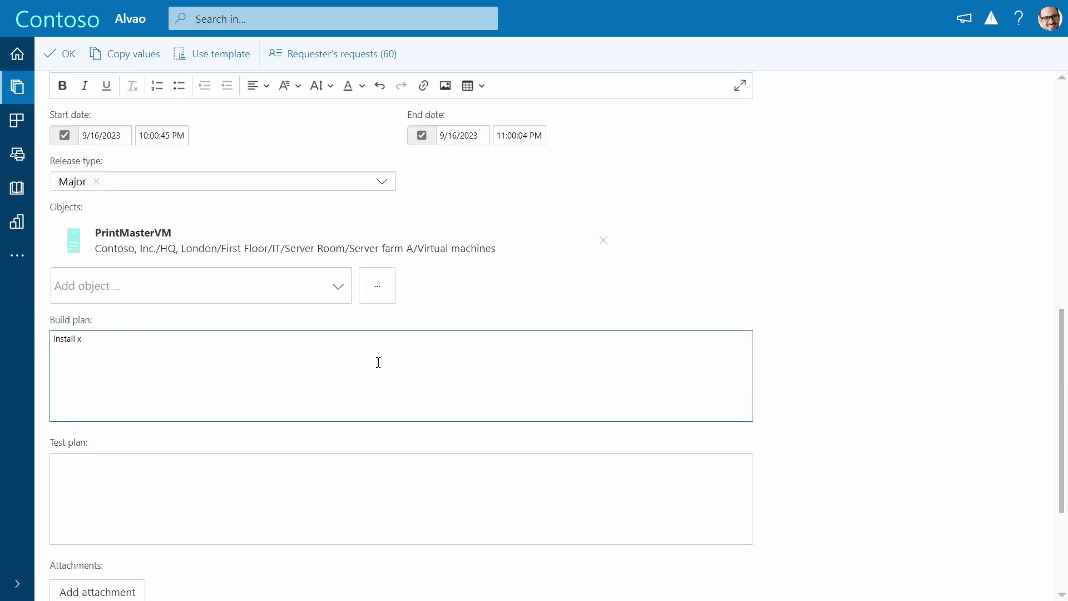
{"action": "type", "text": "86-based version:"}
{"action": "type", "text": "https://www.microsoft.com/en-us/download/details.aspx?id=51898"}
{"action": "left_click", "coordinate": [343, 466]}
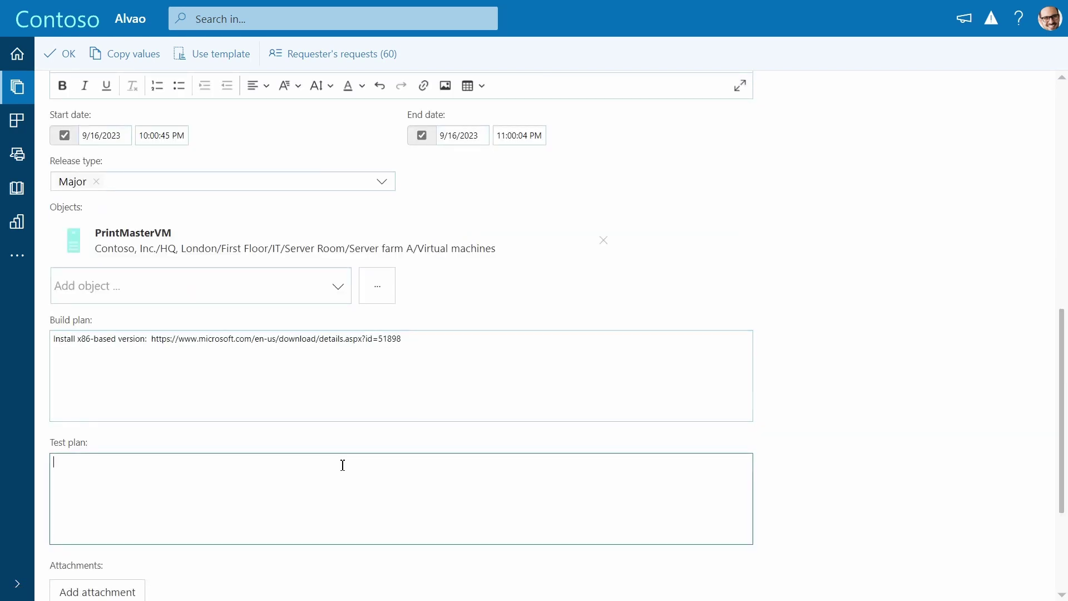
{"action": "type", "text": "Install the service pack on PrintMaseterVM"}
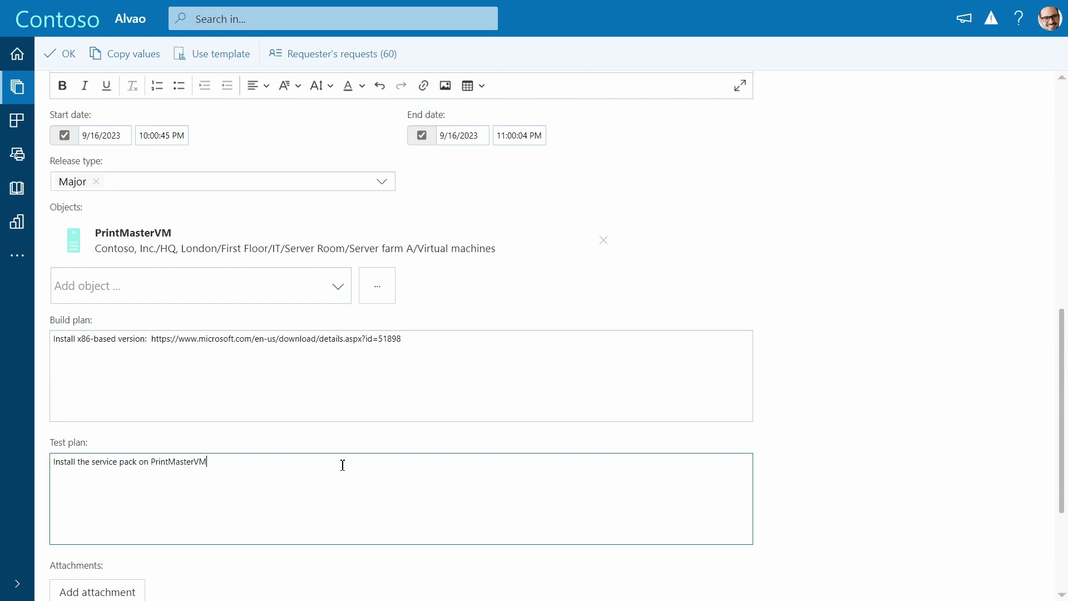
{"action": "type", "text": " and test for performance."}
{"action": "scroll", "coordinate": [342, 465], "scroll_direction": "down", "scroll_amount": 3}
{"action": "left_click", "coordinate": [69, 571]}
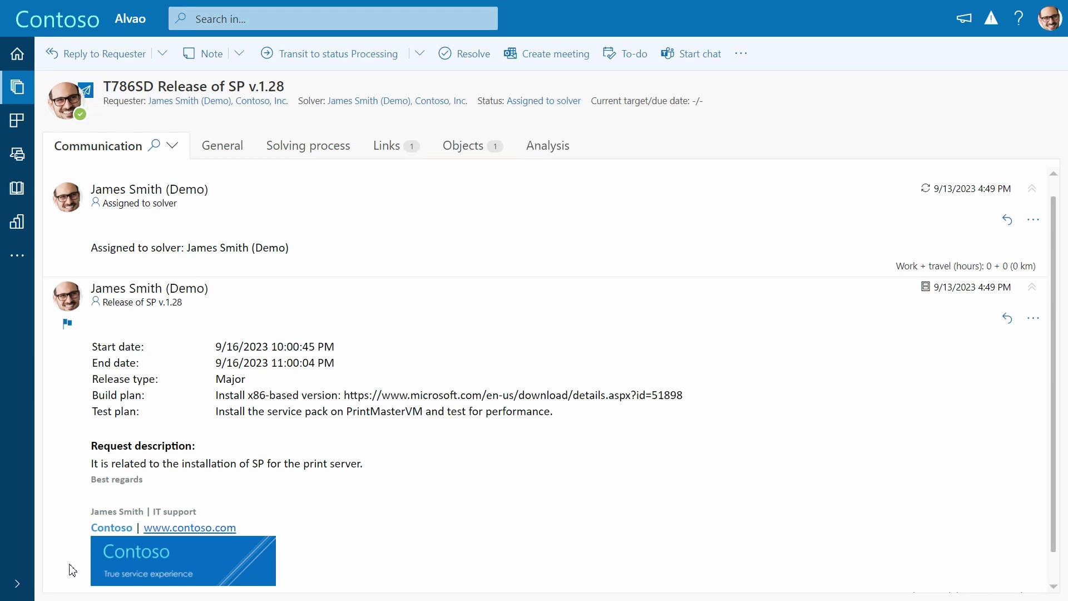
- Resolve release T786SD with 'The installation was successful.' and expand its linked change 785
{"action": "left_click", "coordinate": [390, 55]}
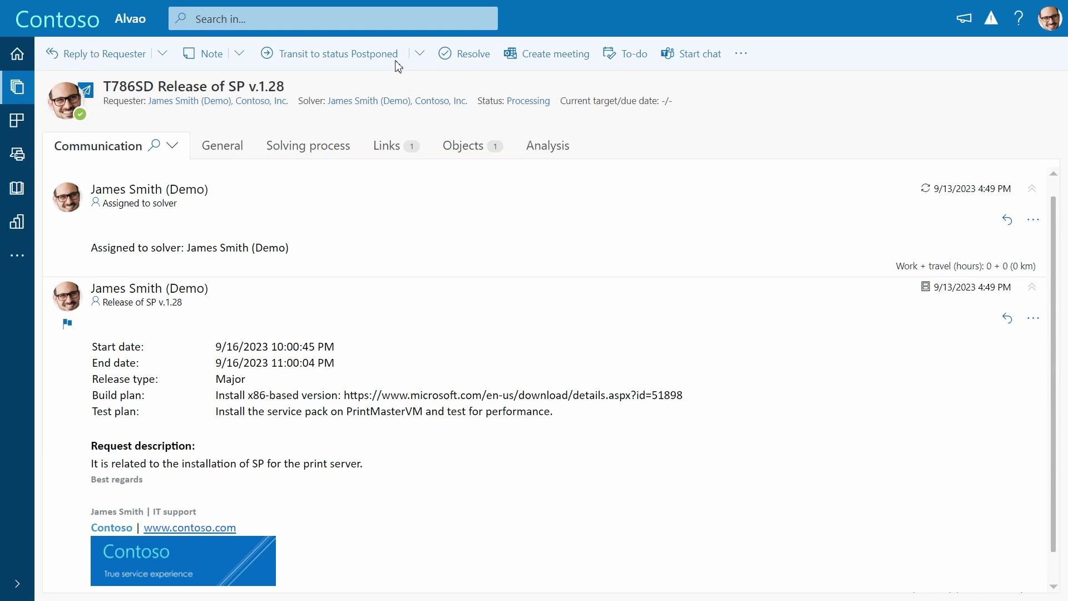
{"action": "left_click", "coordinate": [459, 54]}
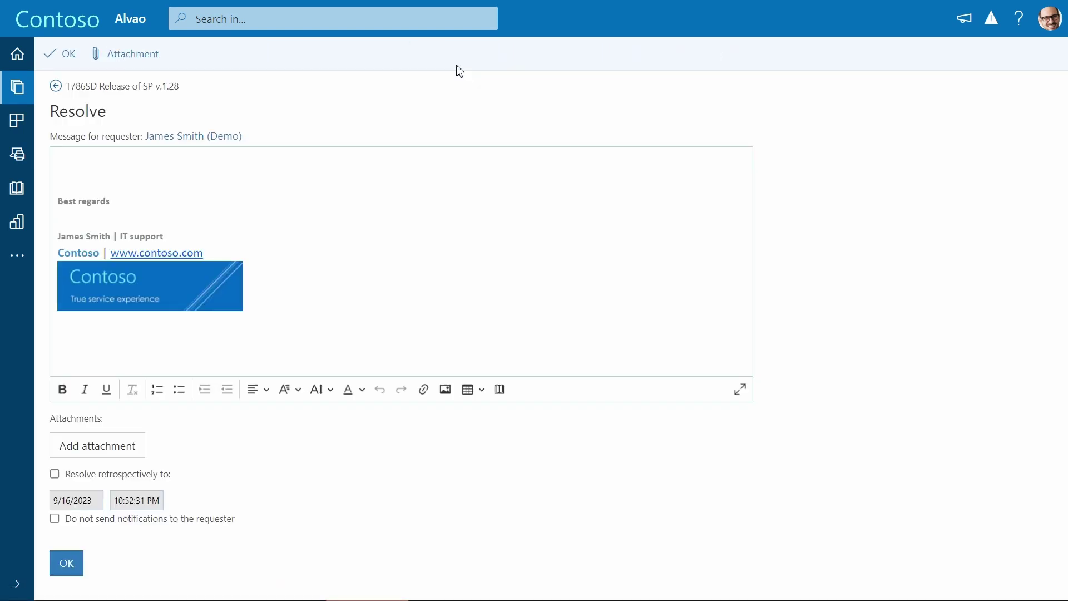
{"action": "left_click", "coordinate": [424, 160]}
{"action": "type", "text": "The installation was successful."}
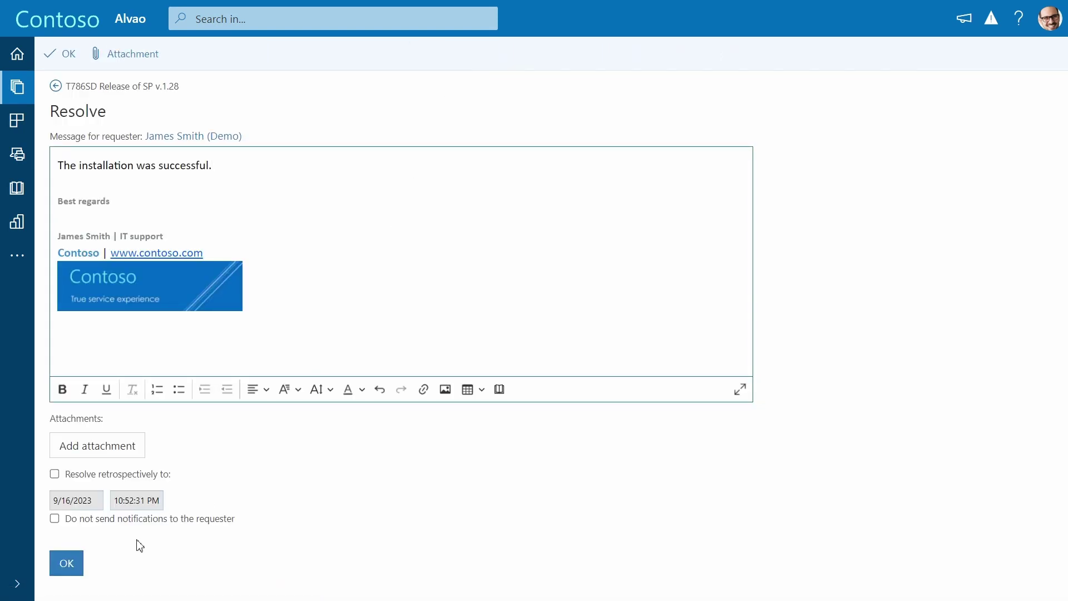
{"action": "left_click", "coordinate": [67, 563]}
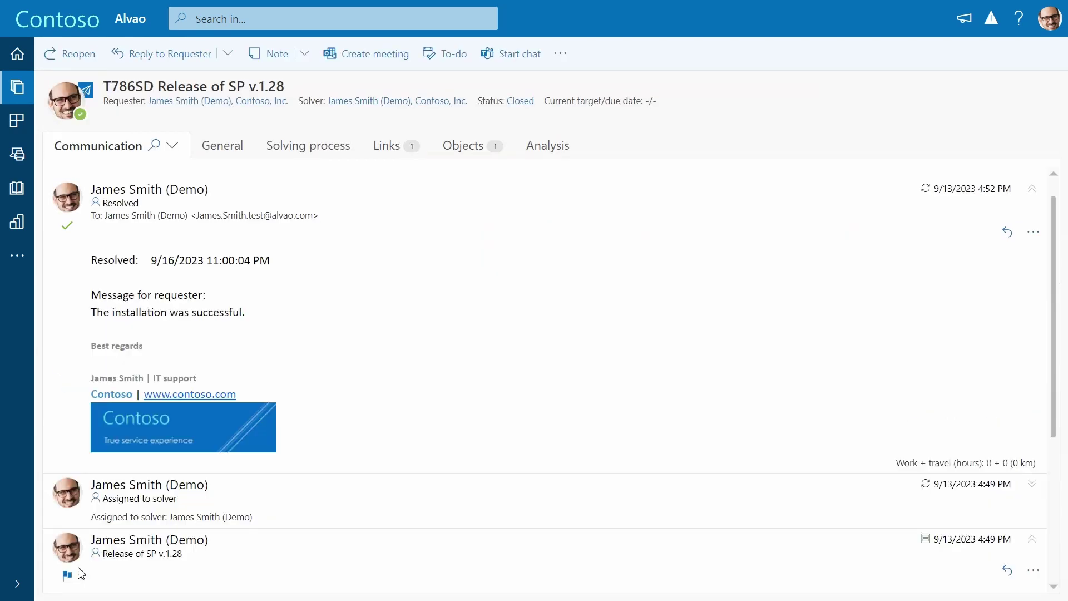
{"action": "left_click", "coordinate": [411, 158]}
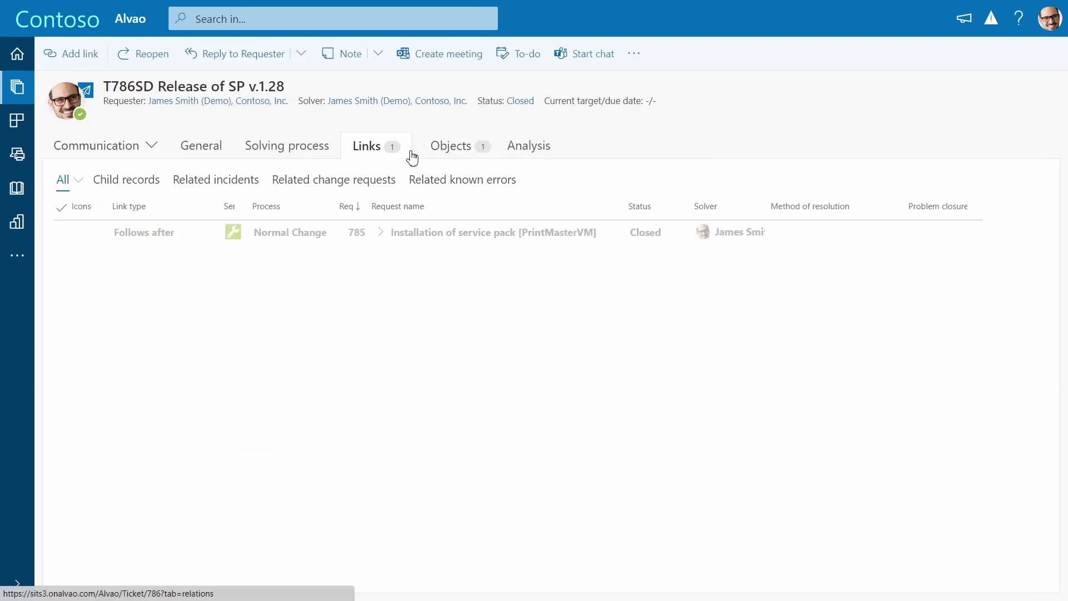
{"action": "left_click", "coordinate": [382, 232]}
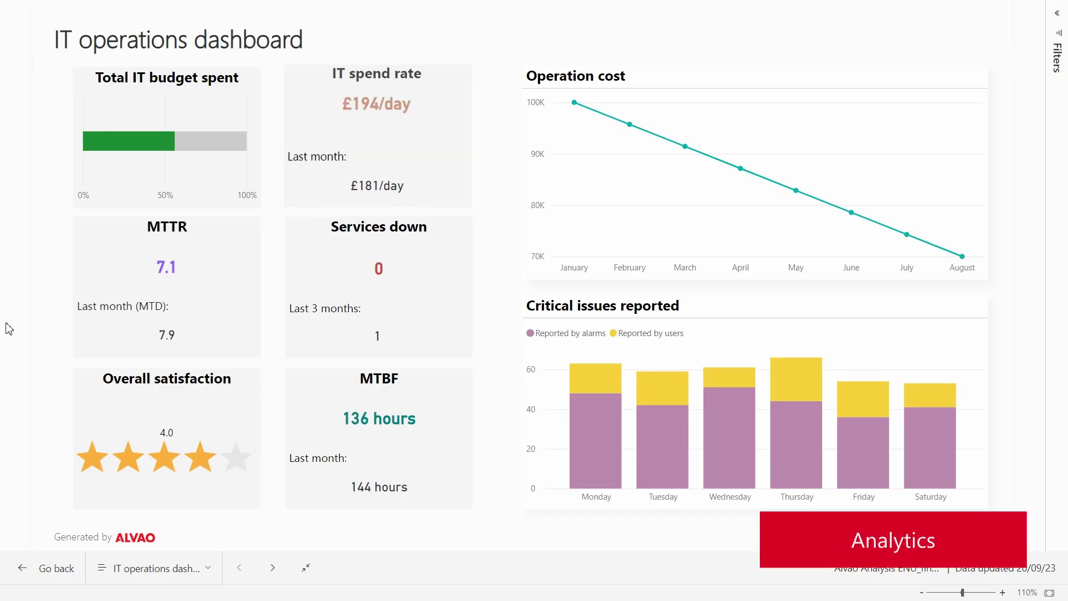
- Page through the incident management, service management and Satisfaction survey dashboards to Requests on objects
{"action": "left_click", "coordinate": [272, 568]}
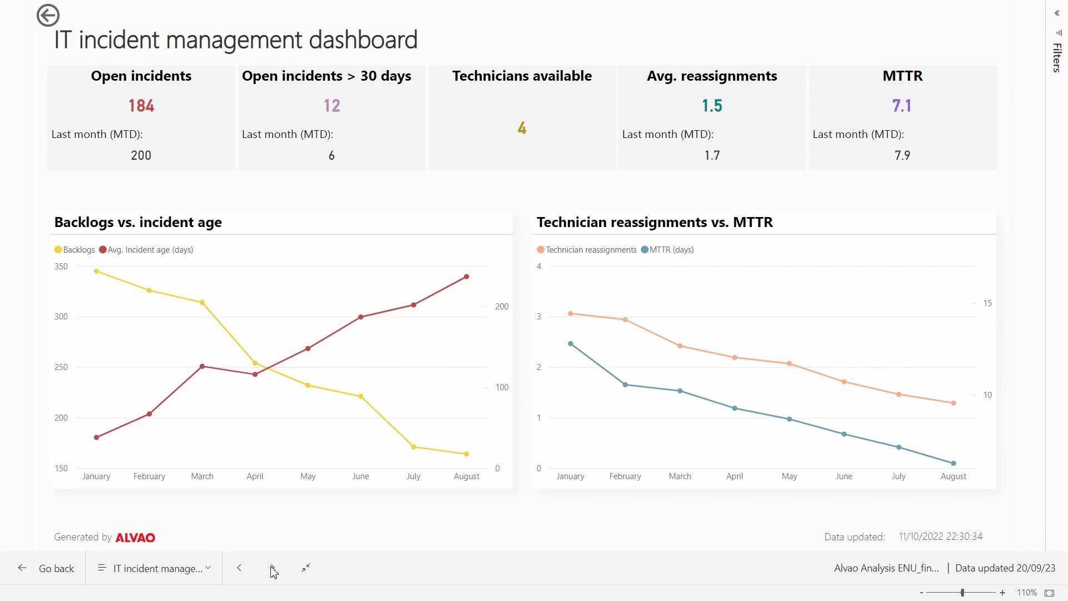
{"action": "left_click", "coordinate": [273, 568]}
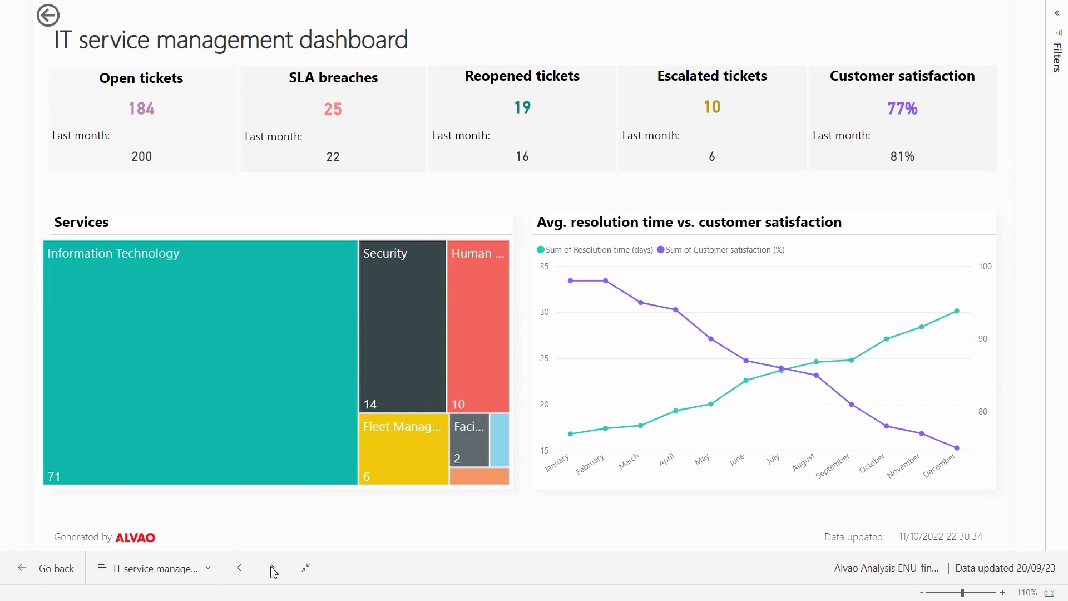
{"action": "left_click", "coordinate": [272, 568]}
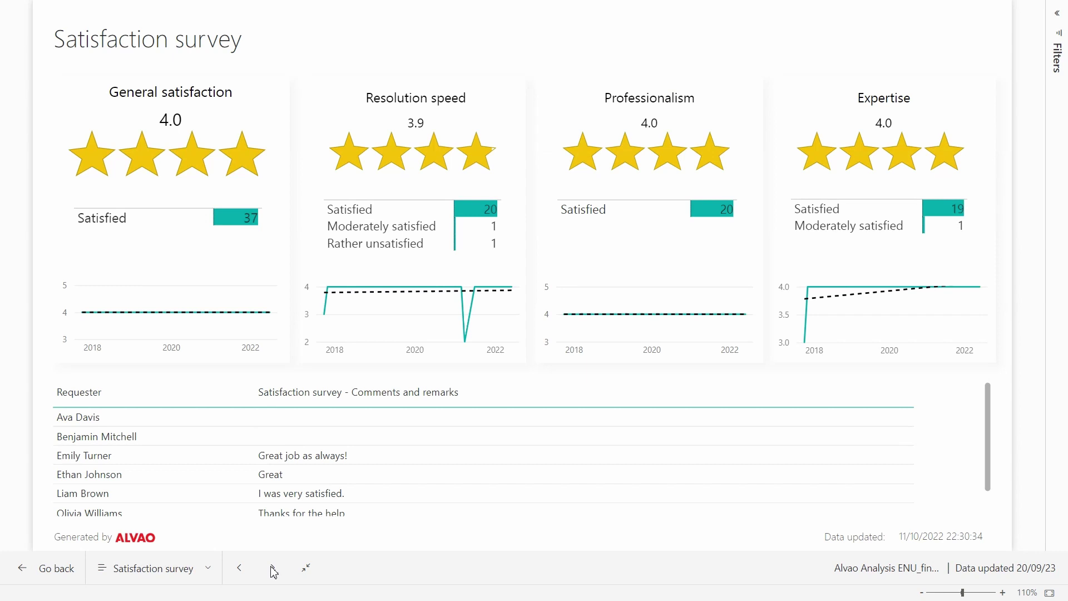
{"action": "left_click", "coordinate": [272, 568]}
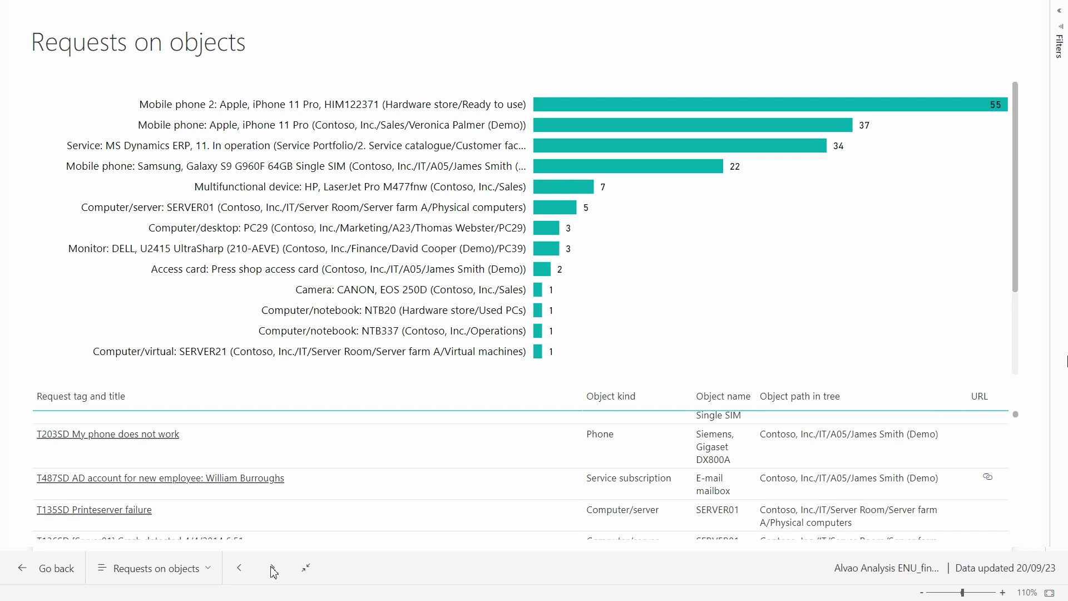
- Open the Microsoft 365 Optimization Dashboard and filter the Total users chart to 32 users with issues
{"action": "left_click", "coordinate": [272, 568]}
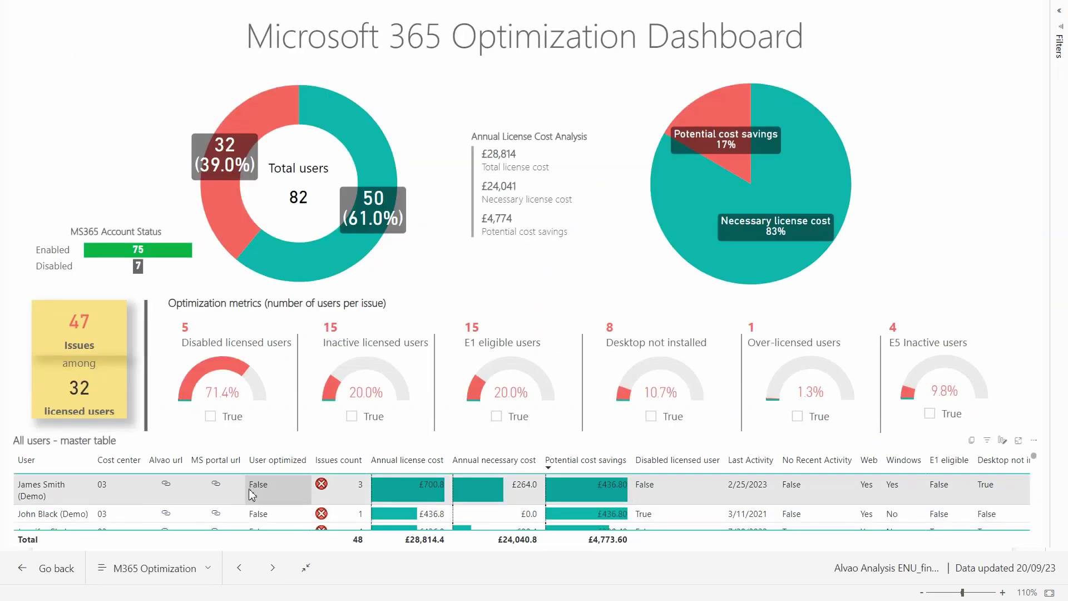
{"action": "scroll", "coordinate": [250, 504], "scroll_direction": "down", "scroll_amount": 1}
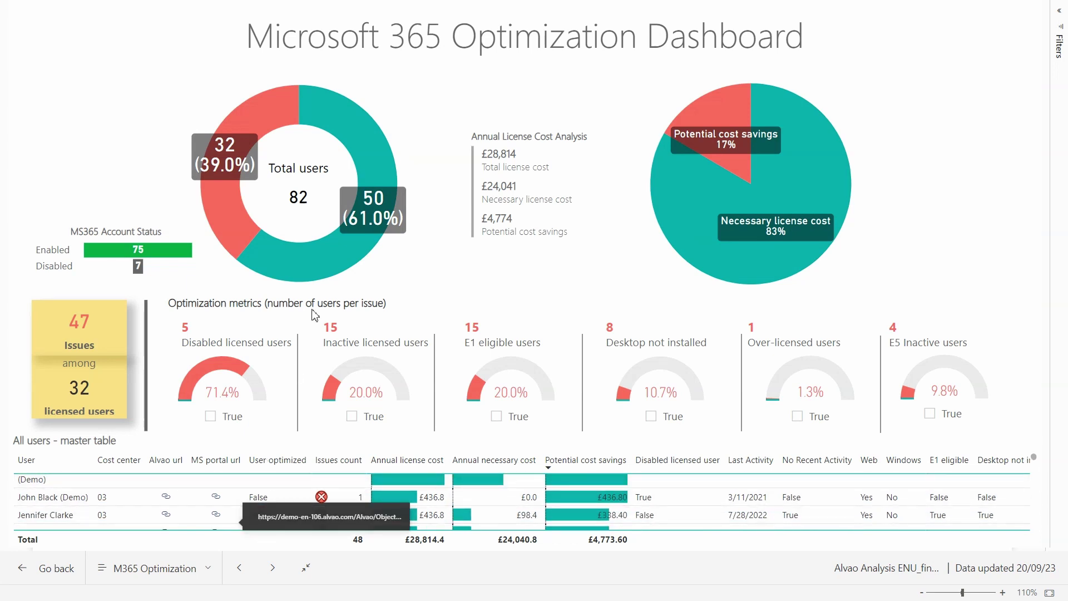
{"action": "left_click", "coordinate": [336, 269]}
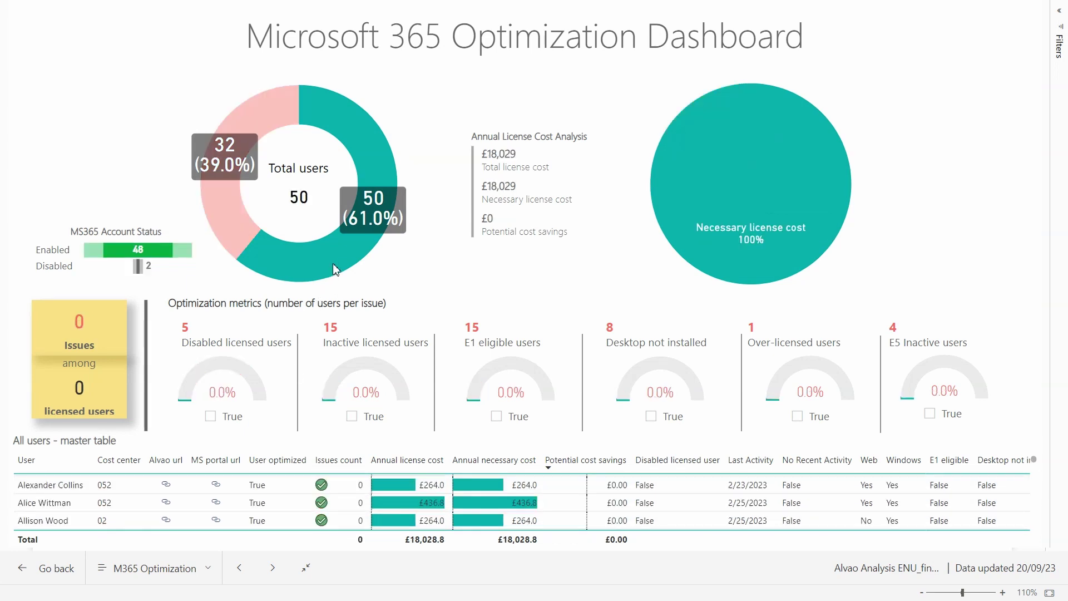
{"action": "left_click", "coordinate": [238, 233]}
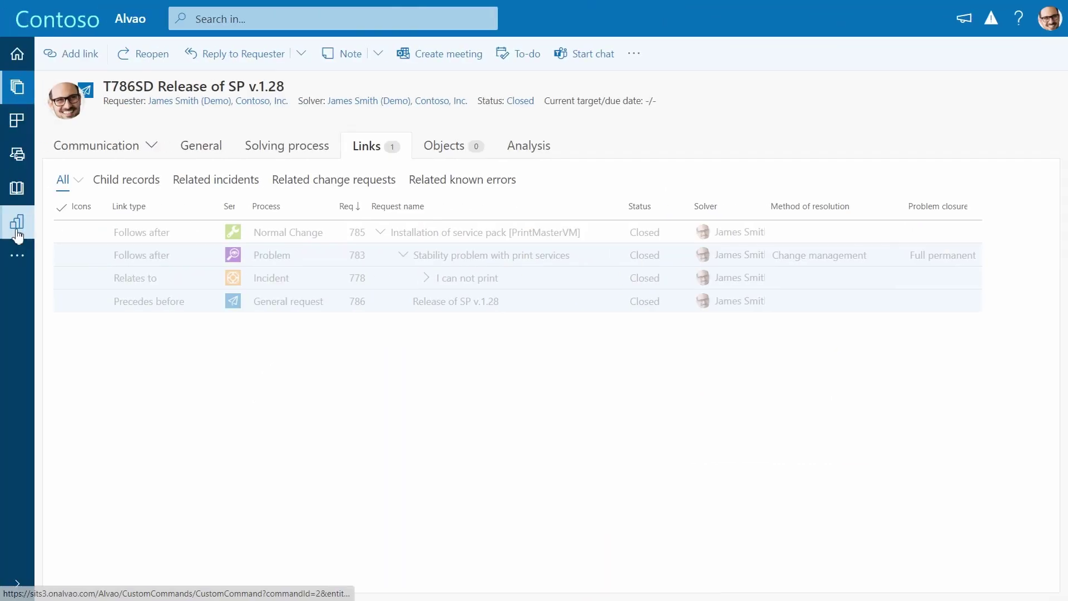
- Open Request templates from the extra sections and select Information security: Employee training
{"action": "left_click", "coordinate": [27, 256]}
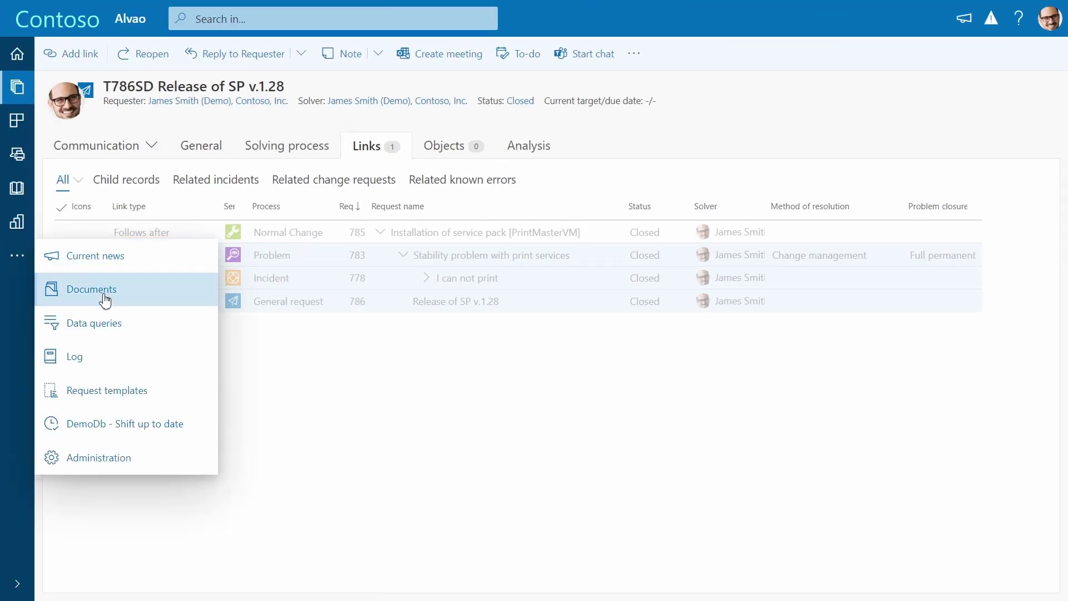
{"action": "left_click", "coordinate": [149, 397]}
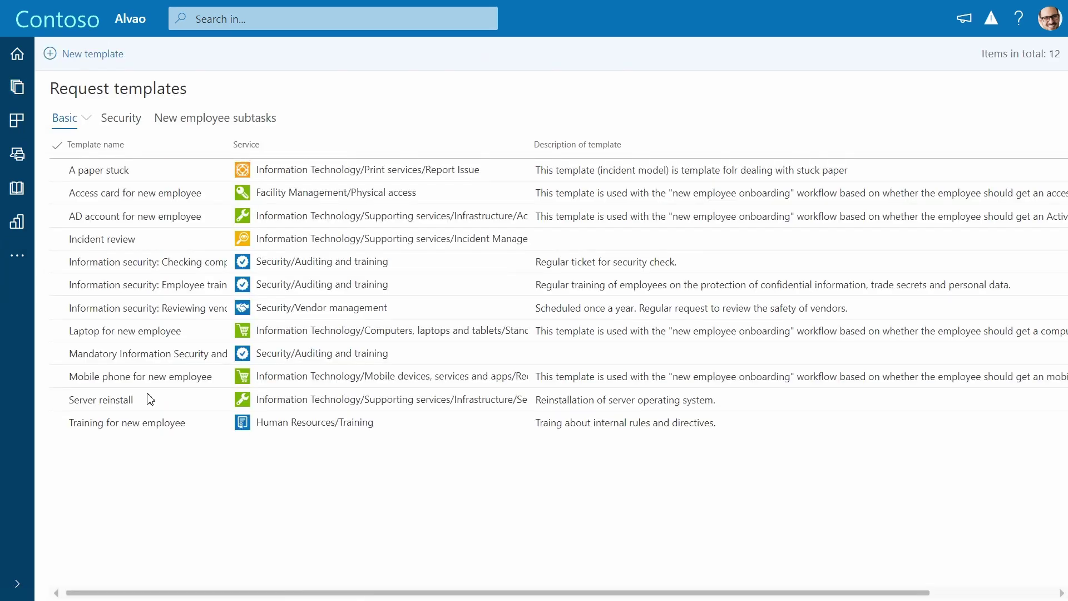
{"action": "left_click", "coordinate": [276, 356]}
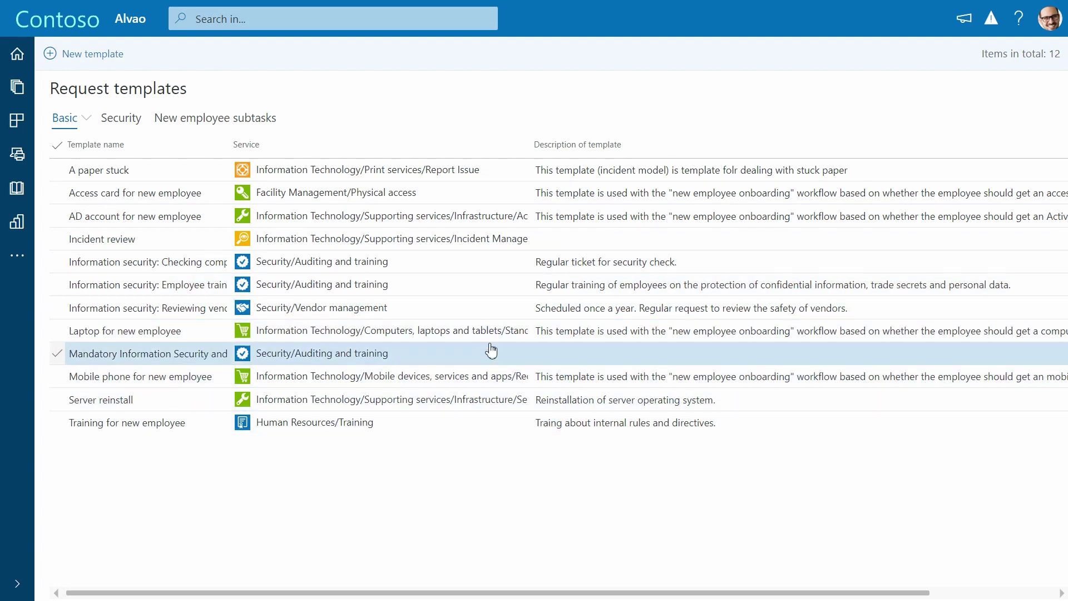
{"action": "left_click", "coordinate": [466, 291]}
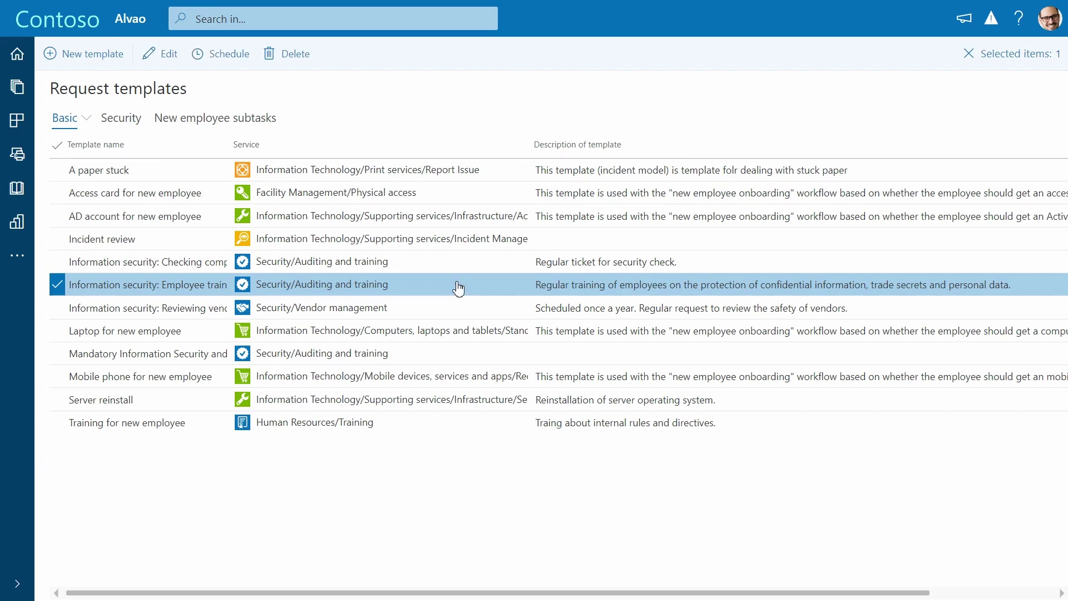
- Schedule the template to auto-create requests monthly, repeating every 3 months on day 22
{"action": "left_click", "coordinate": [232, 62]}
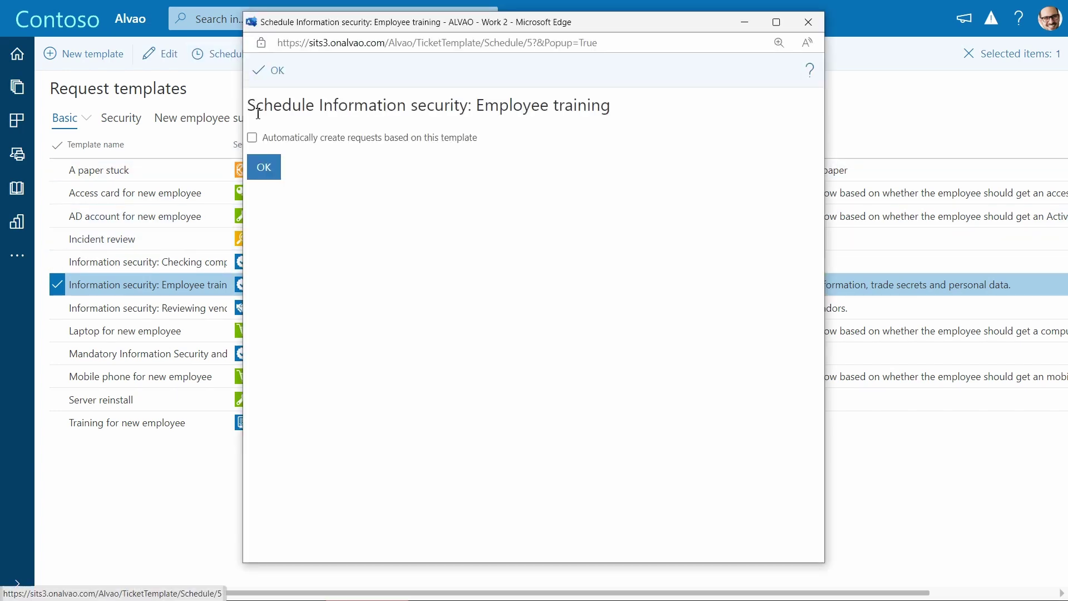
{"action": "left_click", "coordinate": [252, 138]}
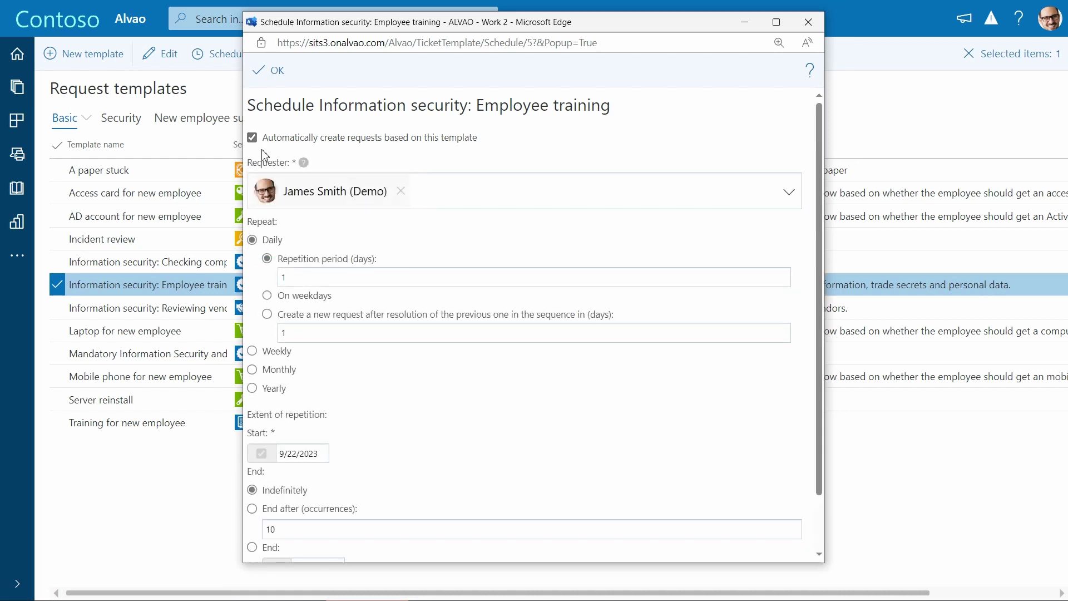
{"action": "left_click", "coordinate": [279, 370]}
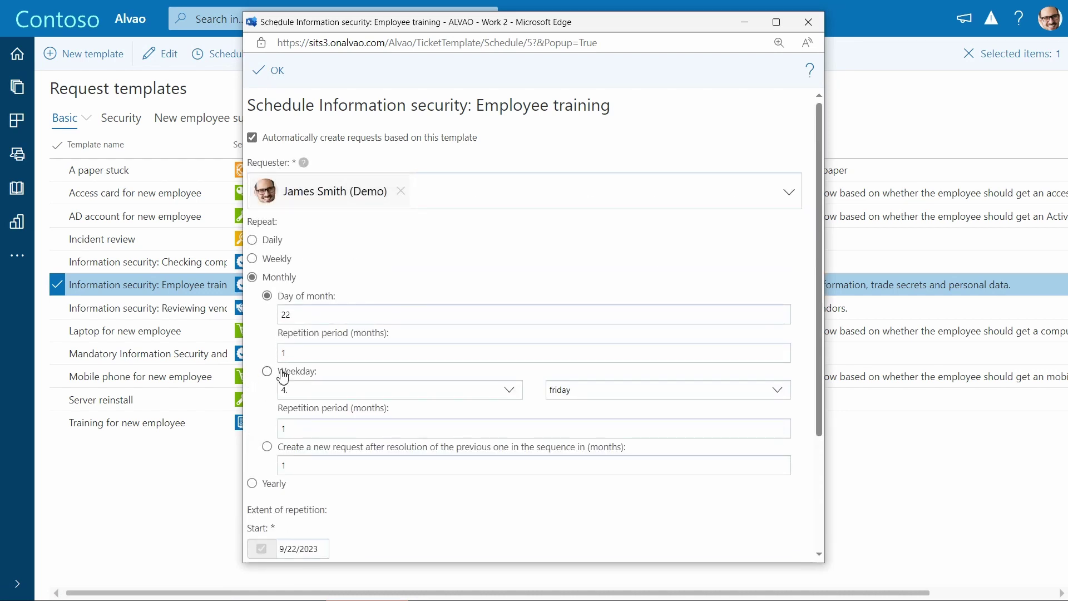
{"action": "double_click", "coordinate": [342, 353]}
{"action": "type", "text": "3"}
{"action": "scroll", "coordinate": [369, 449], "scroll_direction": "down", "scroll_amount": 1}
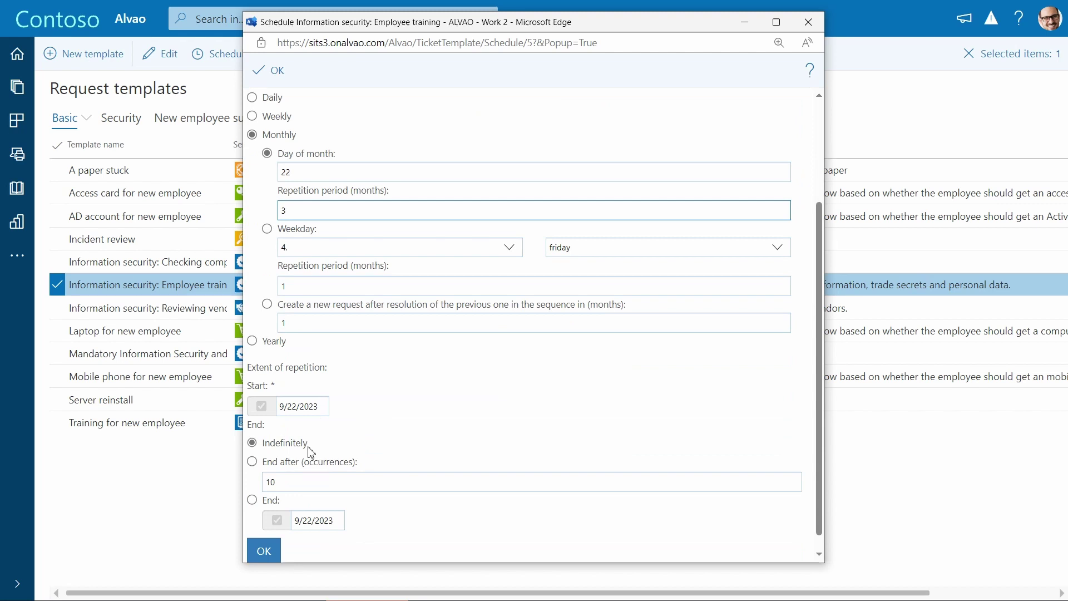
{"action": "scroll", "coordinate": [275, 522], "scroll_direction": "down", "scroll_amount": 1}
{"action": "left_click", "coordinate": [267, 535]}
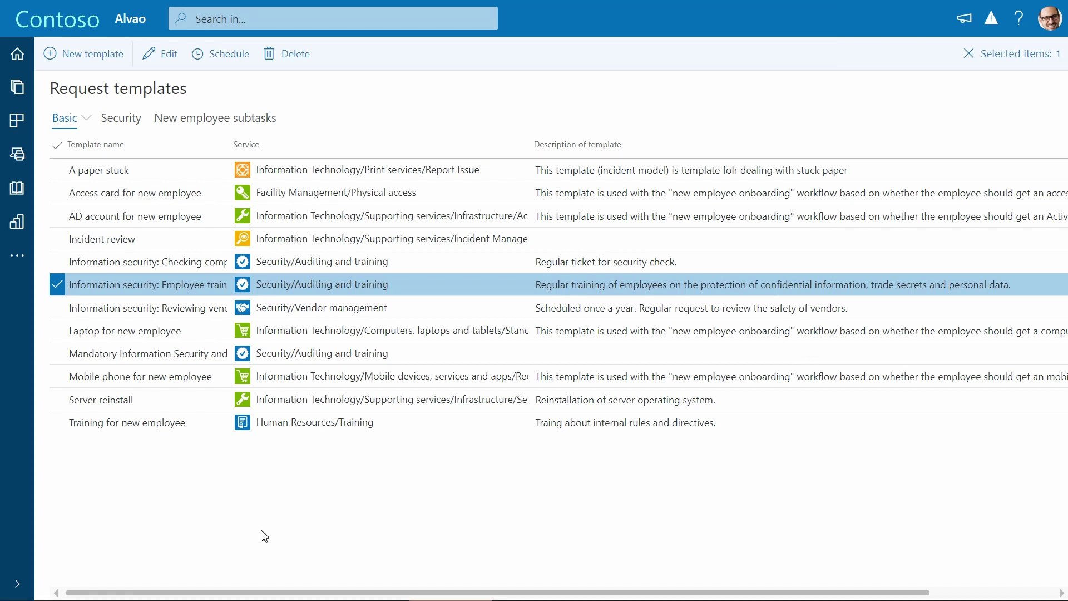
- Expand the left navigation bar so section names appear beside their icons
{"action": "left_click", "coordinate": [21, 584]}
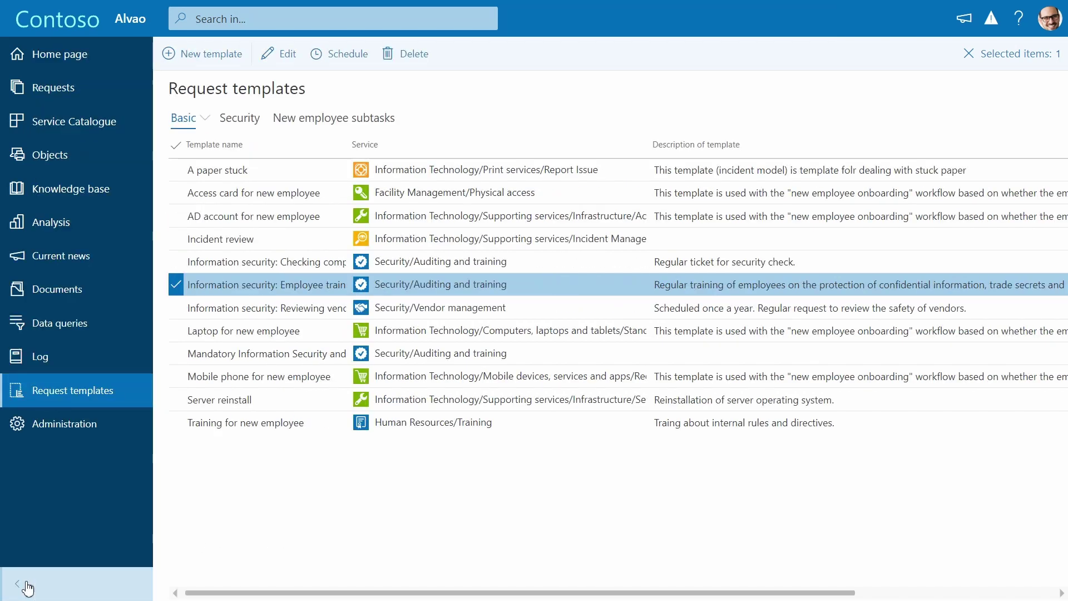